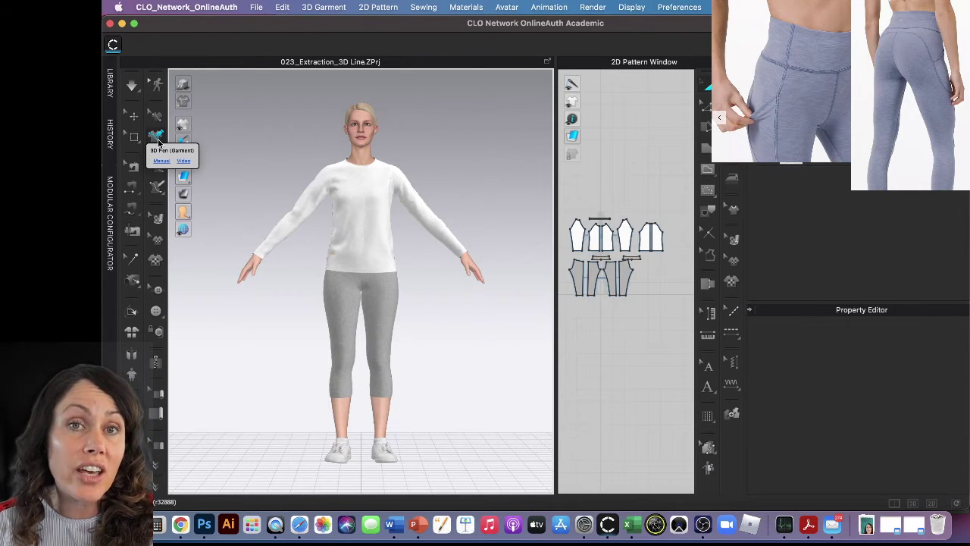
# Activate the 3D Pen (Garment) tool to draw lines on the garment.
pyautogui.click(158, 141)
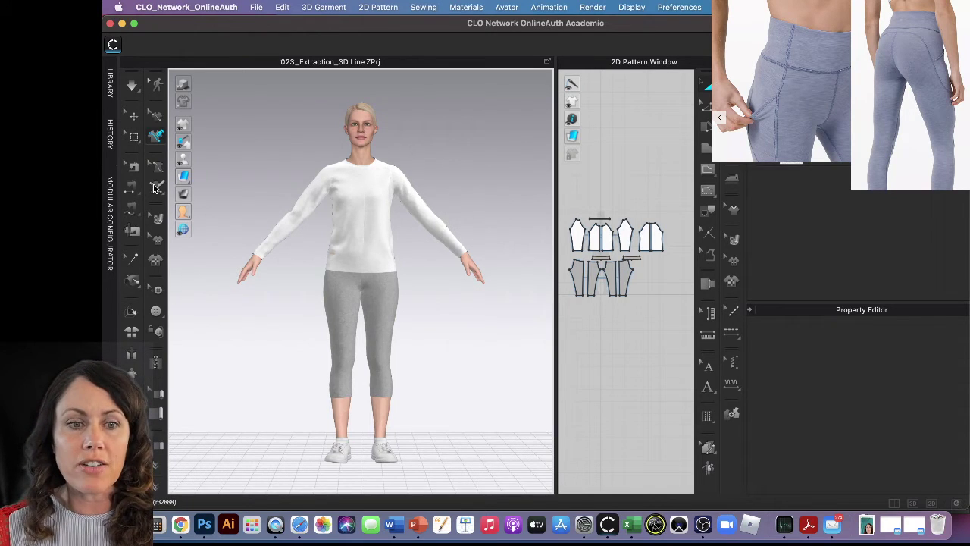
pyautogui.click(159, 138)
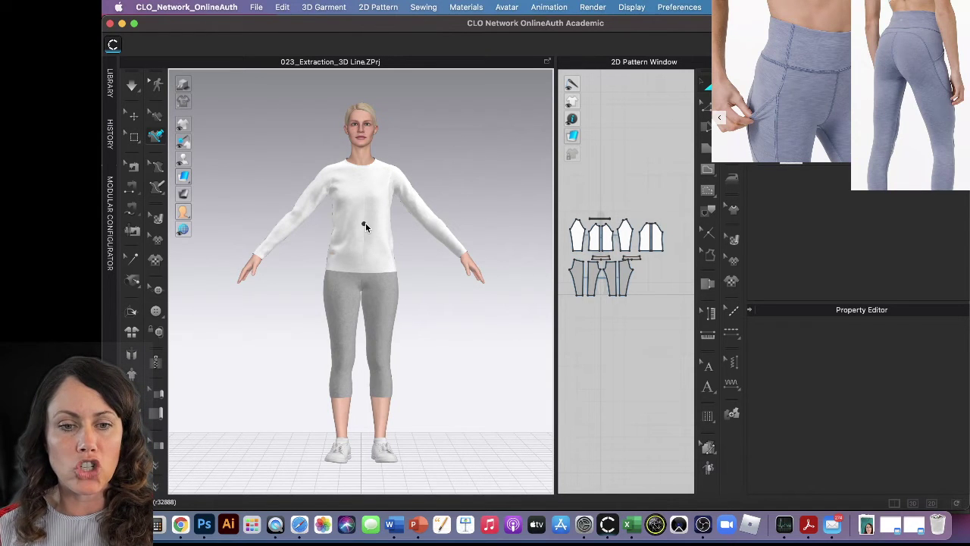
pyautogui.scroll(3, 365, 224)
pyautogui.scroll(2, 365, 222)
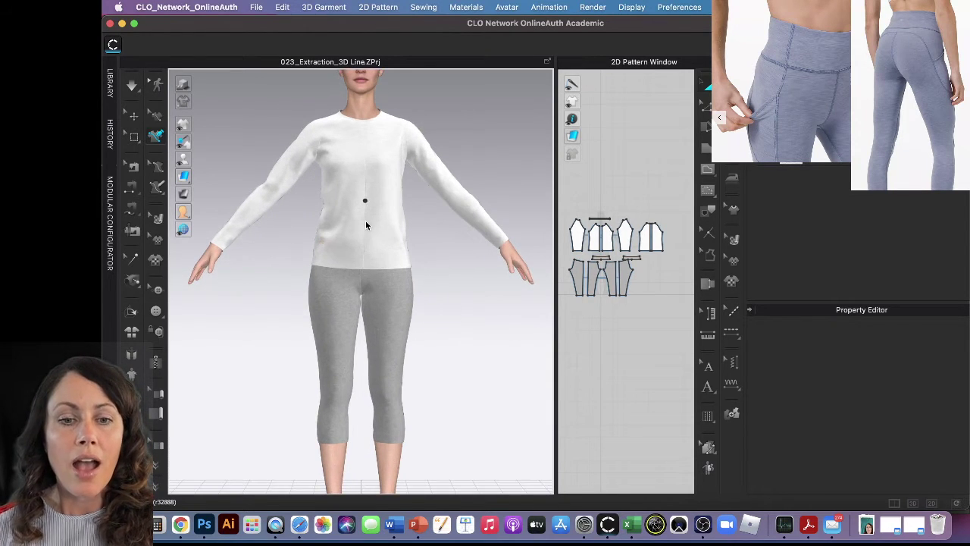
pyautogui.scroll(2, 374, 220)
pyautogui.scroll(2, 375, 216)
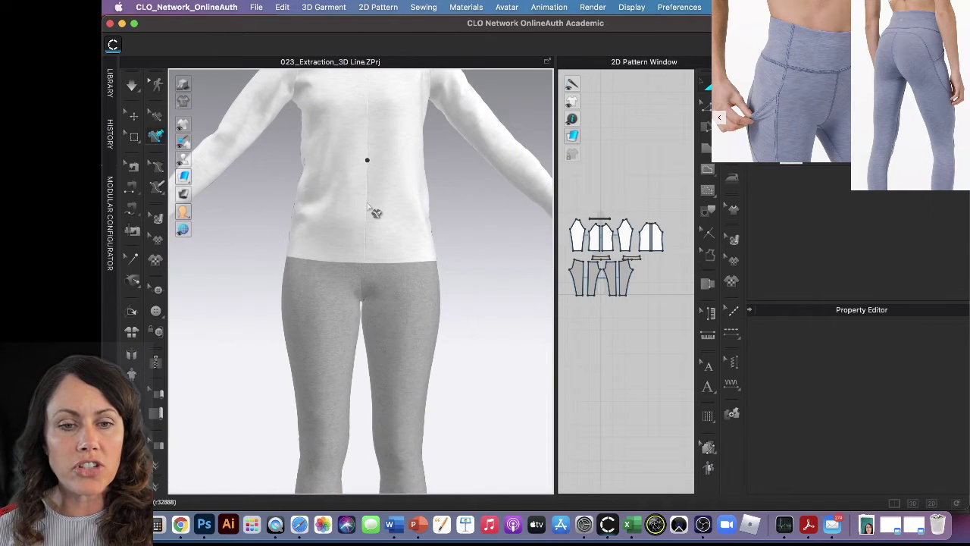
# Cancel the stray point left on the white sweatshirt.
pyautogui.press('Escape')
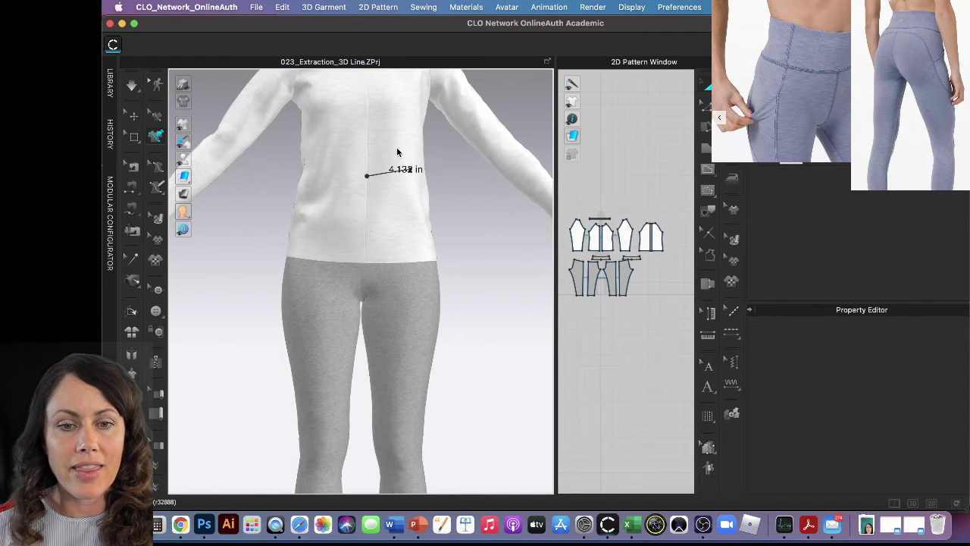
# Start the waist line at centre front and carry it round to the back.
pyautogui.click(368, 174)
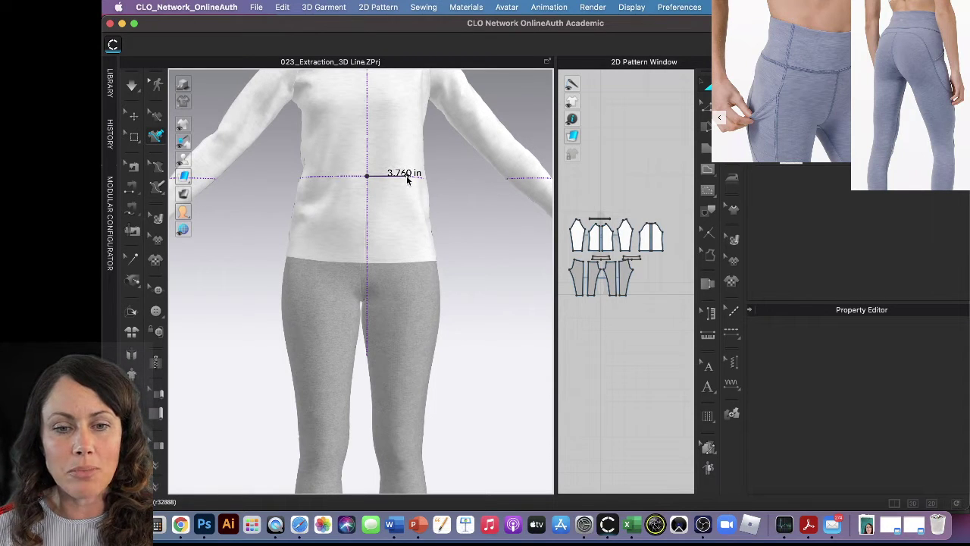
pyautogui.moveTo(392, 179); pyautogui.dragTo(390, 185, button='right')
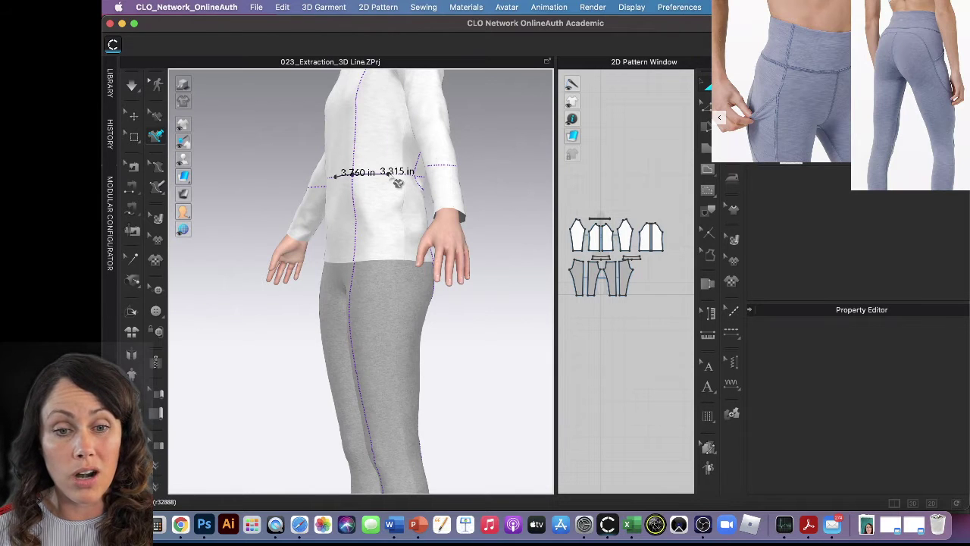
pyautogui.moveTo(386, 173)
pyautogui.mouseDown(button='right')
pyautogui.moveTo(368, 171)
pyautogui.moveTo(381, 185)
pyautogui.mouseUp(button='right')
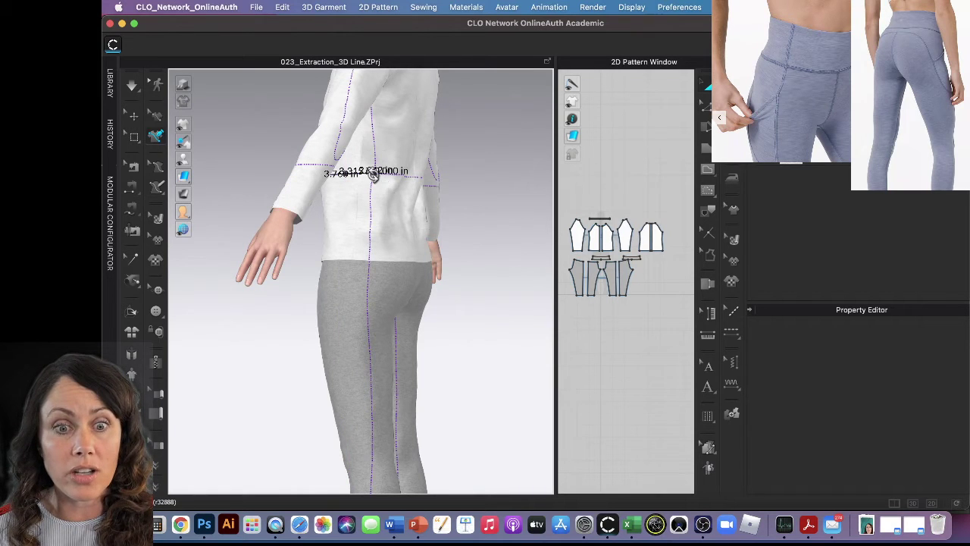
pyautogui.moveTo(379, 182); pyautogui.dragTo(341, 176, button='right')
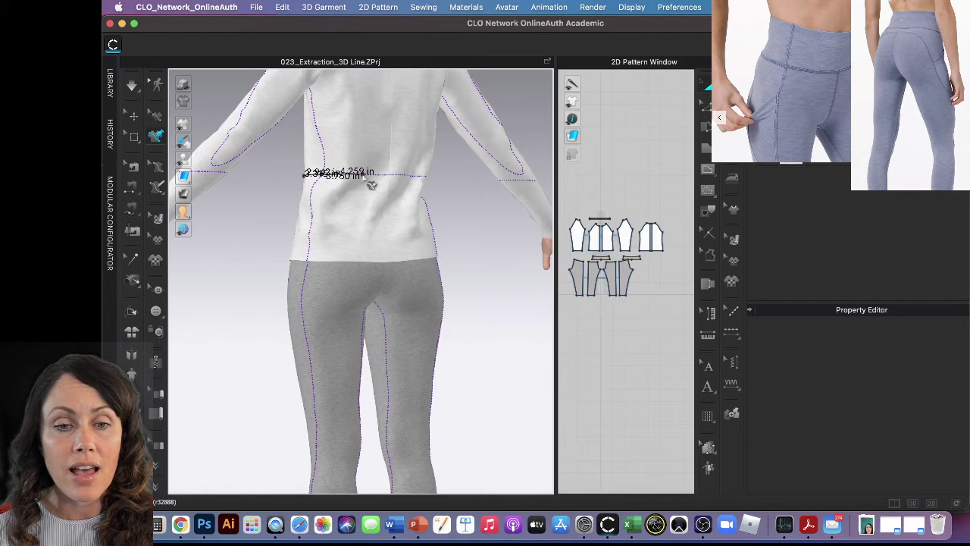
pyautogui.click(362, 184)
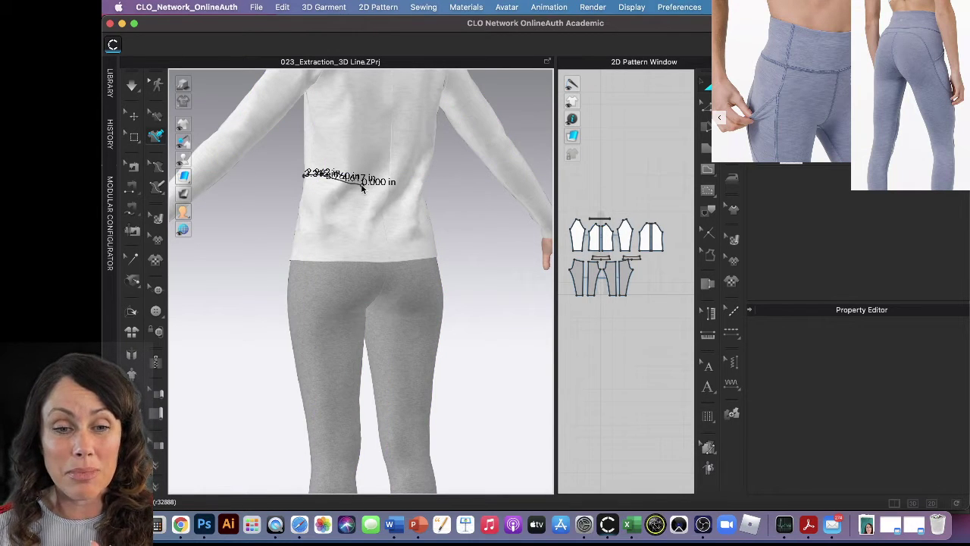
pyautogui.click(422, 220)
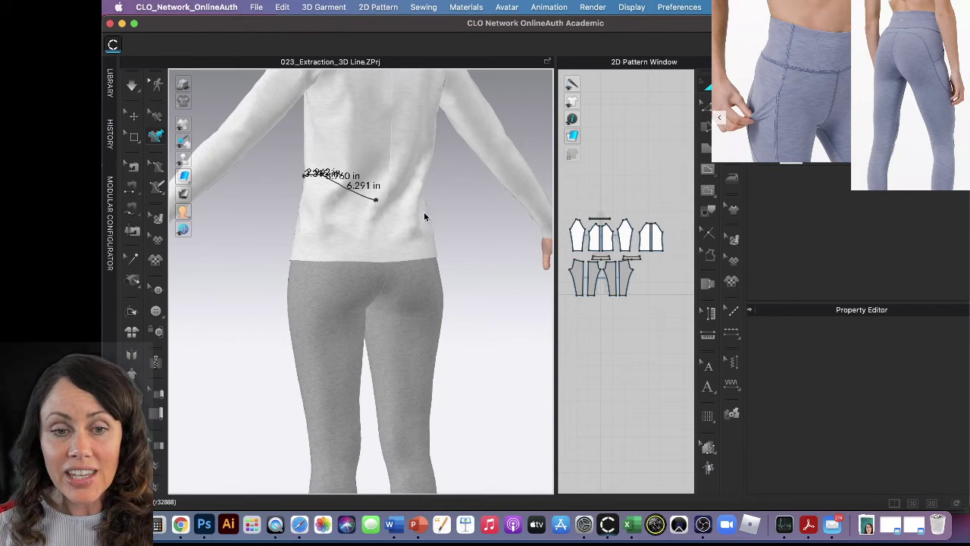
pyautogui.doubleClick(406, 201)
# Undo the misplaced segment and continue the back waist line to centre back.
pyautogui.hotkey('ctrl', 'z')
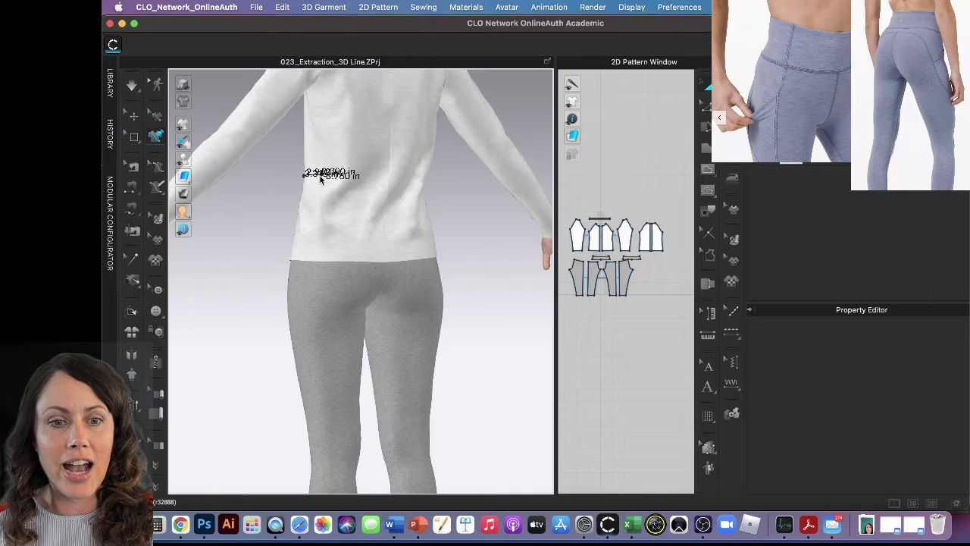
pyautogui.click(325, 175)
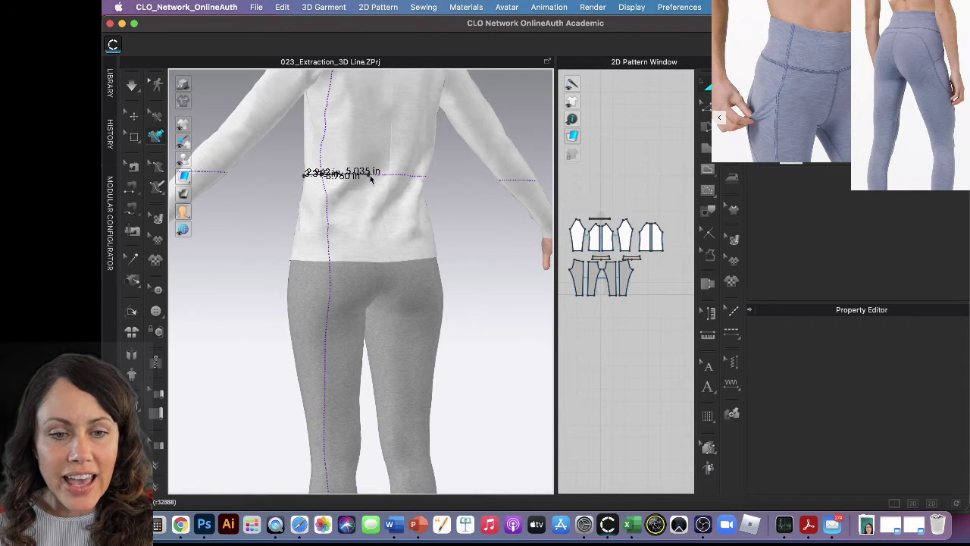
pyautogui.click(369, 177)
pyautogui.scroll(3, 389, 172)
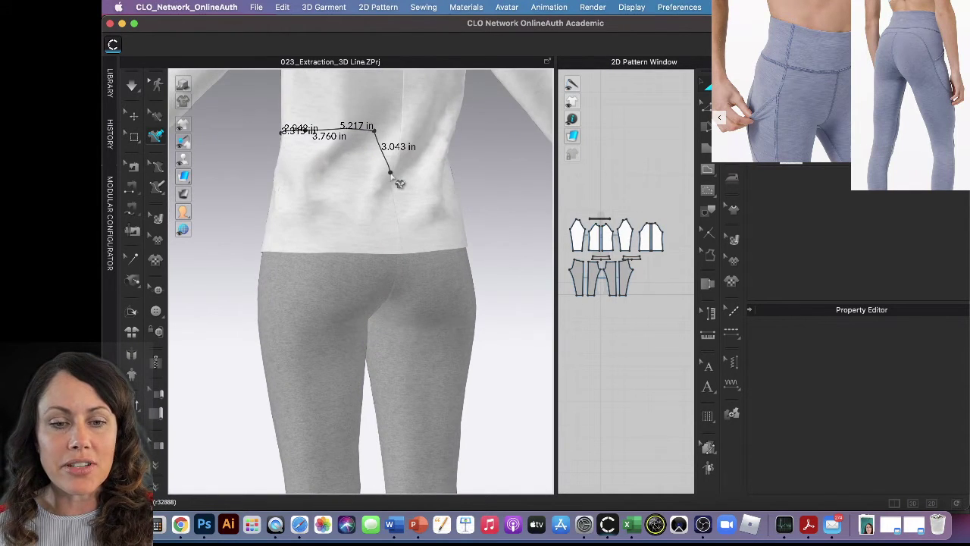
pyautogui.scroll(-2, 391, 265)
pyautogui.scroll(-2, 386, 334)
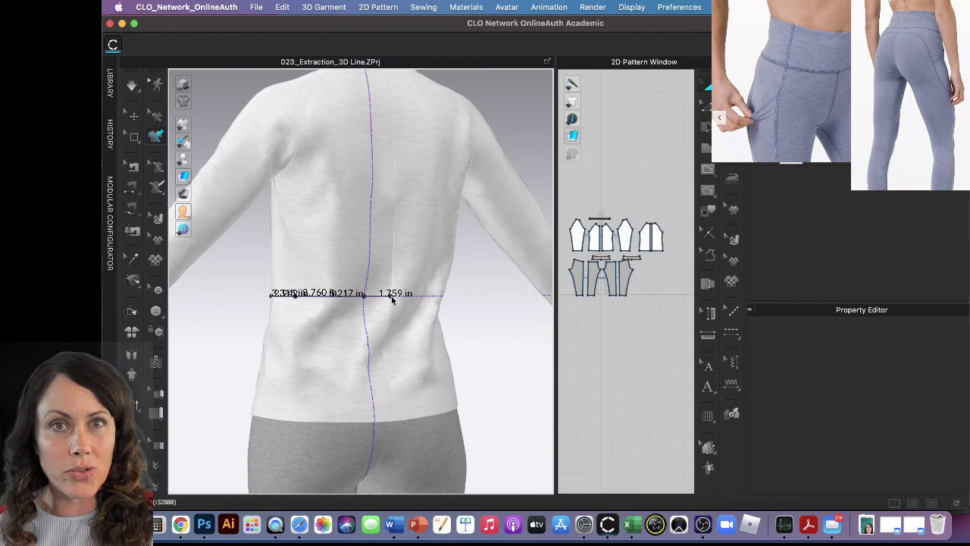
pyautogui.click(392, 298)
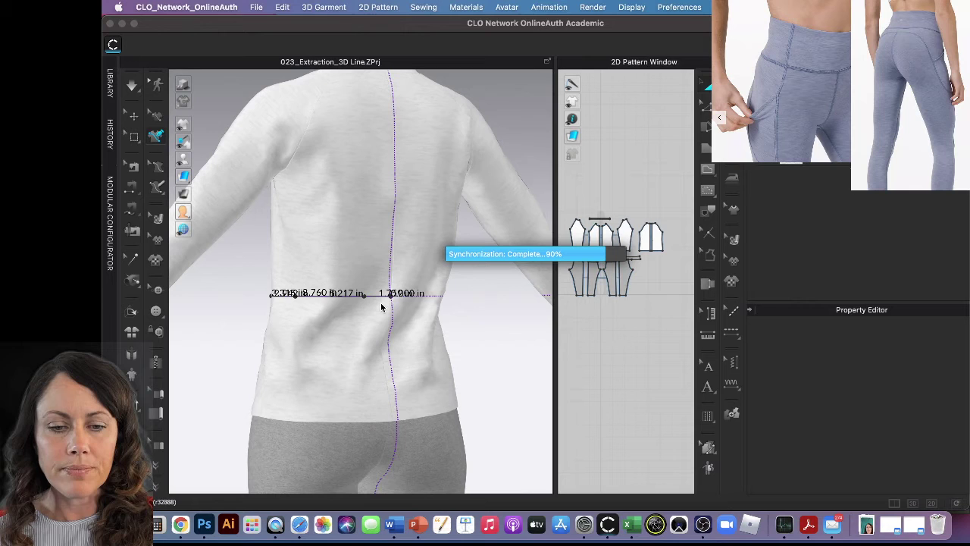
# End the waist line and bring up its symmetric cut options in Edit 3D Pen.
pyautogui.doubleClick(389, 313)
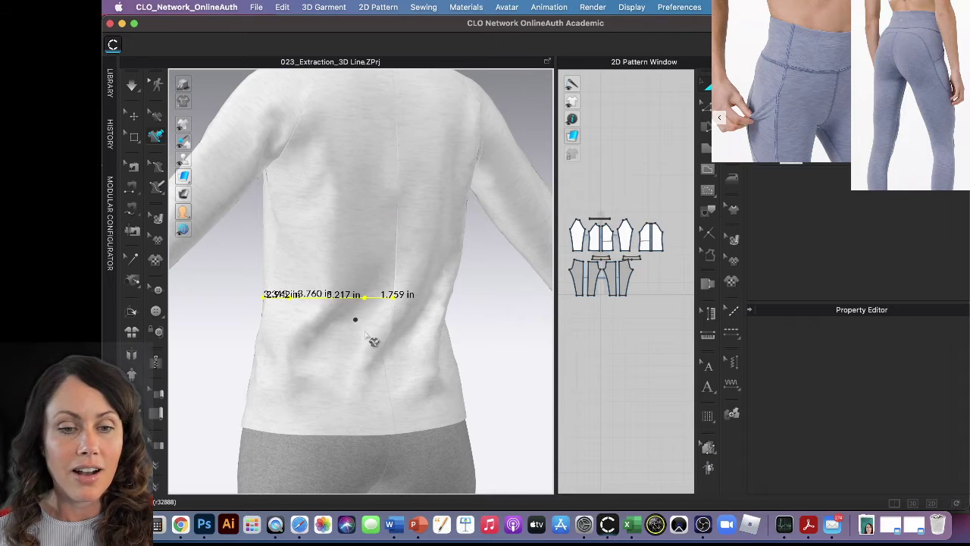
pyautogui.click(153, 119)
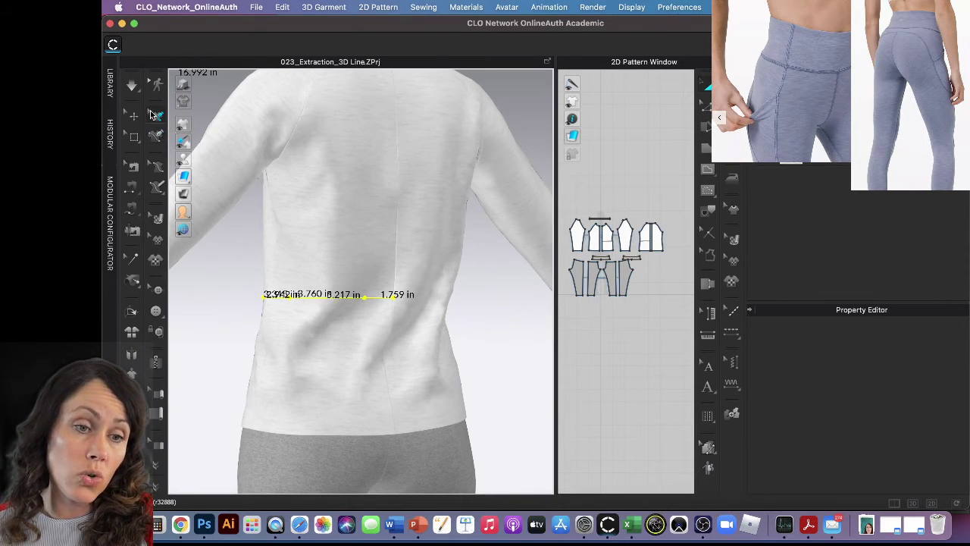
pyautogui.moveTo(356, 350); pyautogui.dragTo(408, 362, button='right')
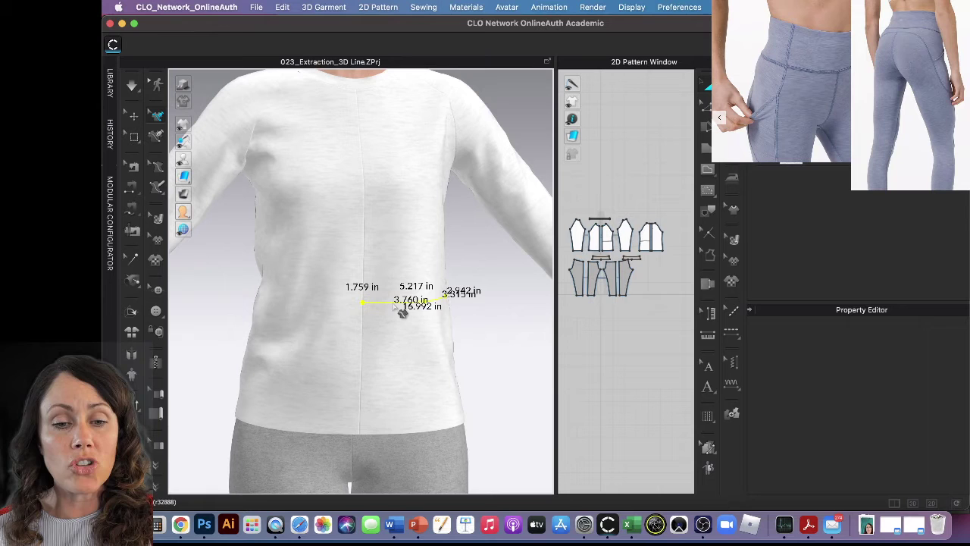
pyautogui.rightClick(392, 302)
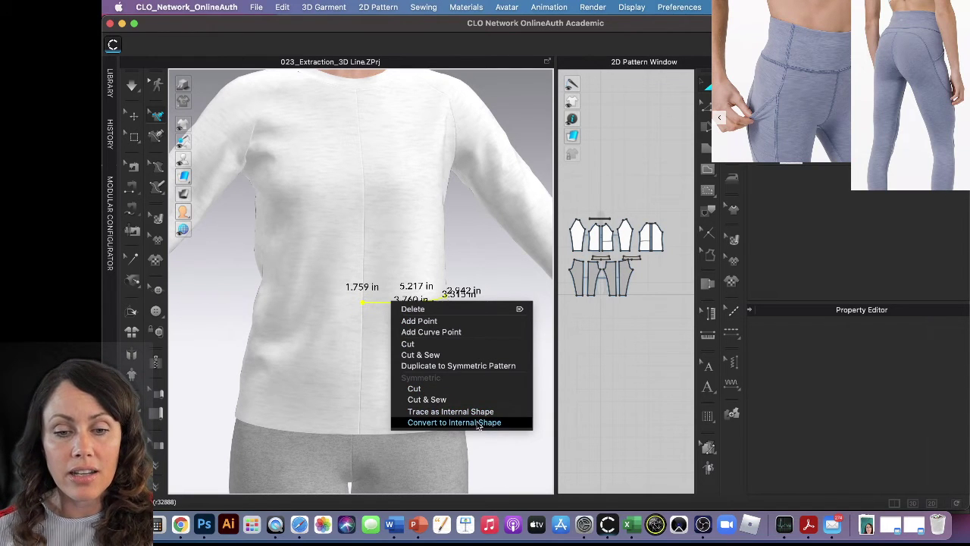
# Cut the sweatshirt symmetrically at the waist line and delete the lower front pieces.
pyautogui.click(422, 390)
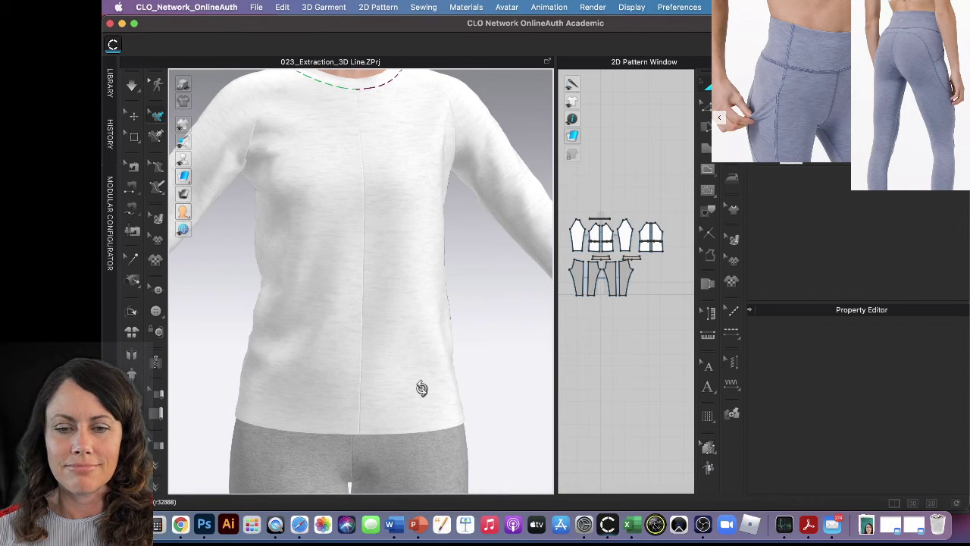
pyautogui.scroll(5, 623, 265)
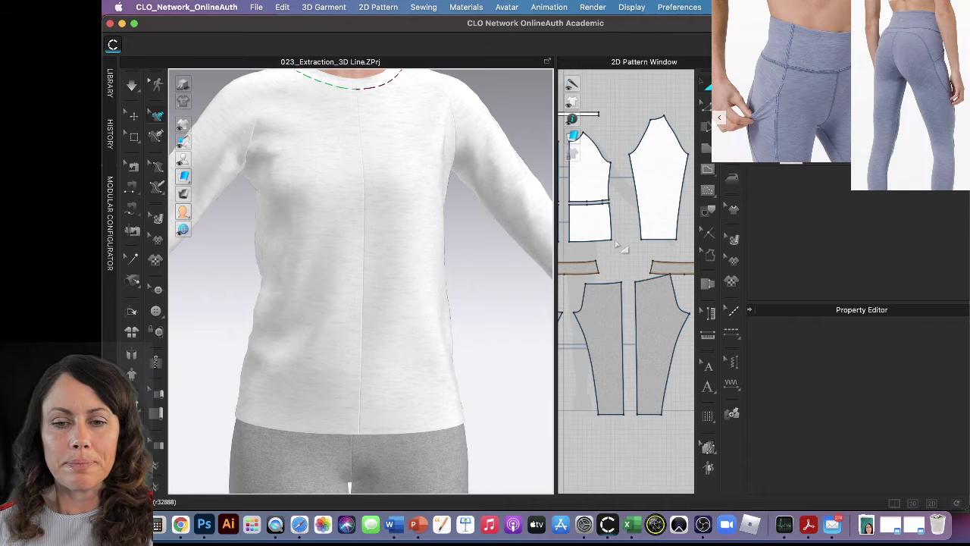
pyautogui.click(603, 214)
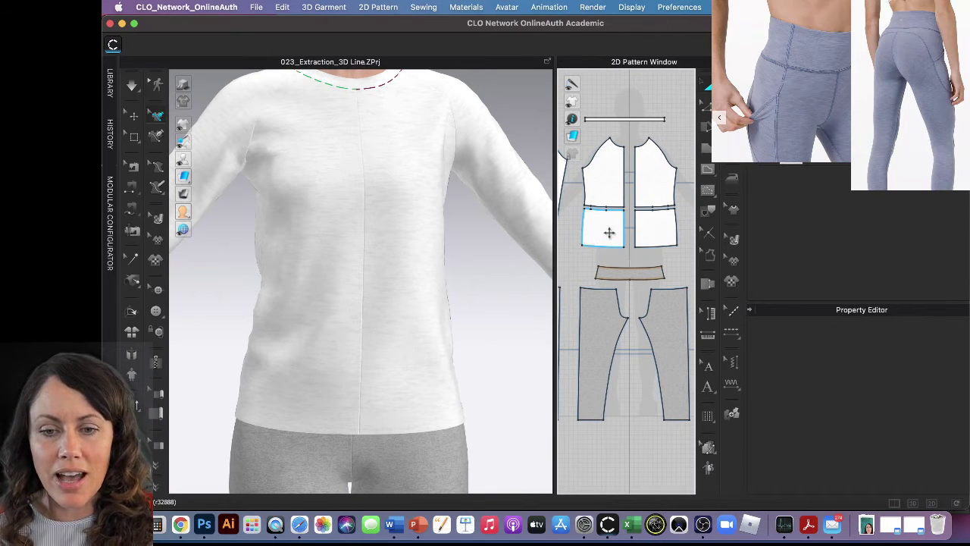
pyautogui.click(607, 231)
pyautogui.press('Delete')
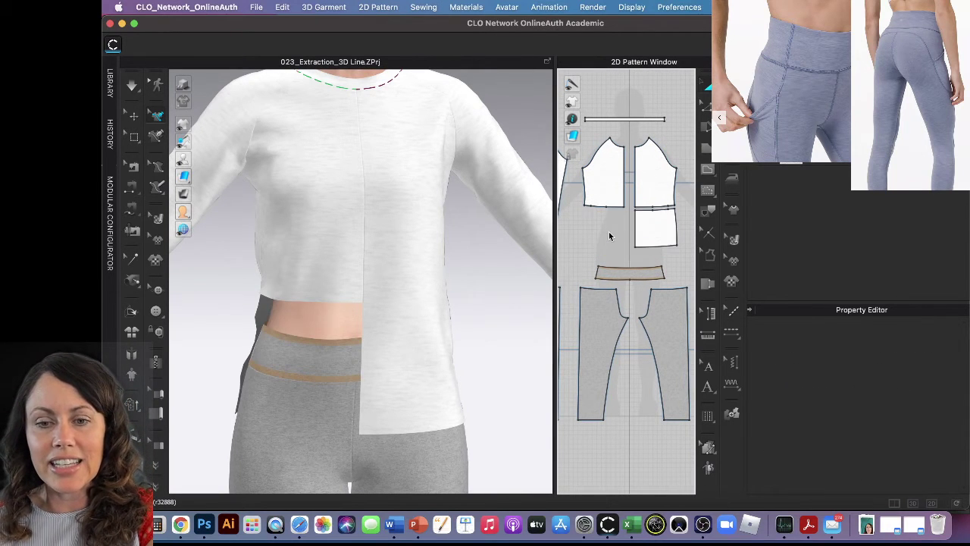
pyautogui.click(644, 231)
pyautogui.press('Delete')
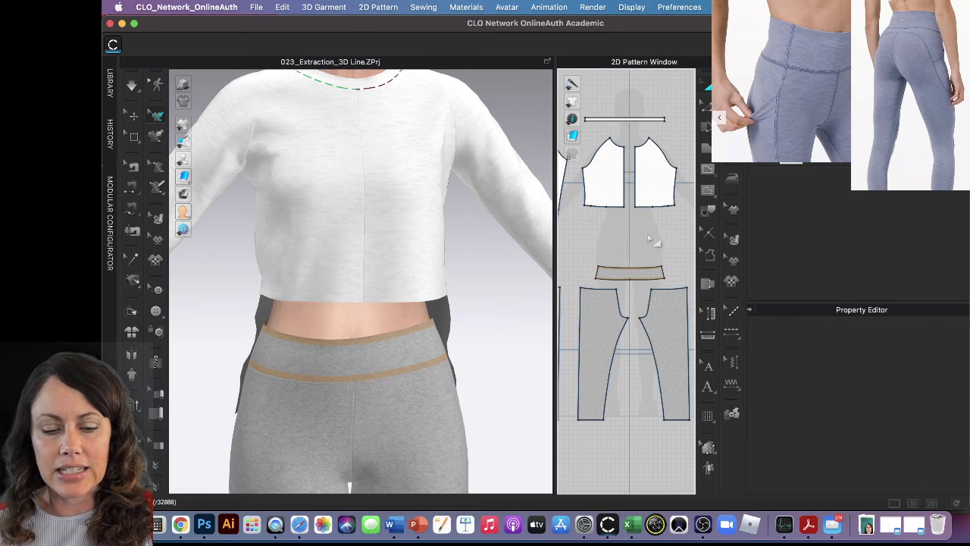
pyautogui.scroll(-3, 651, 238)
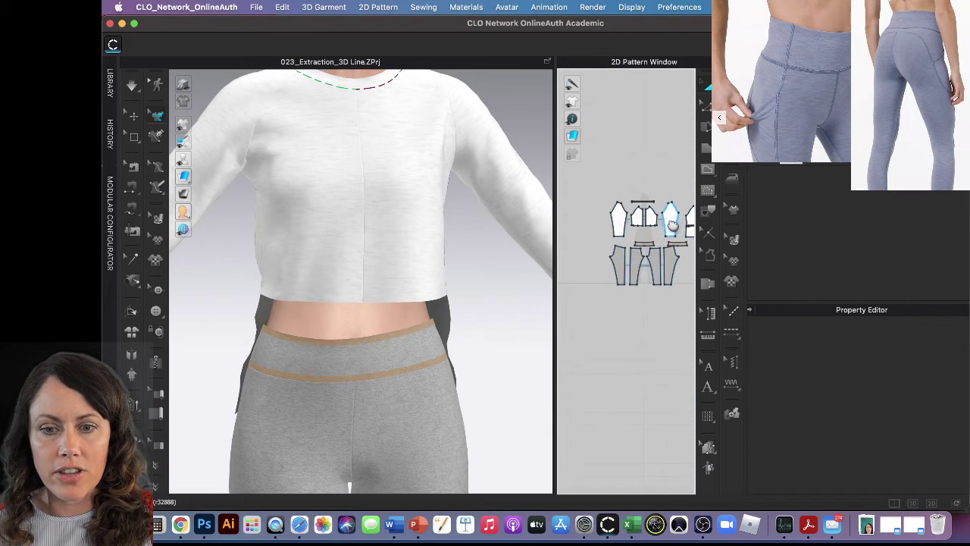
pyautogui.scroll(-2, 589, 231)
# Delete the lower back pieces and simulate so the cropped top drapes.
pyautogui.click(621, 239)
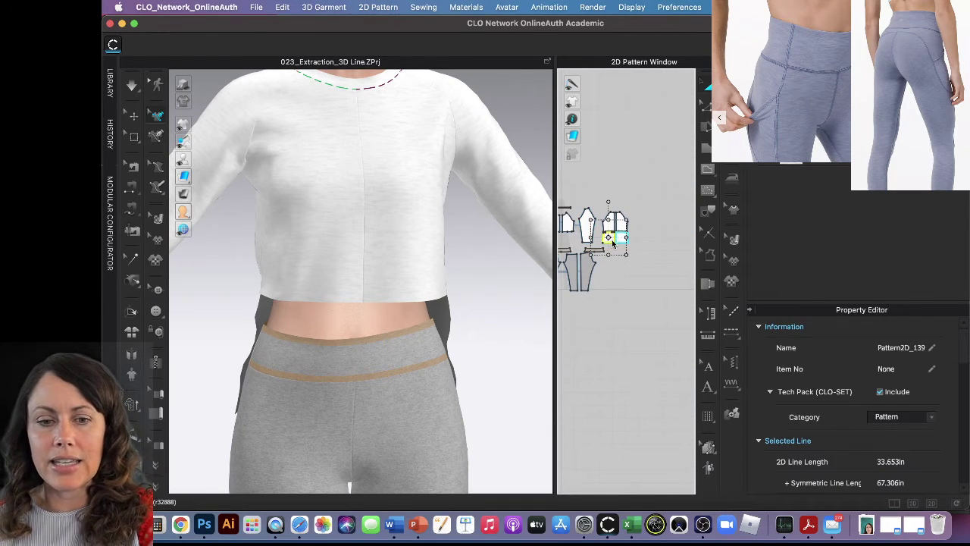
pyautogui.press('Delete')
pyautogui.click(623, 240)
pyautogui.press('Delete')
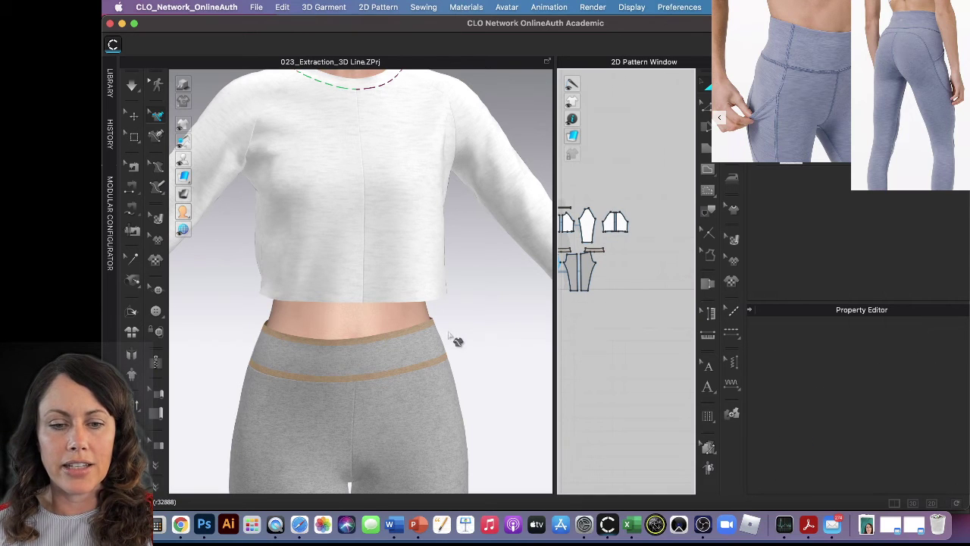
pyautogui.moveTo(537, 312); pyautogui.dragTo(446, 340, button='right')
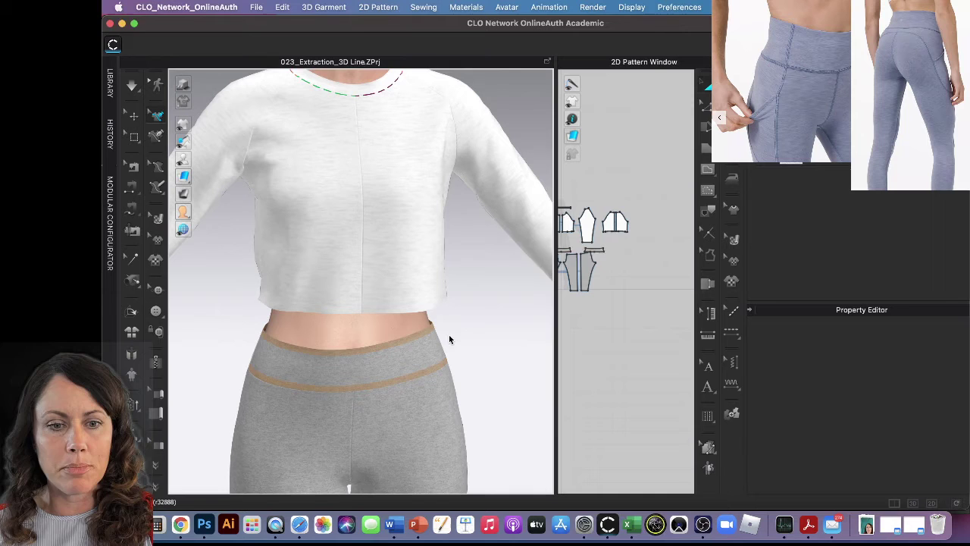
pyautogui.press('space')
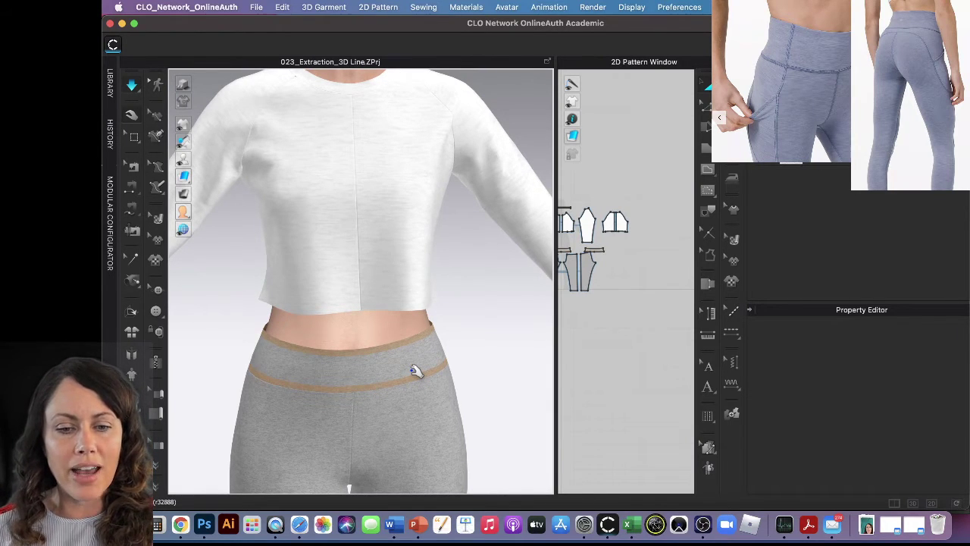
pyautogui.scroll(2, 365, 361)
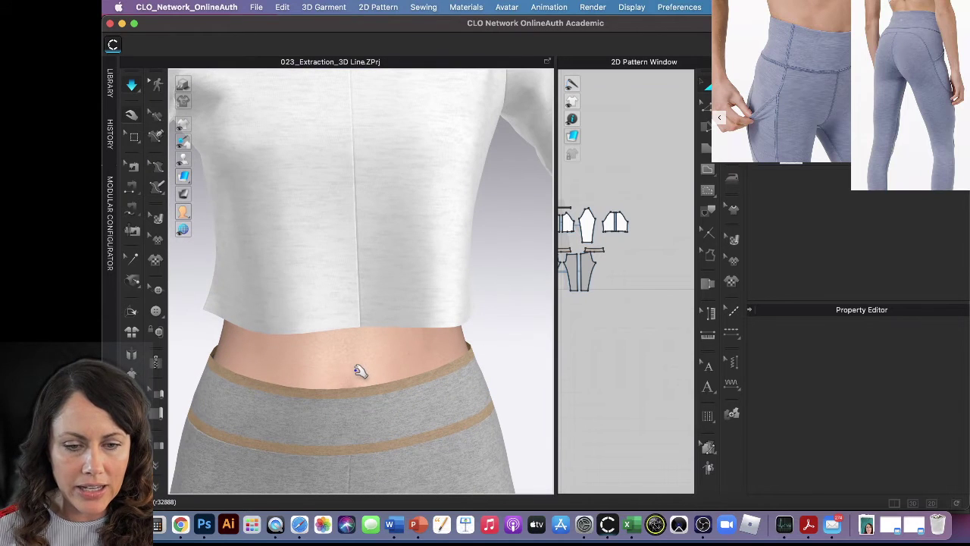
pyautogui.scroll(-1, 358, 371)
pyautogui.scroll(-1, 352, 372)
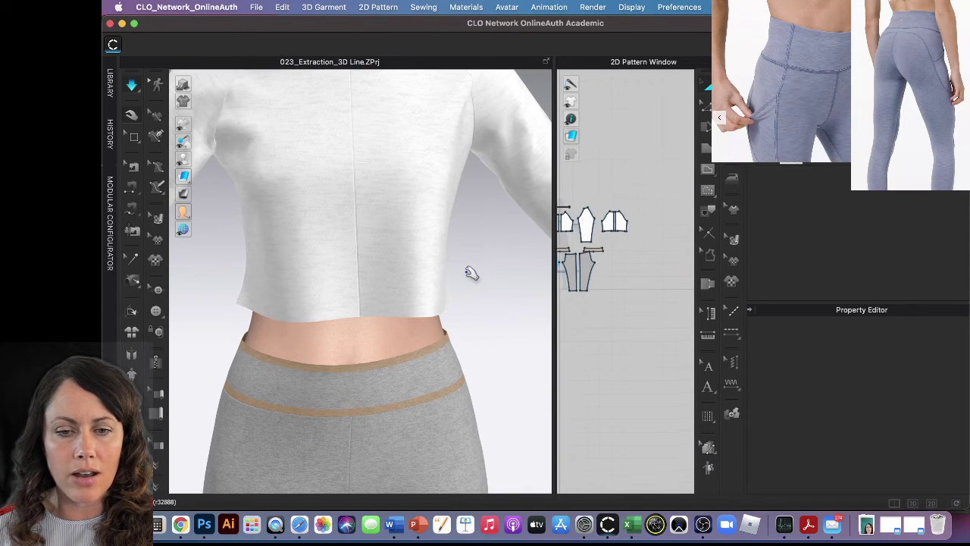
# Enlarge the 2D Pattern Window beside the 3D view.
pyautogui.moveTo(554, 272); pyautogui.dragTo(437, 273)
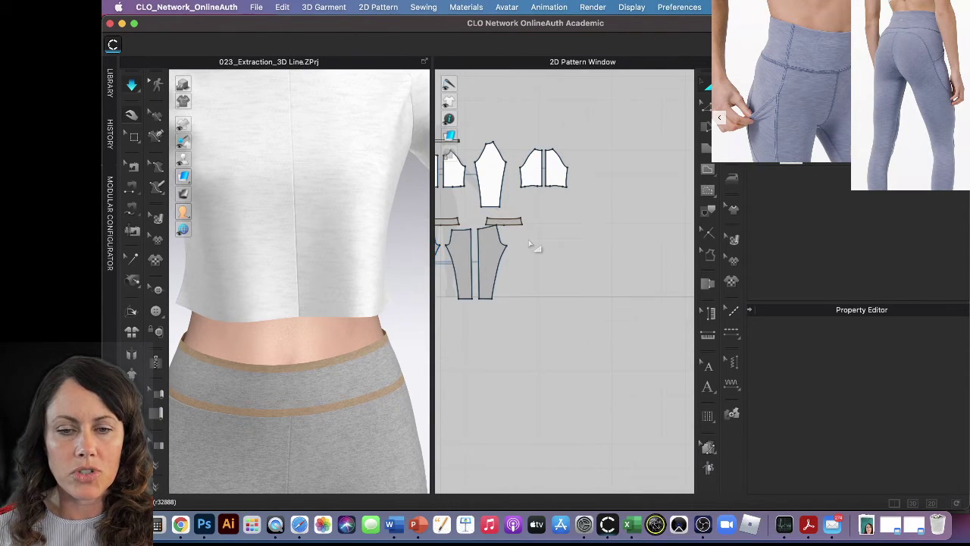
pyautogui.scroll(3, 532, 245)
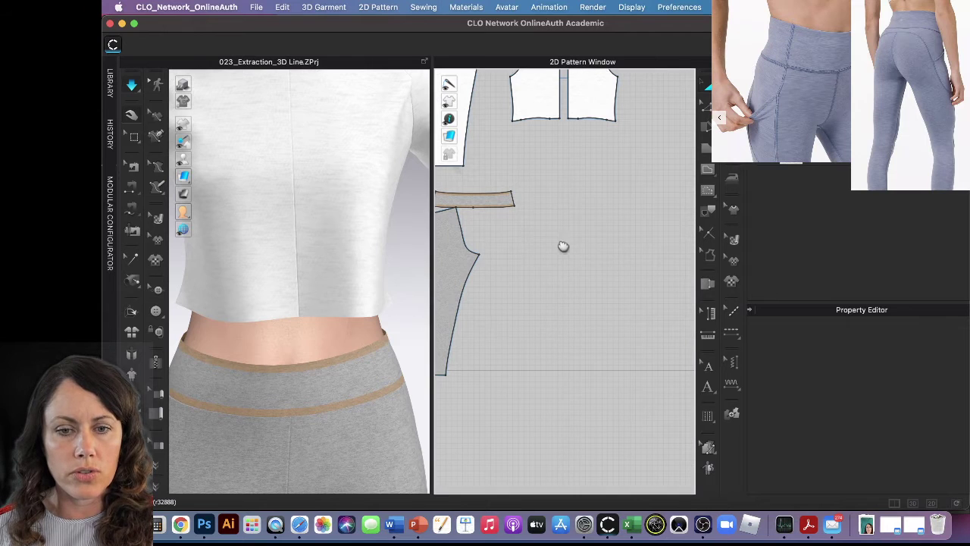
pyautogui.scroll(-2, 563, 245)
pyautogui.scroll(-2, 553, 270)
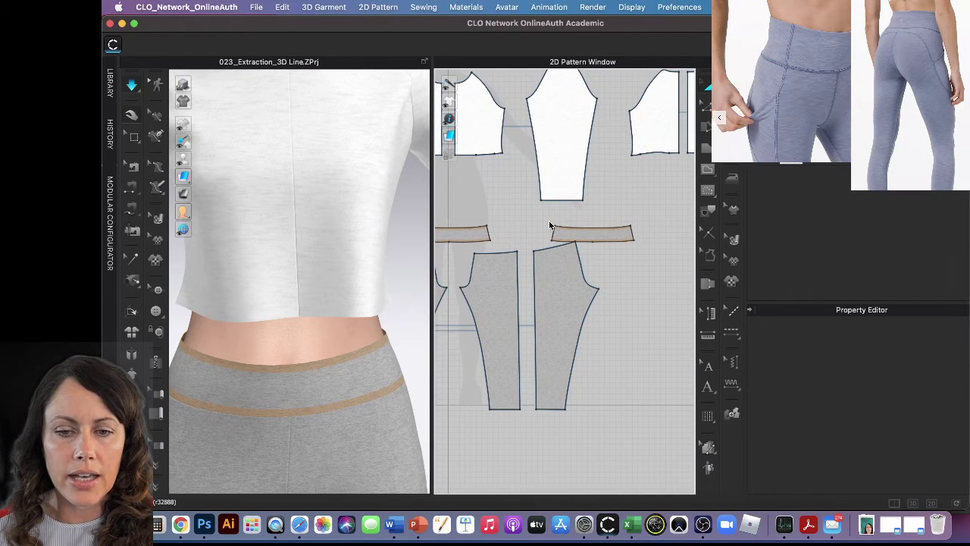
pyautogui.scroll(1, 551, 225)
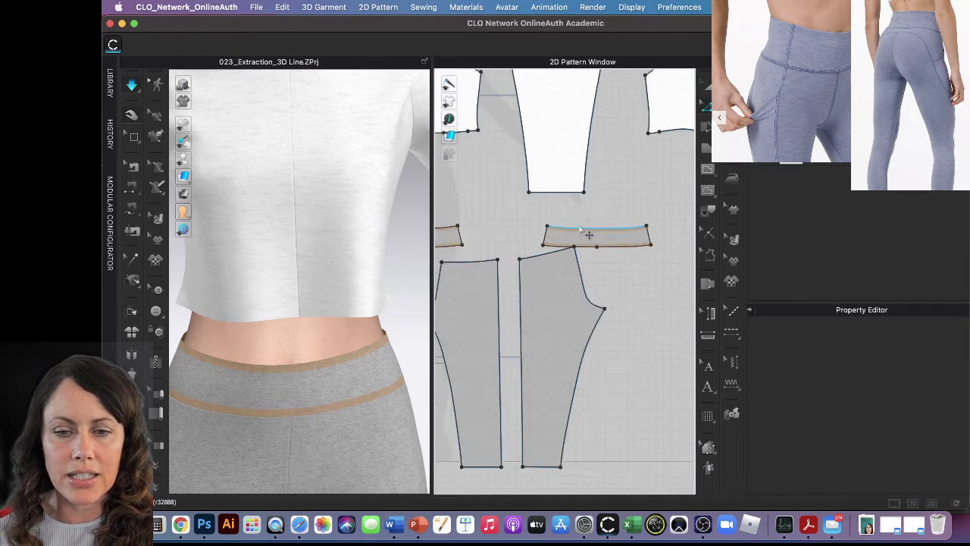
pyautogui.scroll(1, 546, 239)
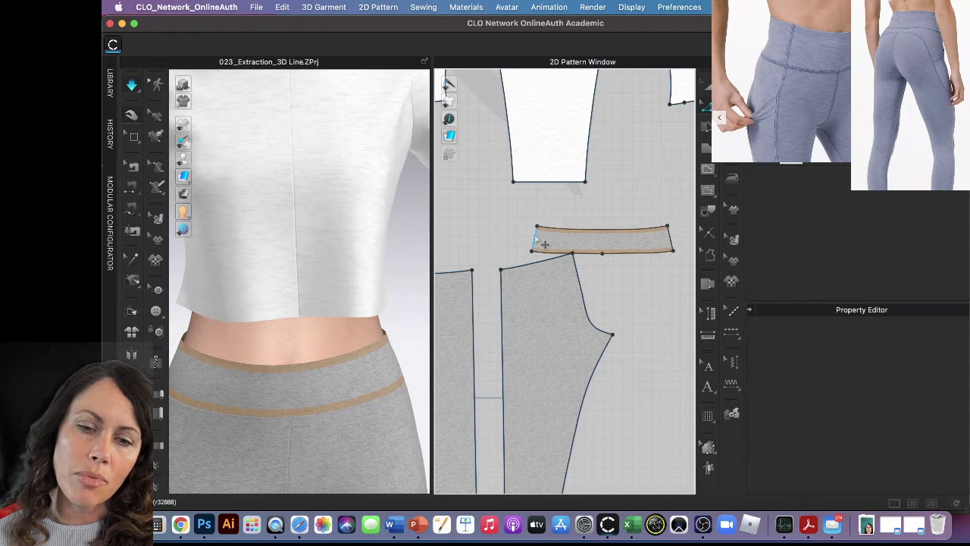
# Set the waistband's left side edge length to 3 inches.
pyautogui.click(535, 238)
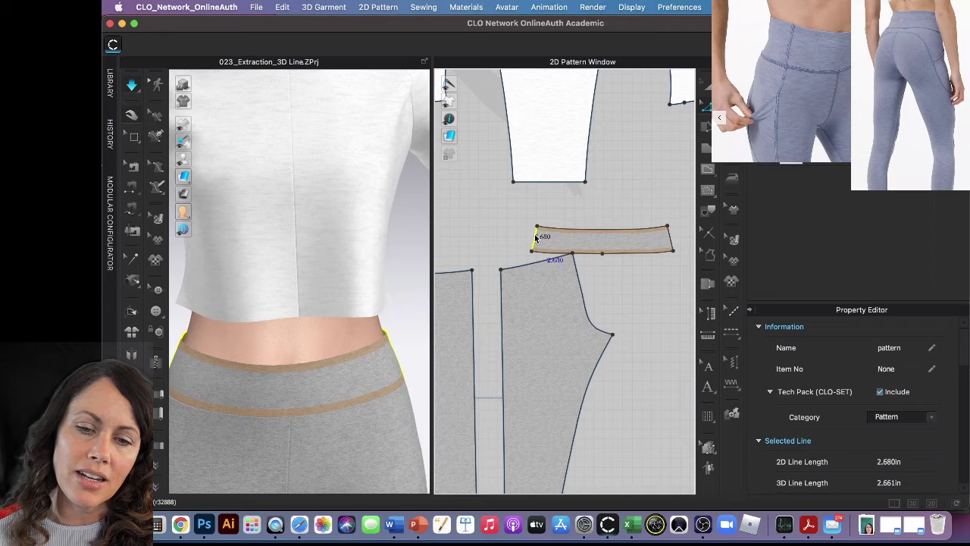
pyautogui.rightClick(535, 238)
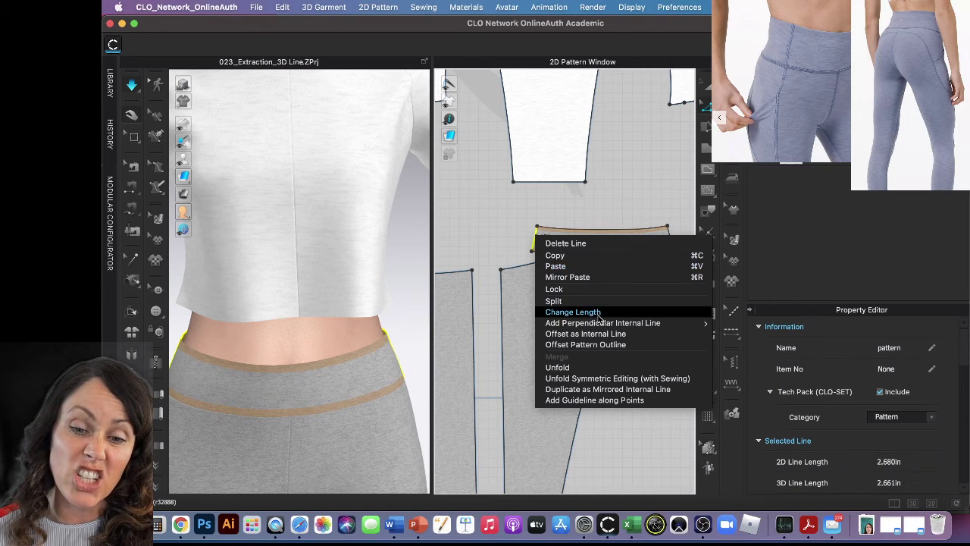
pyautogui.click(572, 312)
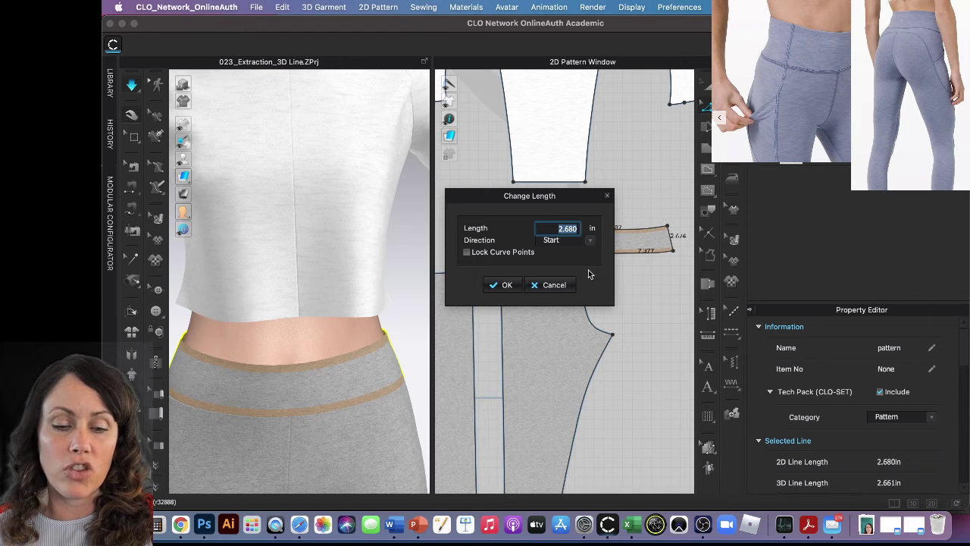
pyautogui.moveTo(576, 197); pyautogui.dragTo(603, 286)
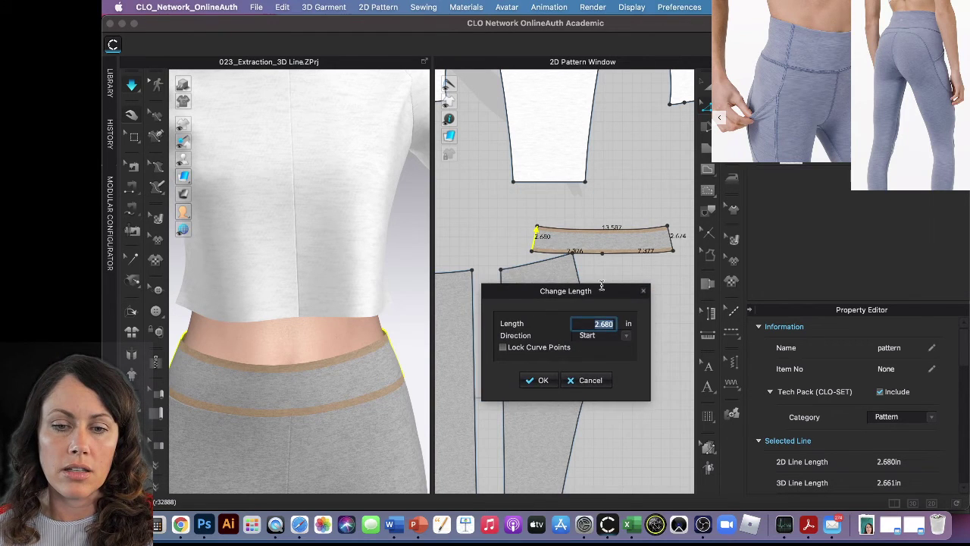
pyautogui.write('3')
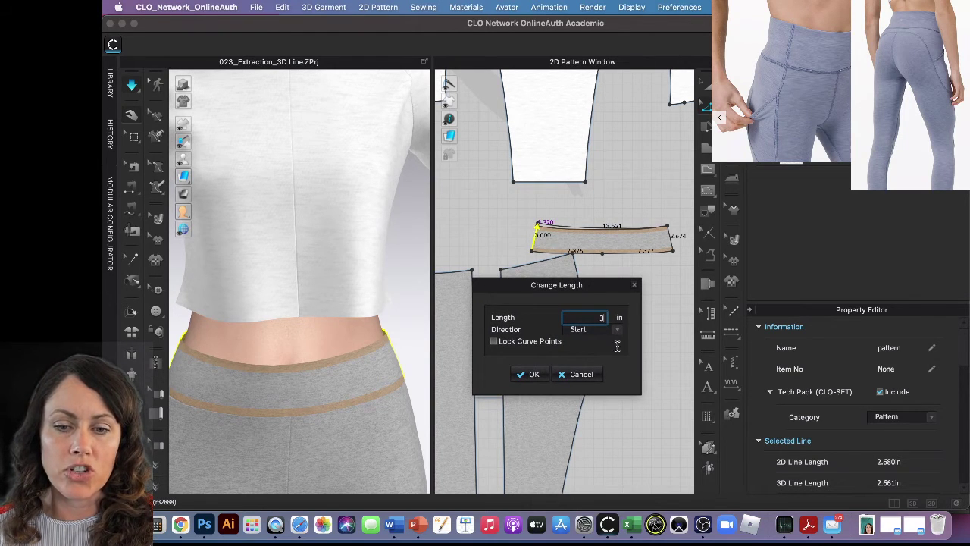
pyautogui.click(534, 373)
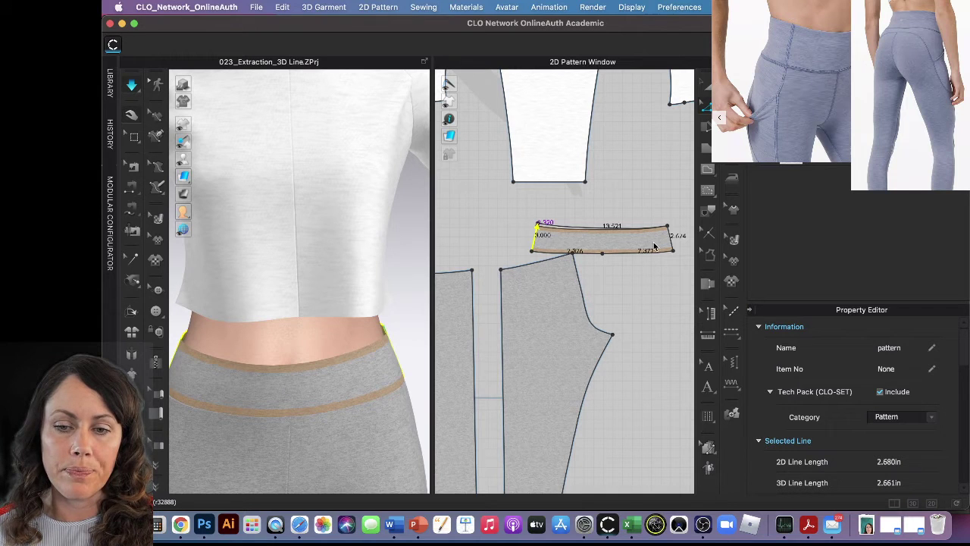
# Try a 3-inch length on the right edge, then undo it.
pyautogui.rightClick(671, 241)
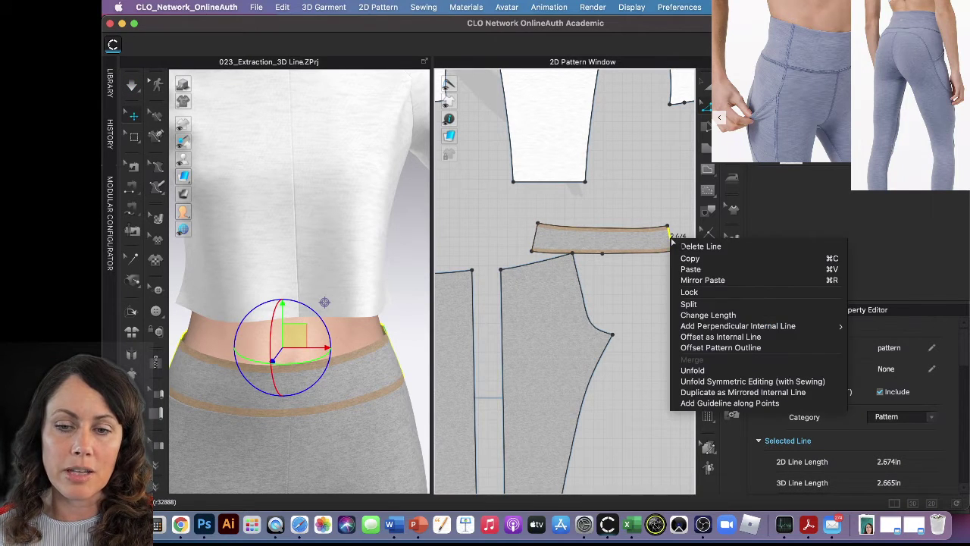
pyautogui.click(703, 315)
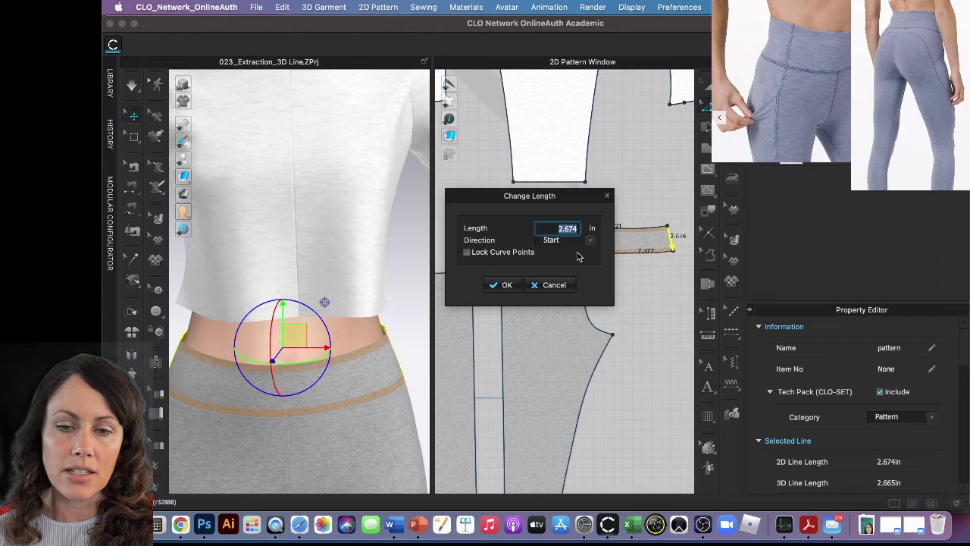
pyautogui.write('3')
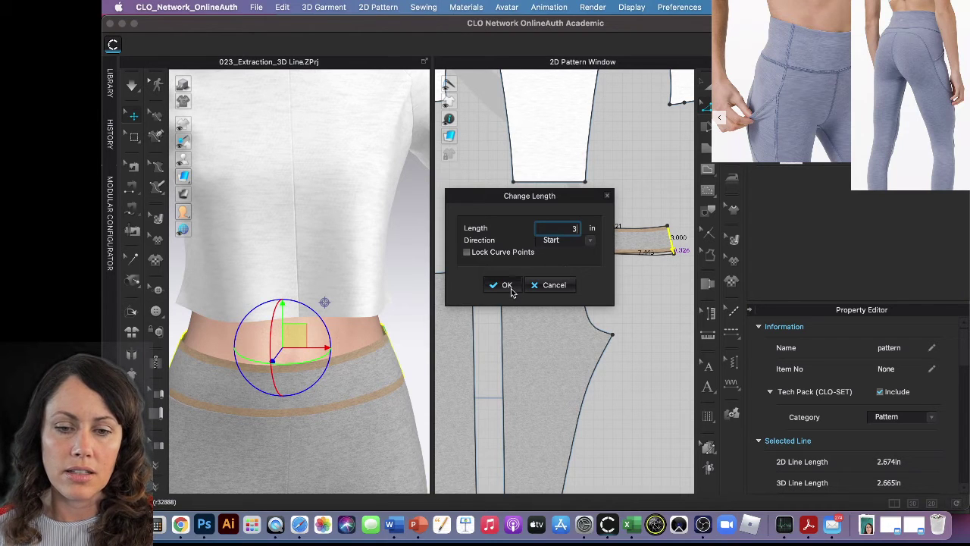
pyautogui.click(506, 285)
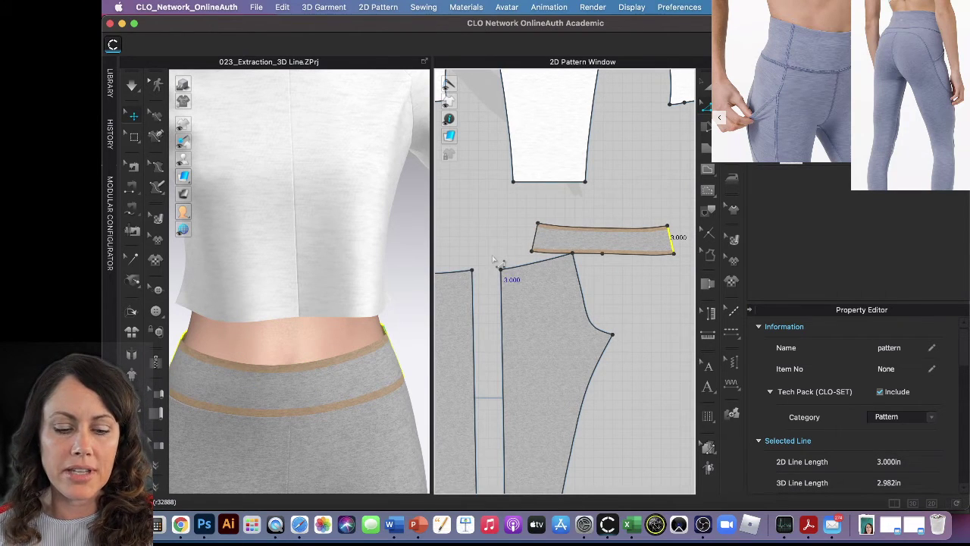
pyautogui.press('super+z')
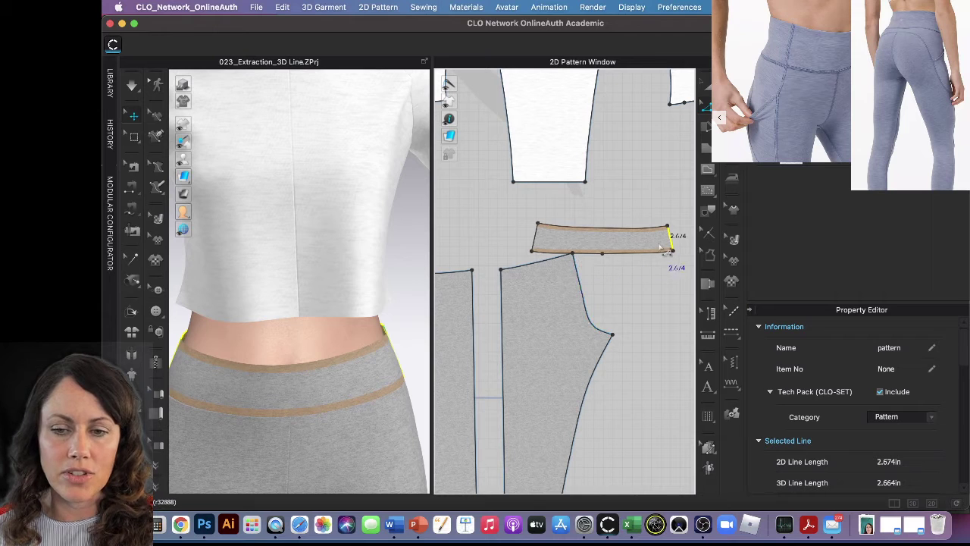
pyautogui.rightClick(672, 244)
pyautogui.click(667, 243)
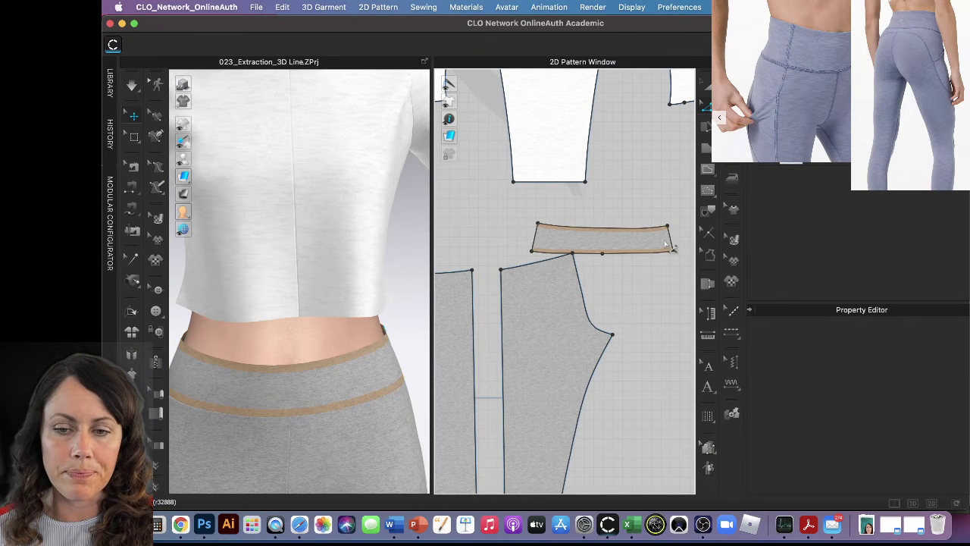
# Set the right side edge to 3 inches, lengthening from the End point.
pyautogui.click(669, 239)
pyautogui.rightClick(668, 237)
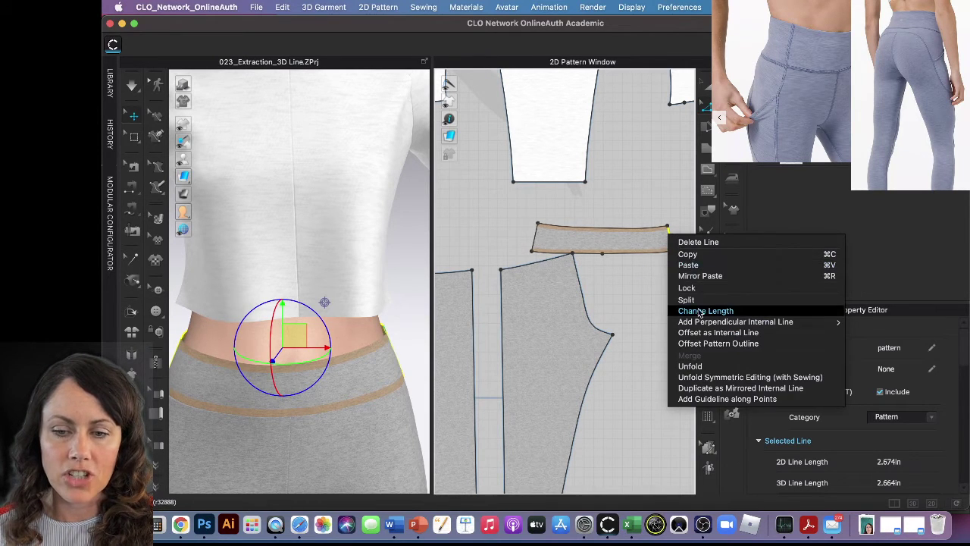
pyautogui.click(701, 312)
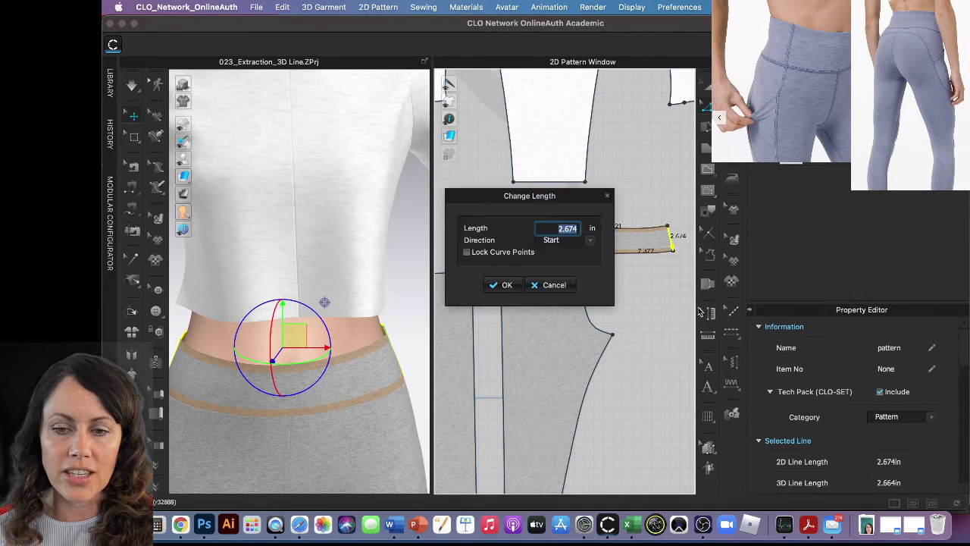
pyautogui.click(590, 241)
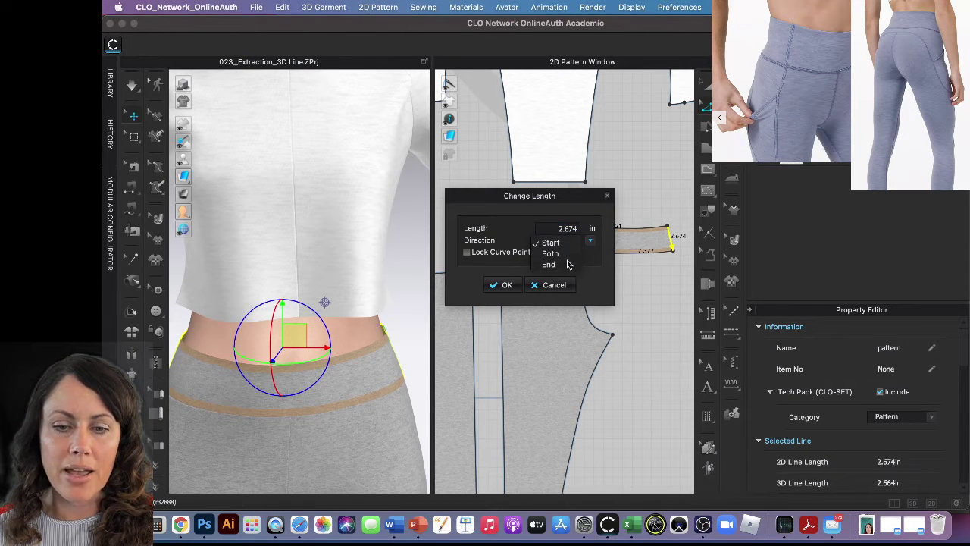
pyautogui.click(568, 263)
pyautogui.click(564, 227)
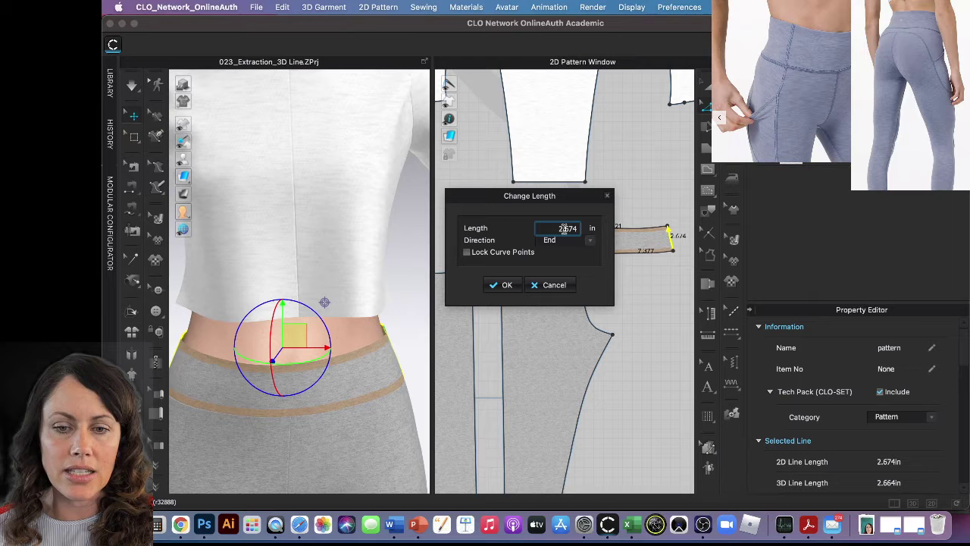
pyautogui.write('3')
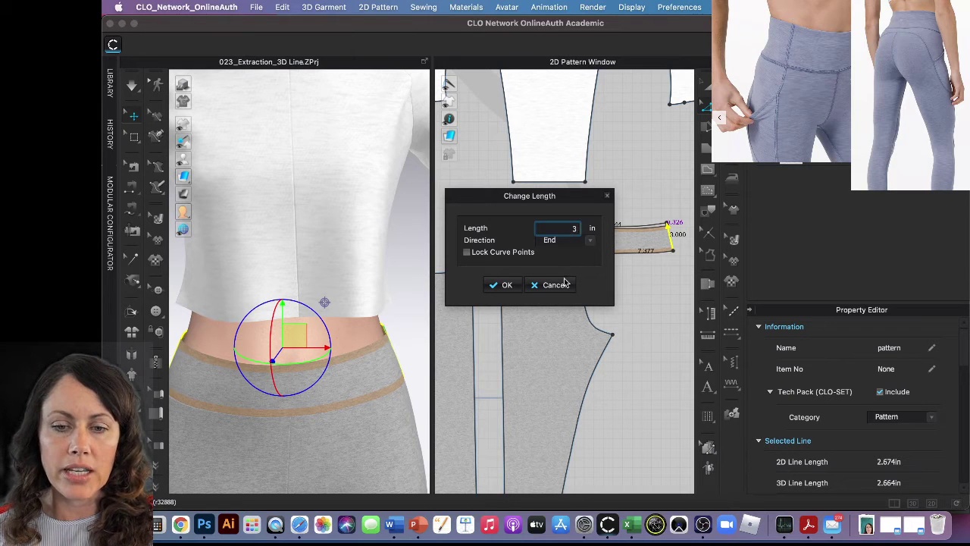
pyautogui.click(506, 285)
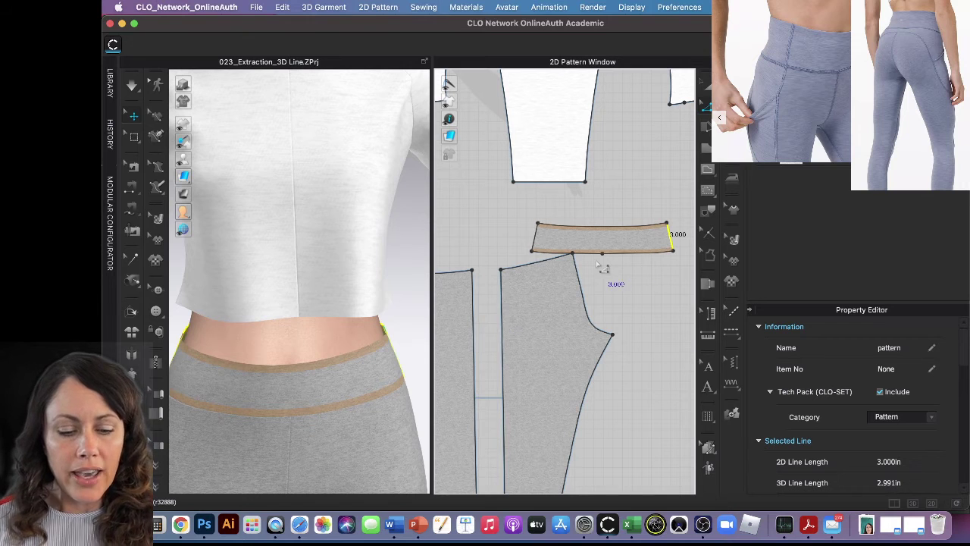
# Set the other waistband piece's right edge to 3 inches with Direction End.
pyautogui.moveTo(563, 245)
pyautogui.mouseDown(button='right')
pyautogui.moveTo(674, 226)
pyautogui.moveTo(634, 249)
pyautogui.mouseUp(button='right')
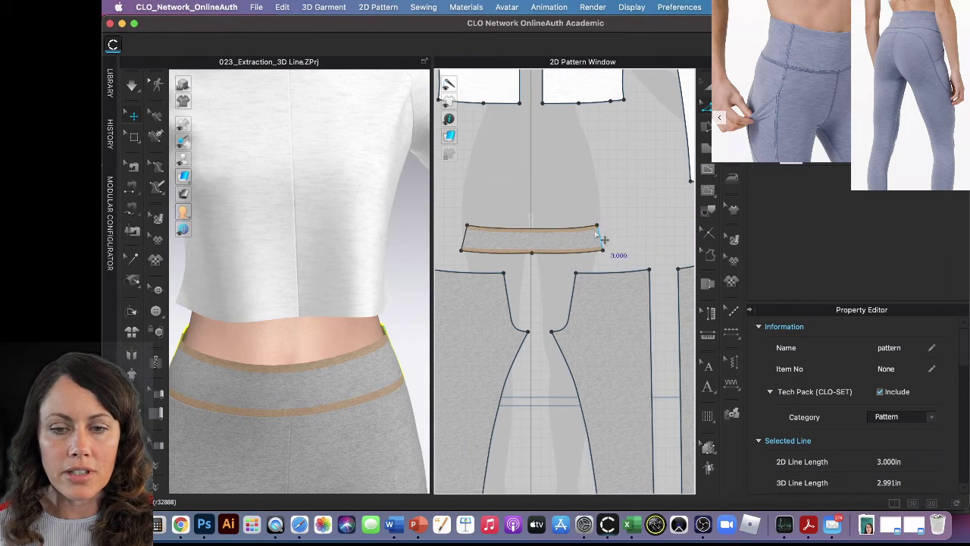
pyautogui.click(601, 239)
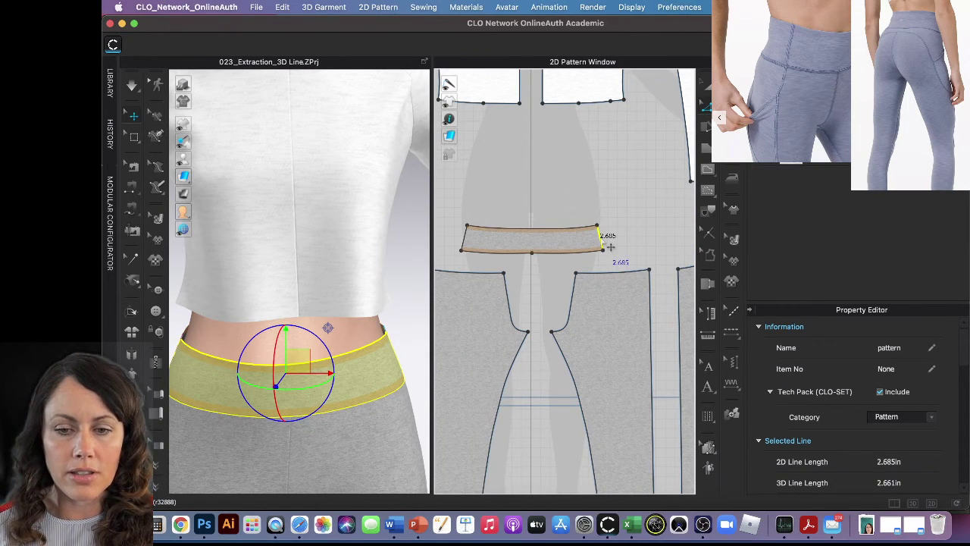
pyautogui.rightClick(601, 239)
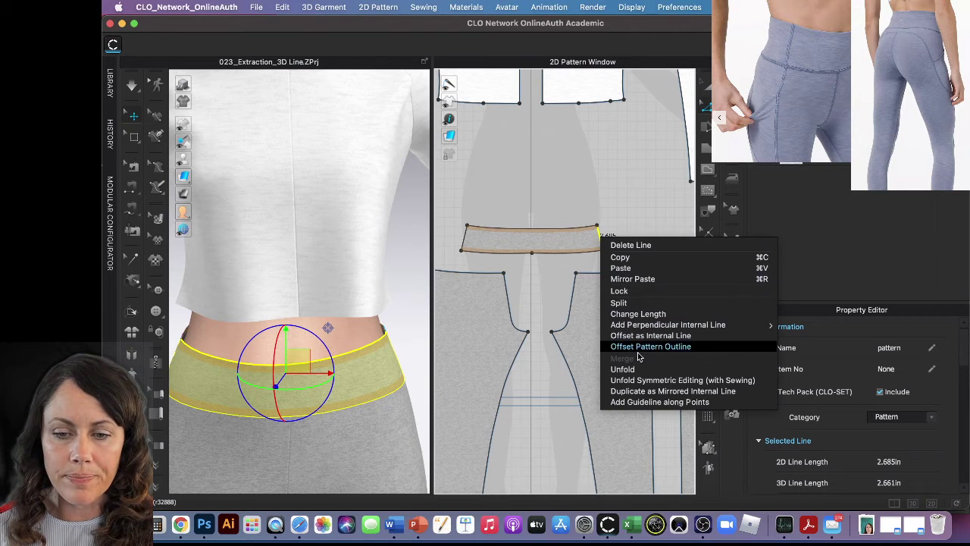
pyautogui.click(637, 314)
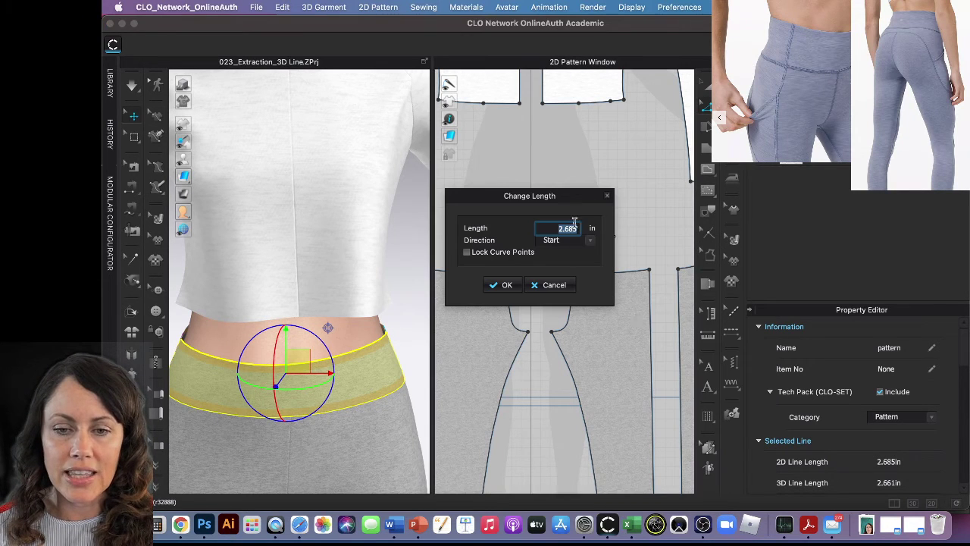
pyautogui.moveTo(571, 203); pyautogui.dragTo(506, 278)
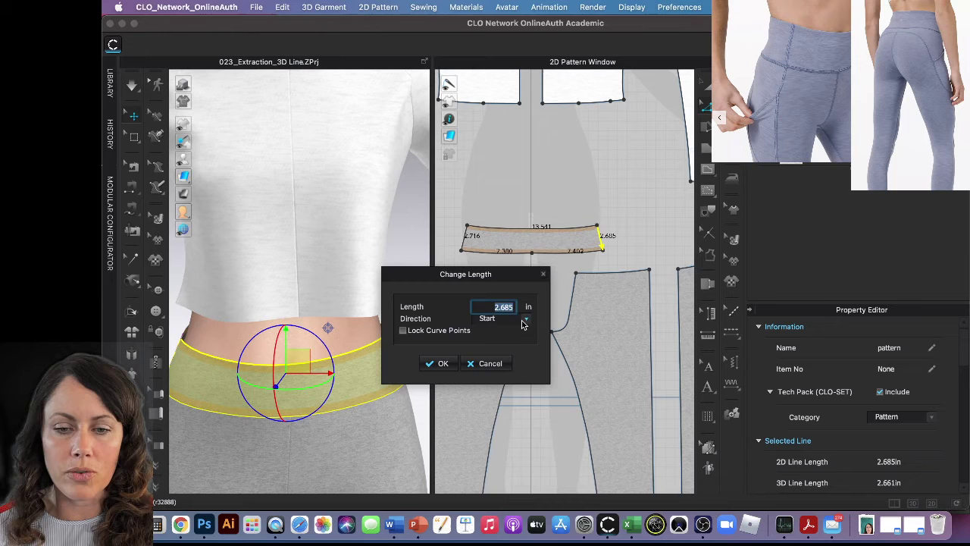
pyautogui.click(523, 321)
pyautogui.click(505, 345)
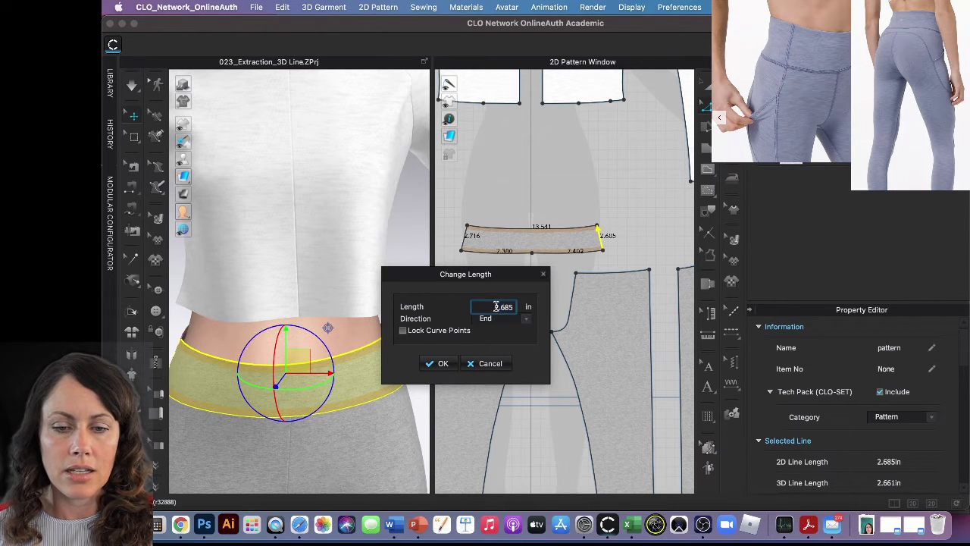
pyautogui.moveTo(497, 306); pyautogui.dragTo(512, 309)
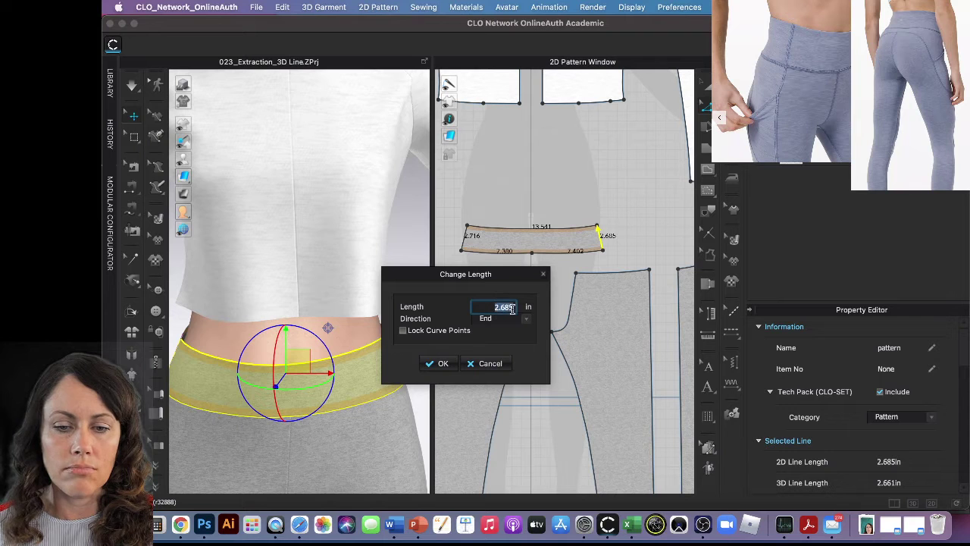
pyautogui.write('3')
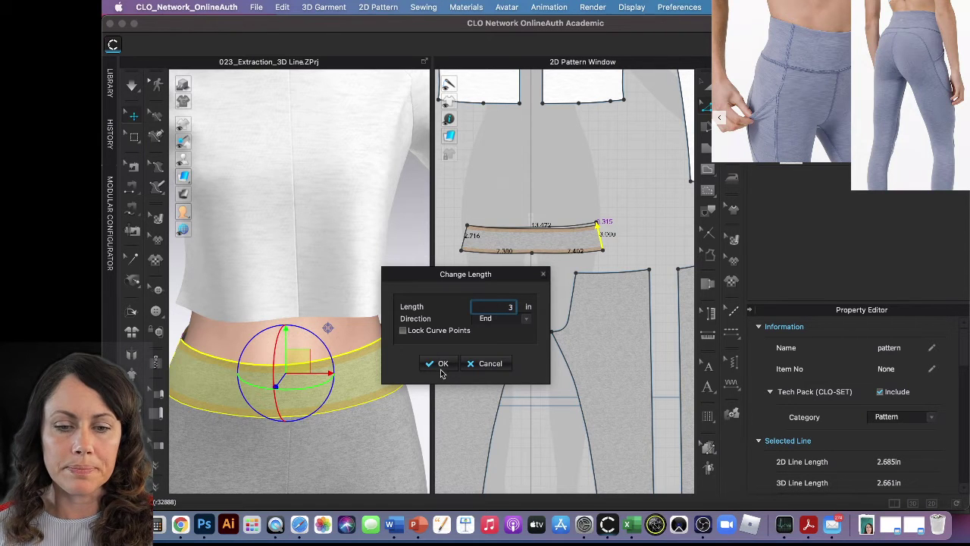
pyautogui.click(442, 363)
# Set that waistband piece's left edge to 3 inches too.
pyautogui.click(463, 241)
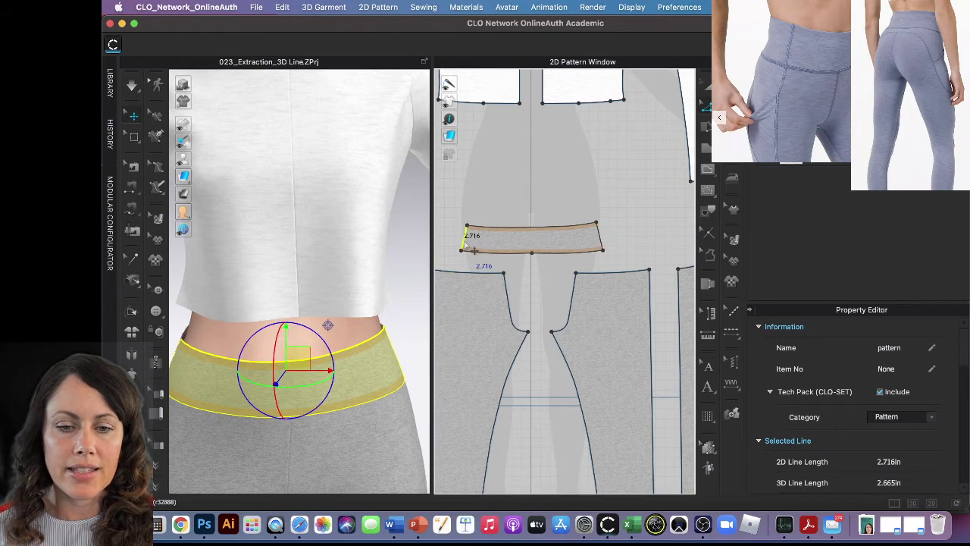
pyautogui.rightClick(464, 242)
pyautogui.click(501, 317)
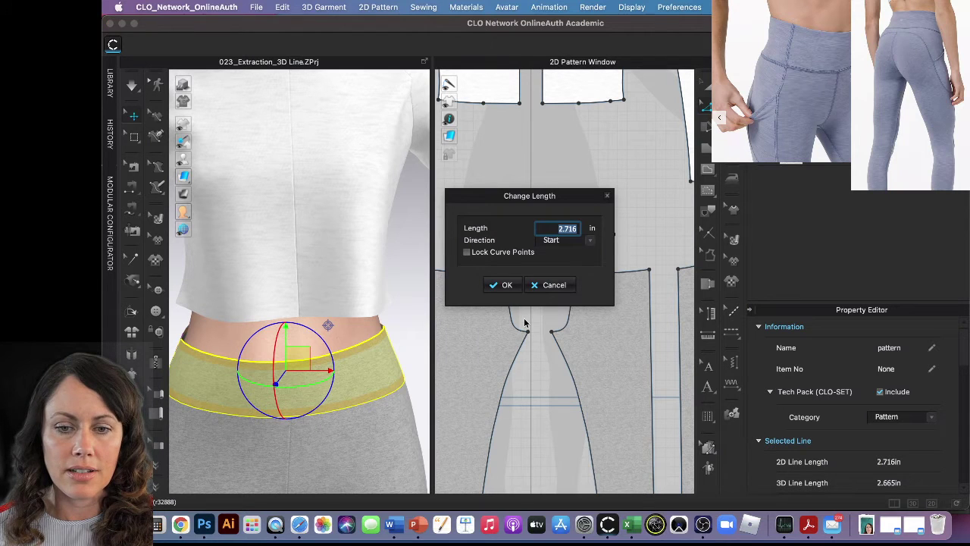
pyautogui.write('3')
pyautogui.click(504, 286)
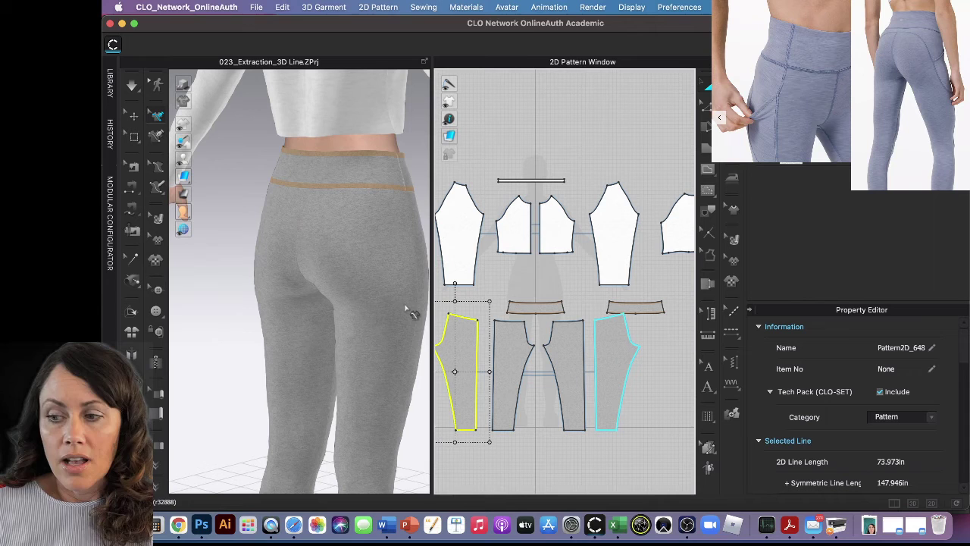
# Draw a roughly 16-inch curved 3D Pen line from the side hip to centre back.
pyautogui.click(156, 135)
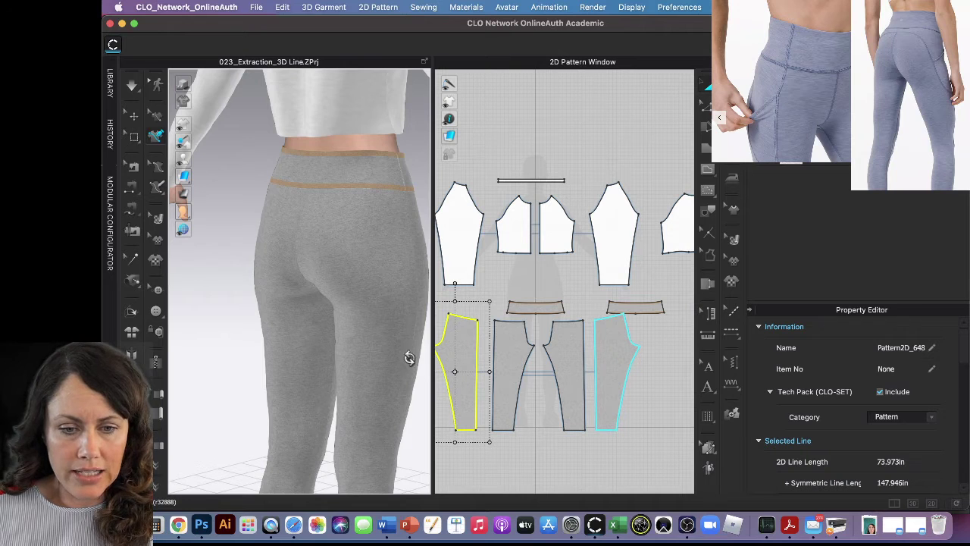
pyautogui.moveTo(409, 357); pyautogui.dragTo(397, 353, button='right')
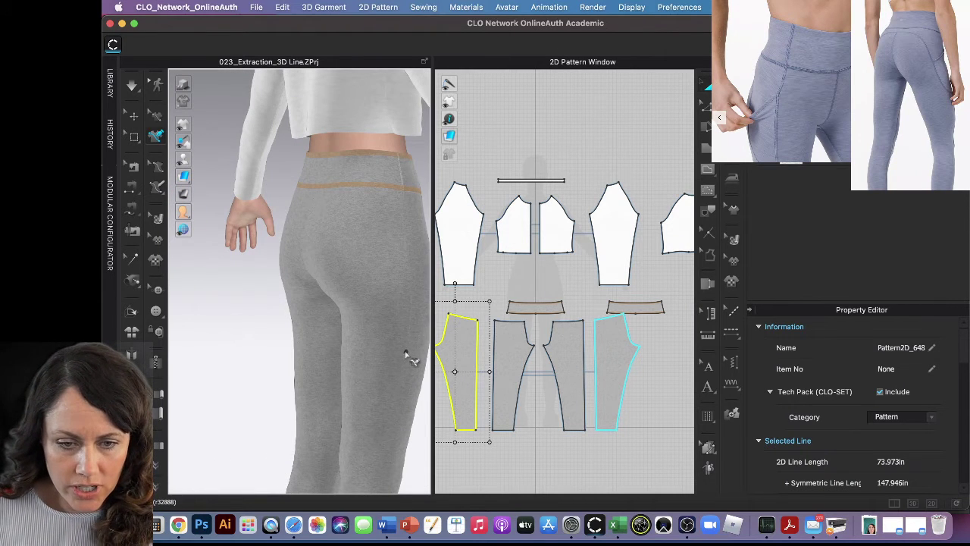
pyautogui.moveTo(400, 352); pyautogui.dragTo(396, 353, button='right')
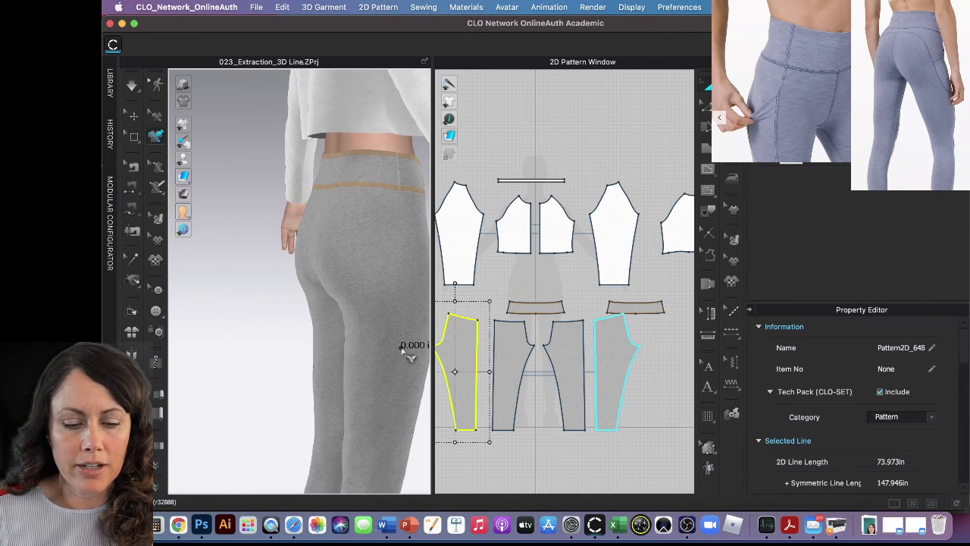
pyautogui.click(400, 348)
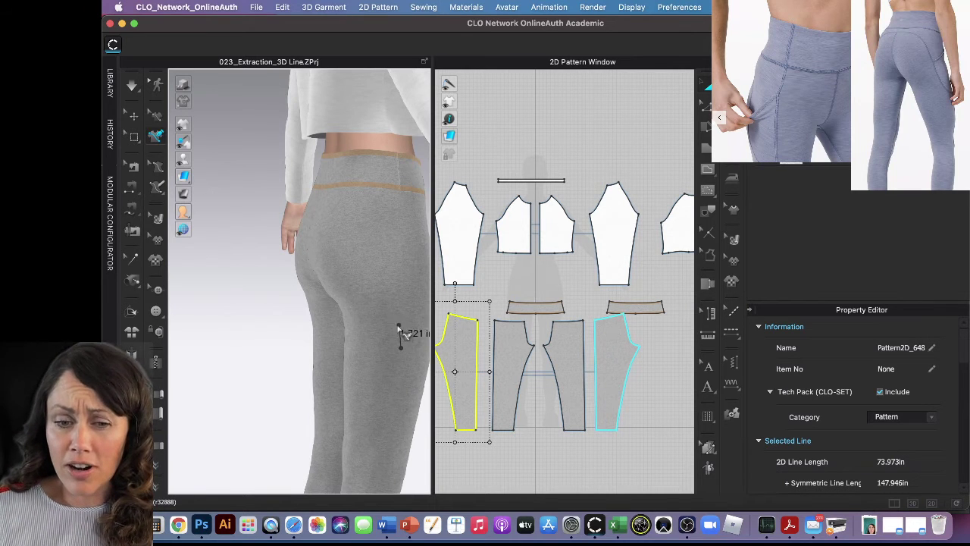
pyautogui.moveTo(401, 336); pyautogui.dragTo(419, 331, button='right')
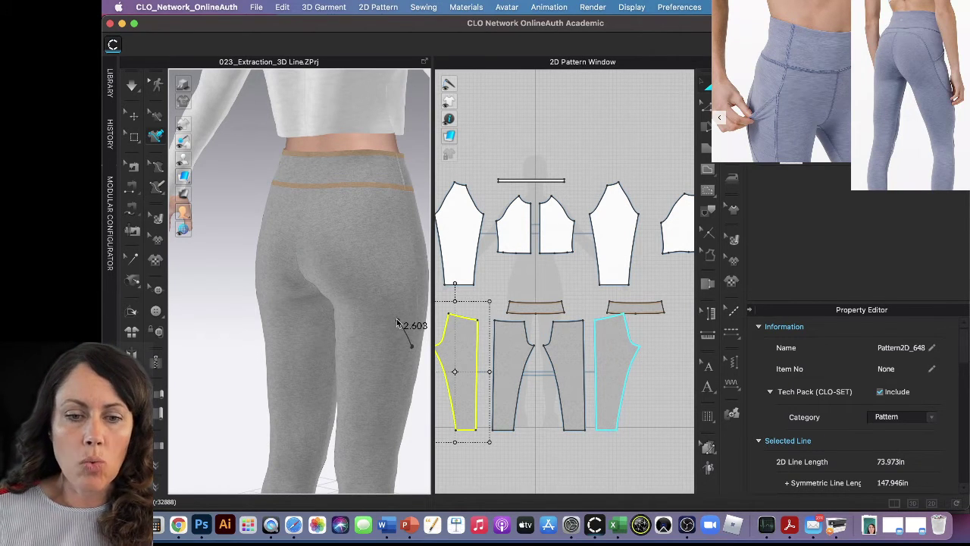
pyautogui.click(397, 324)
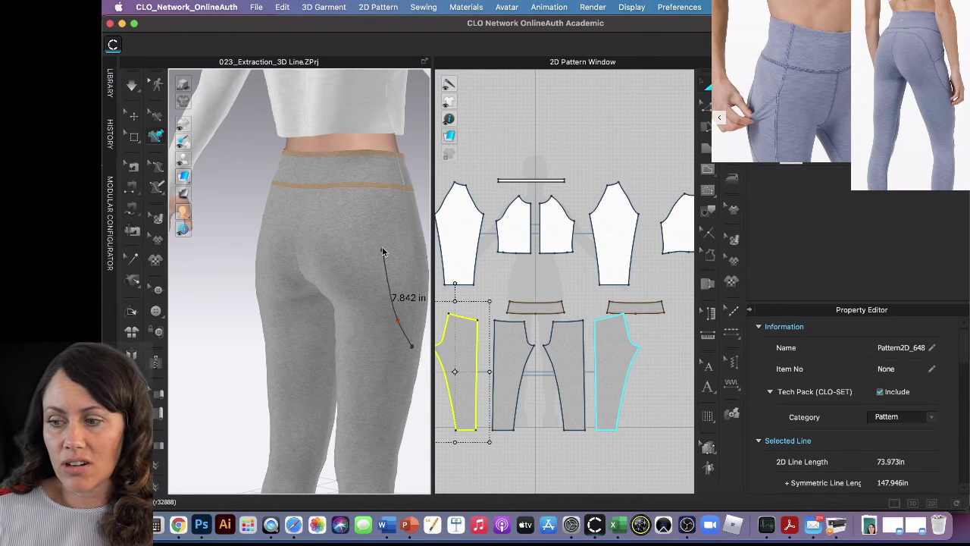
pyautogui.click(382, 249)
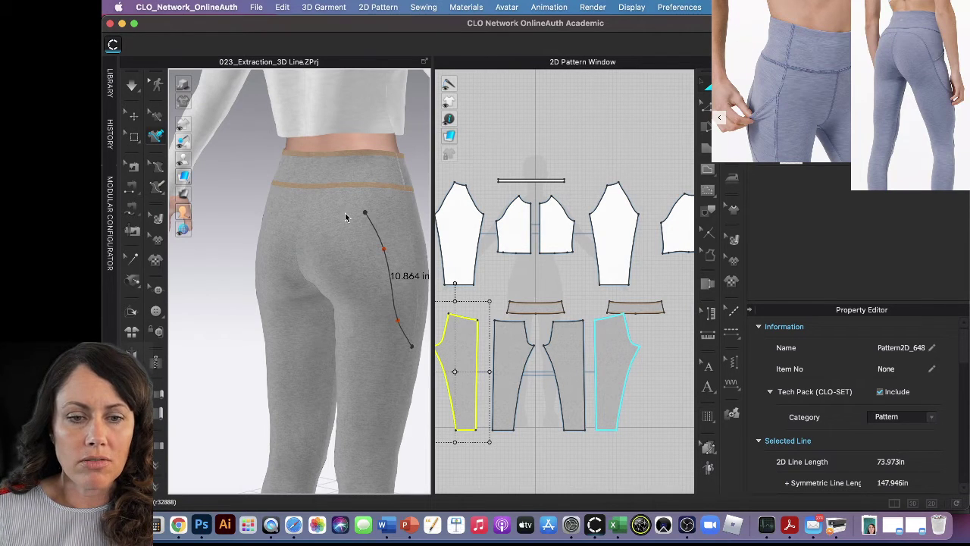
pyautogui.moveTo(345, 218)
pyautogui.mouseDown(button='right')
pyautogui.moveTo(373, 214)
pyautogui.moveTo(352, 216)
pyautogui.mouseUp(button='right')
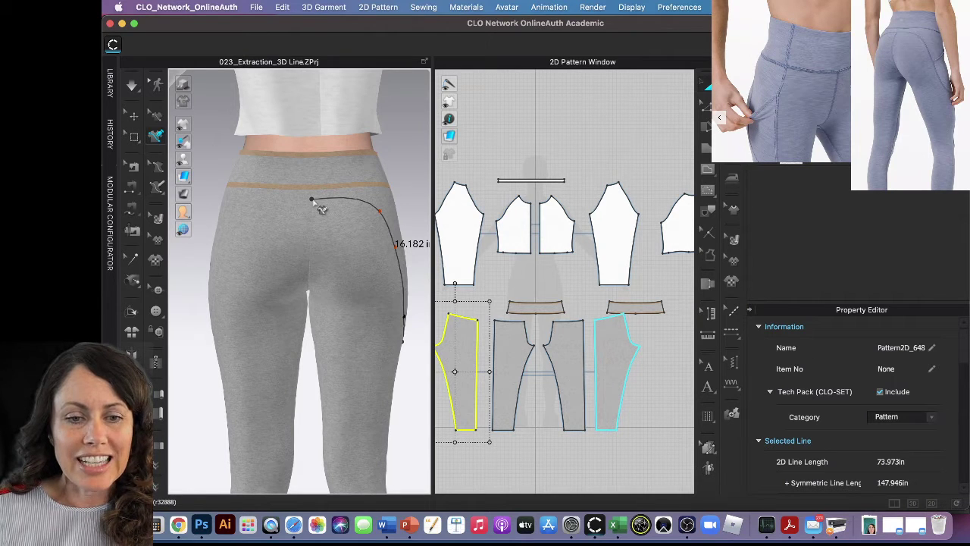
pyautogui.doubleClick(313, 200)
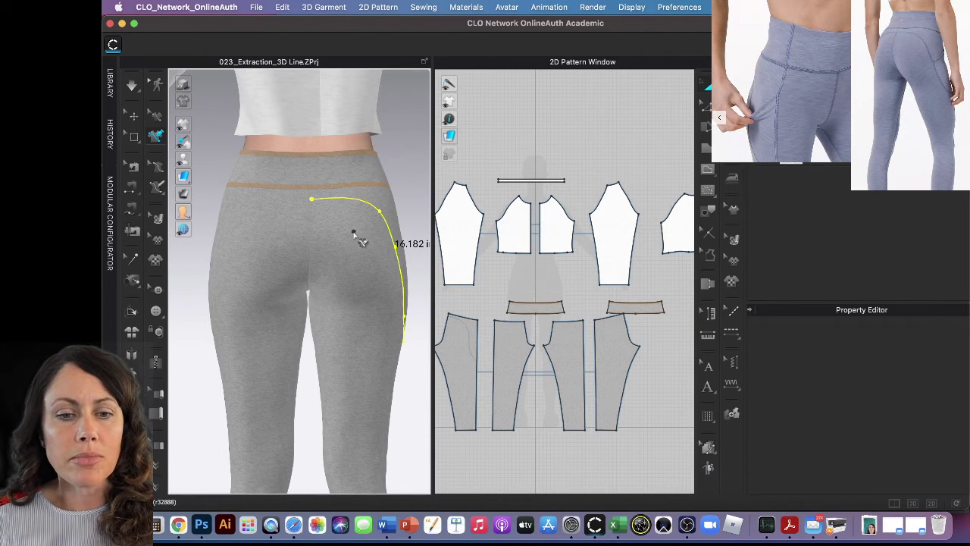
# From the back view, duplicate the curved seam line to the symmetric side.
pyautogui.click(157, 116)
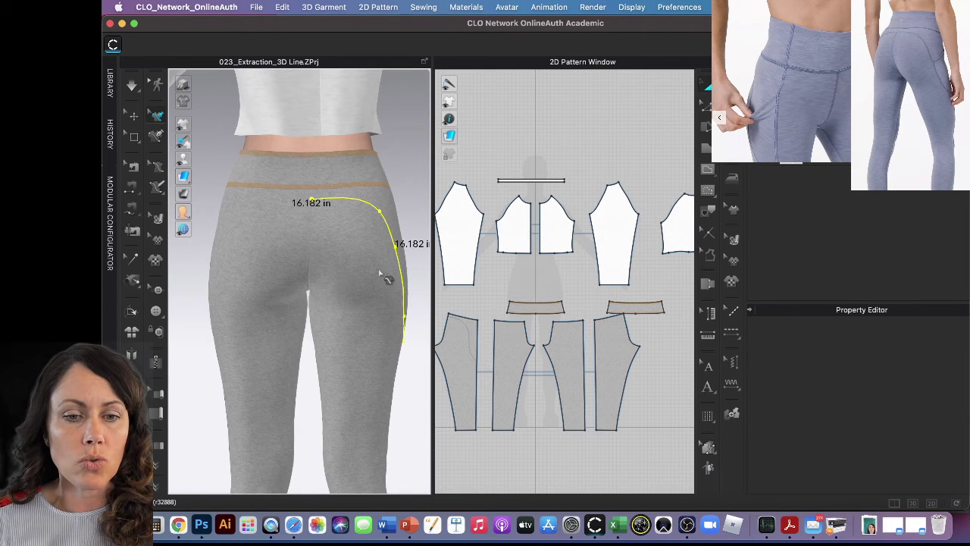
pyautogui.moveTo(321, 265)
pyautogui.mouseDown(button='right')
pyautogui.moveTo(305, 281)
pyautogui.moveTo(334, 291)
pyautogui.mouseUp(button='right')
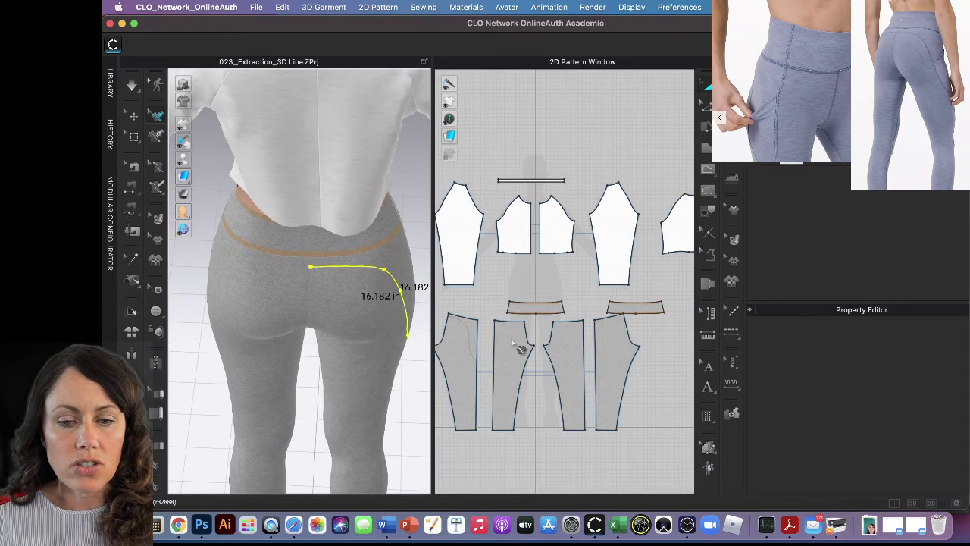
pyautogui.scroll(3, 453, 333)
pyautogui.scroll(-3, 453, 333)
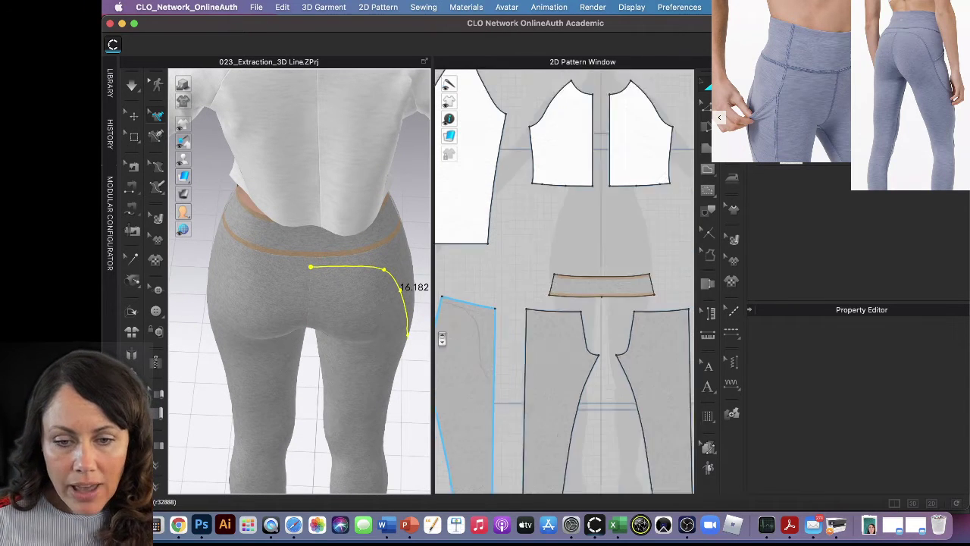
pyautogui.scroll(-3, 453, 333)
pyautogui.press('2')
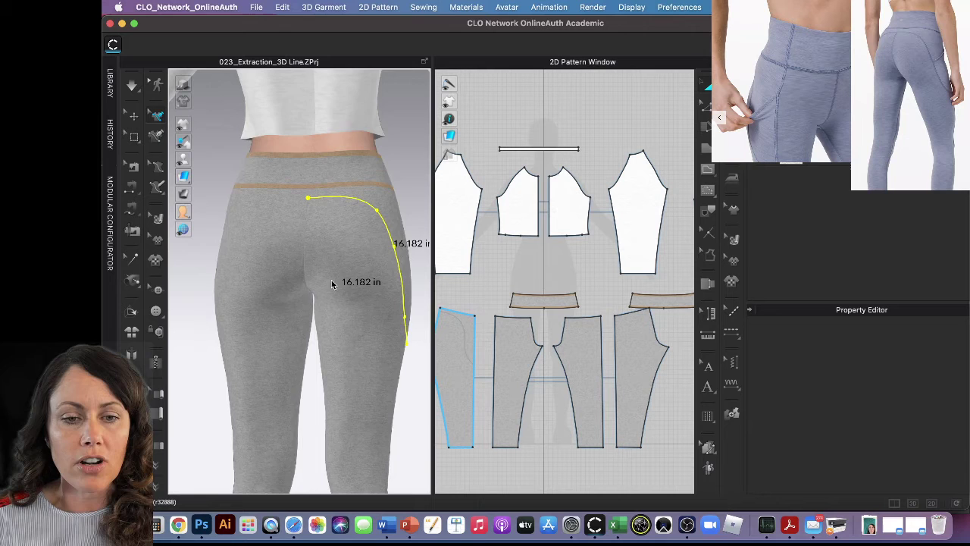
pyautogui.rightClick(362, 200)
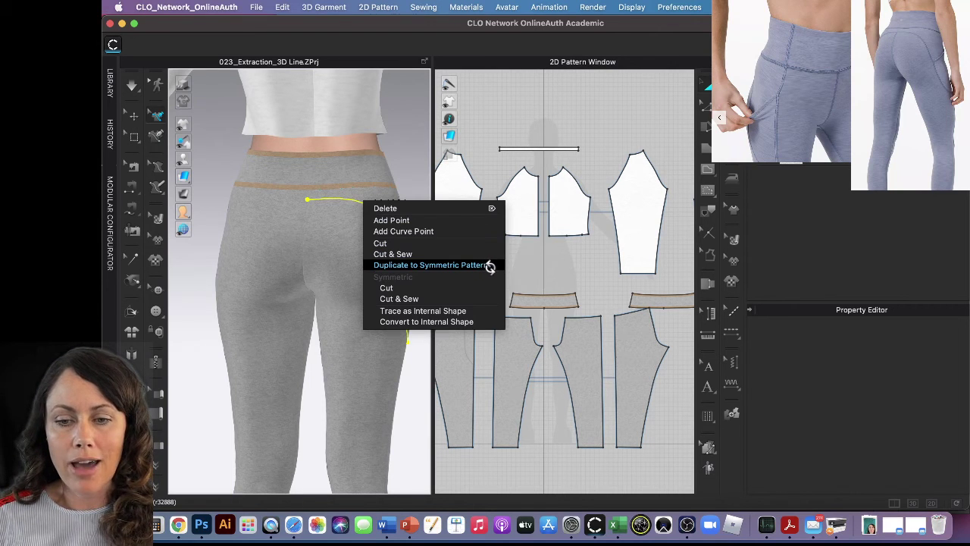
pyautogui.click(490, 267)
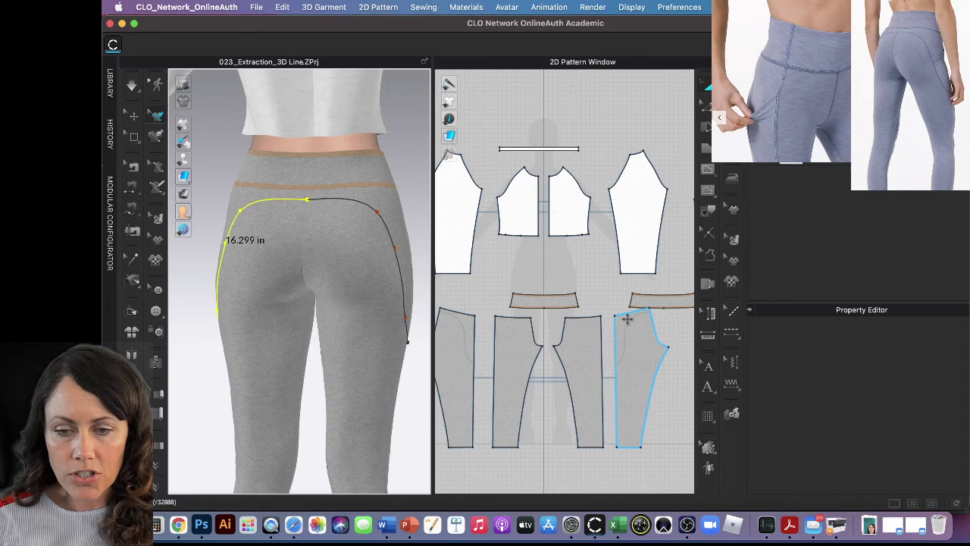
# Select both curved yoke lines on the back legs and apply Cut & Sew.
pyautogui.keyDown('shift'); pyautogui.click(334, 202); pyautogui.keyUp('shift')
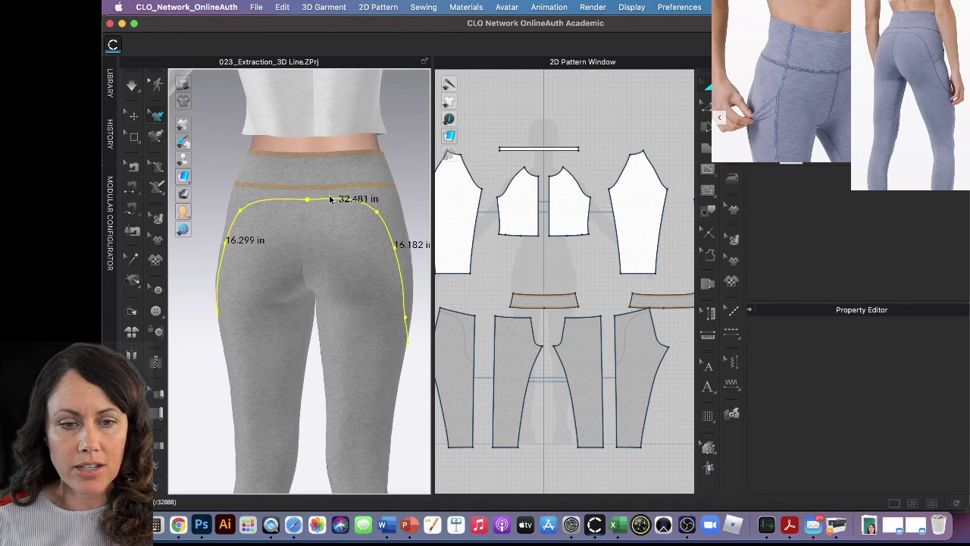
pyautogui.rightClick(384, 220)
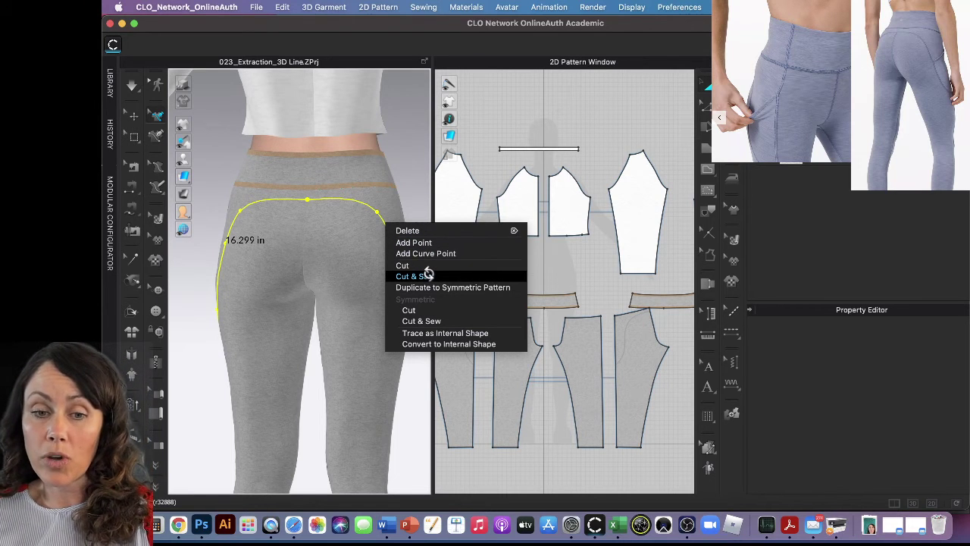
pyautogui.click(428, 274)
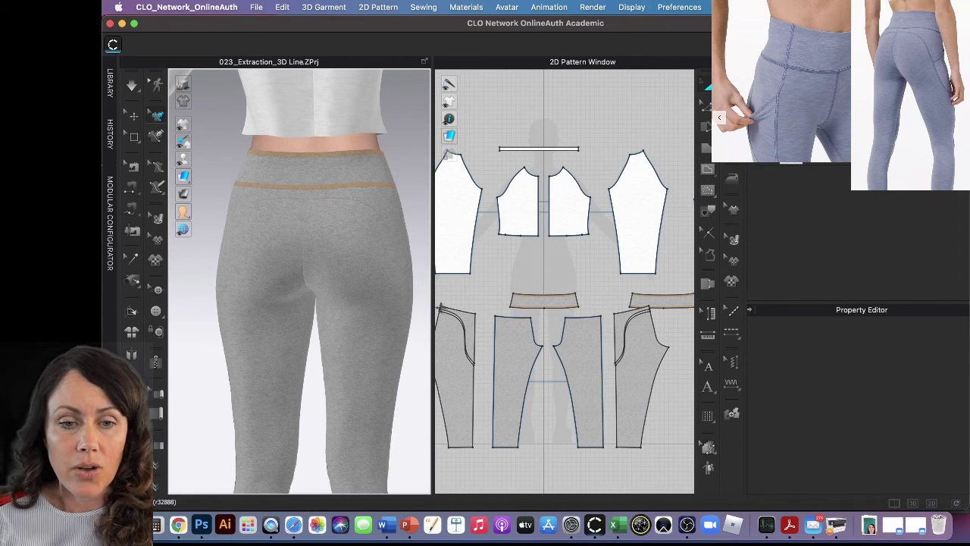
pyautogui.moveTo(407, 301); pyautogui.dragTo(376, 298, button='right')
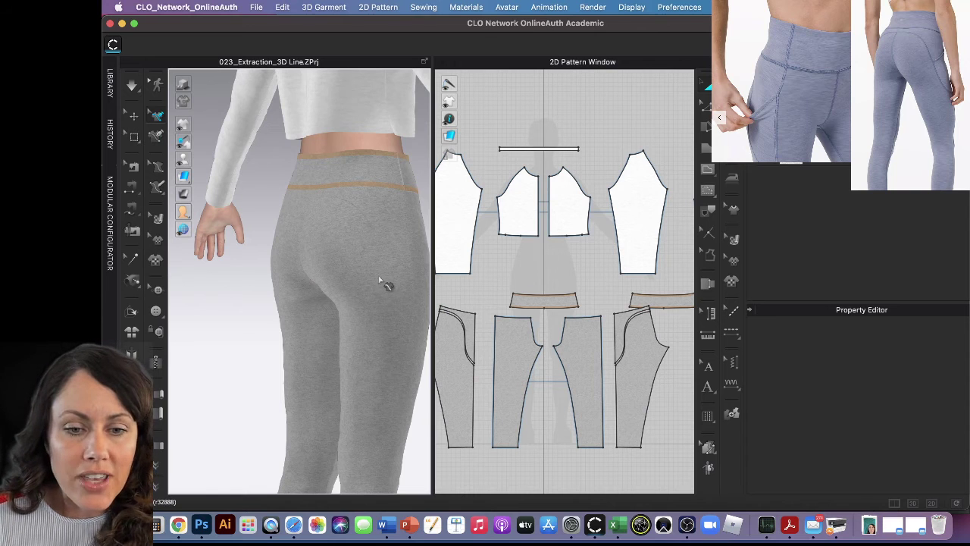
pyautogui.scroll(2, 379, 280)
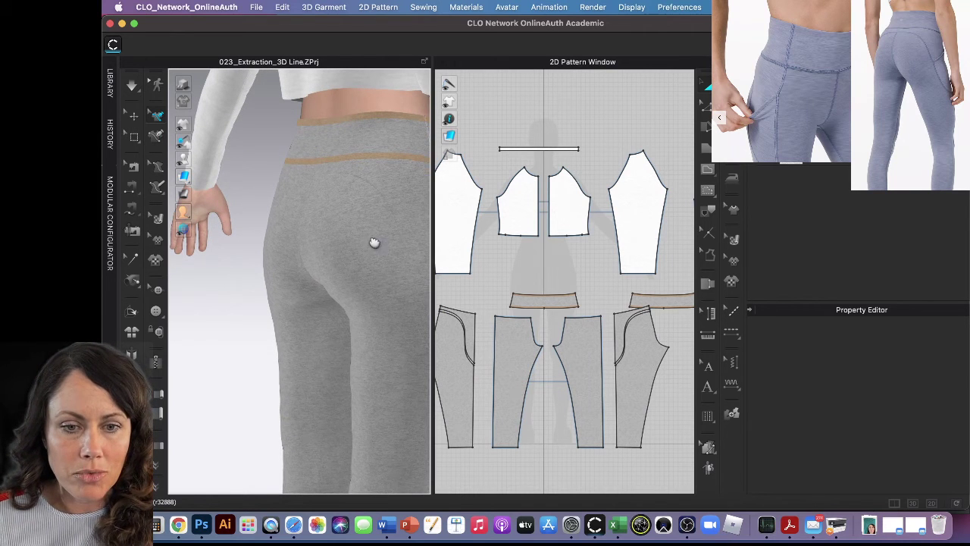
pyautogui.scroll(2, 375, 243)
pyautogui.scroll(2, 390, 280)
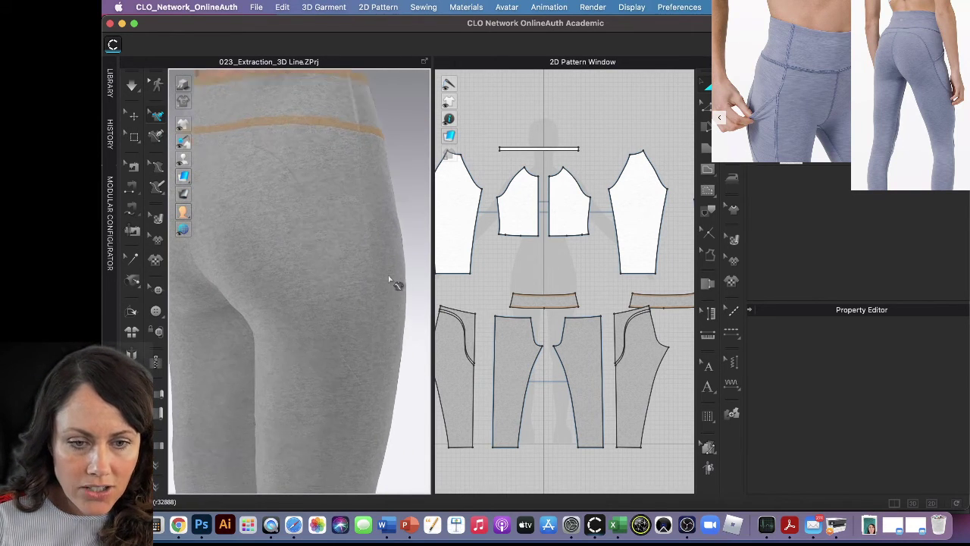
pyautogui.scroll(2, 388, 281)
pyautogui.scroll(2, 388, 281)
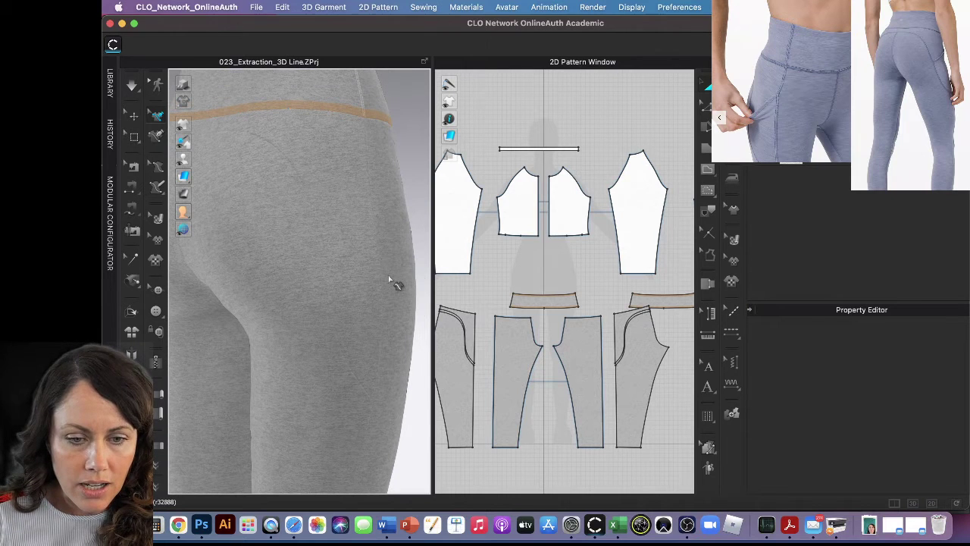
pyautogui.moveTo(190, 181); pyautogui.dragTo(218, 182)
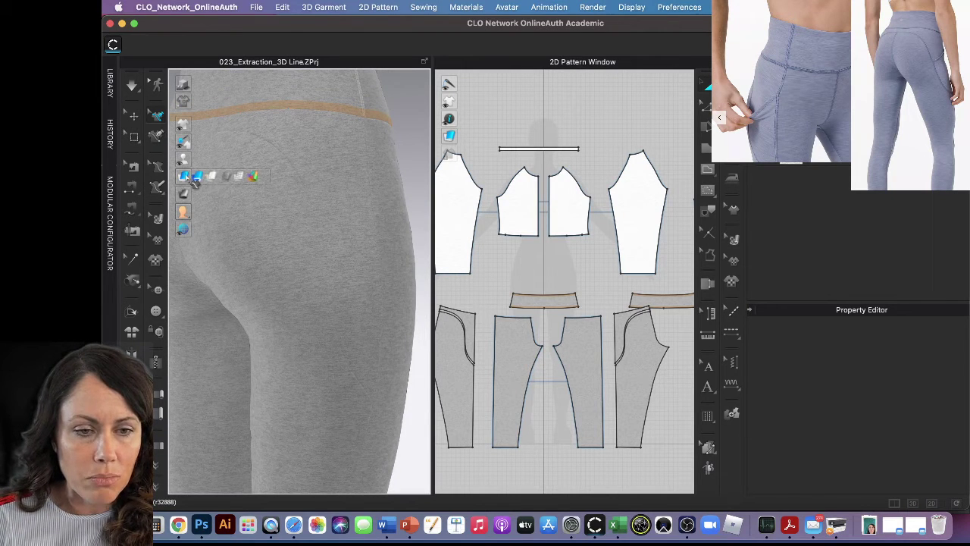
pyautogui.click(218, 179)
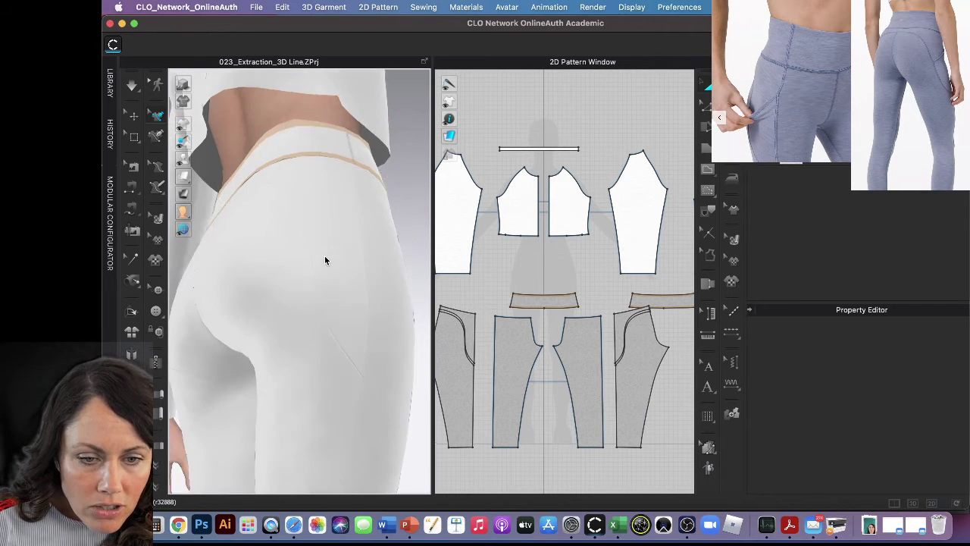
pyautogui.moveTo(332, 287)
pyautogui.mouseDown(button='right')
pyautogui.moveTo(319, 294)
pyautogui.moveTo(318, 283)
pyautogui.mouseUp(button='right')
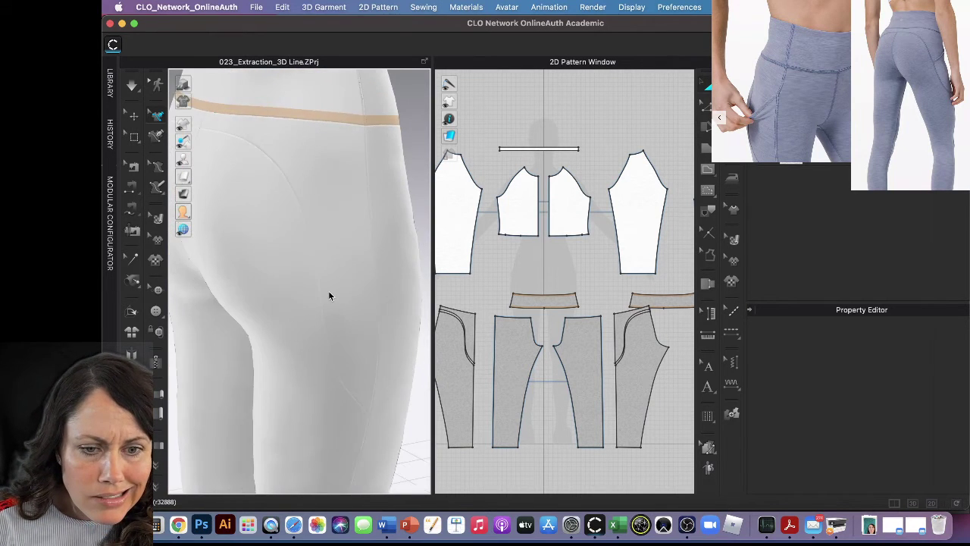
pyautogui.click(183, 177)
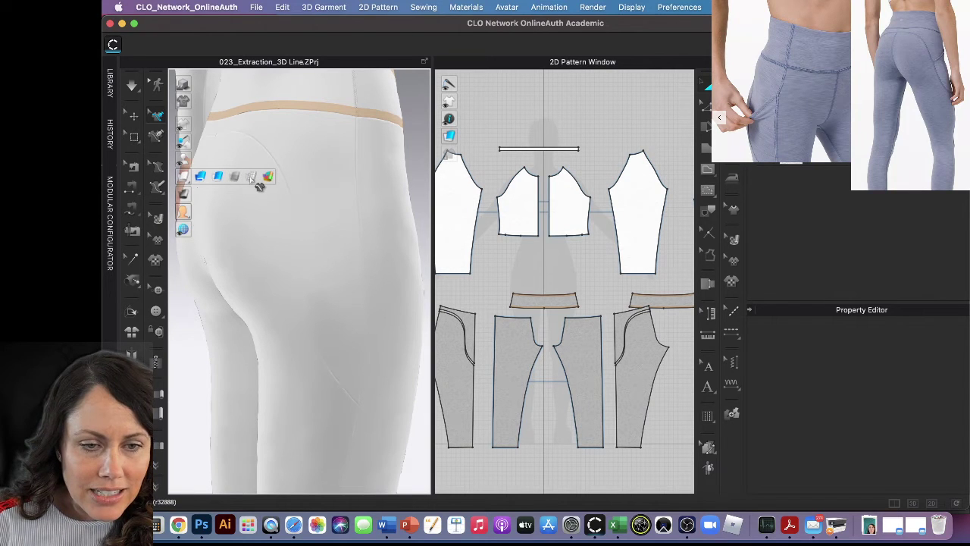
pyautogui.click(183, 140)
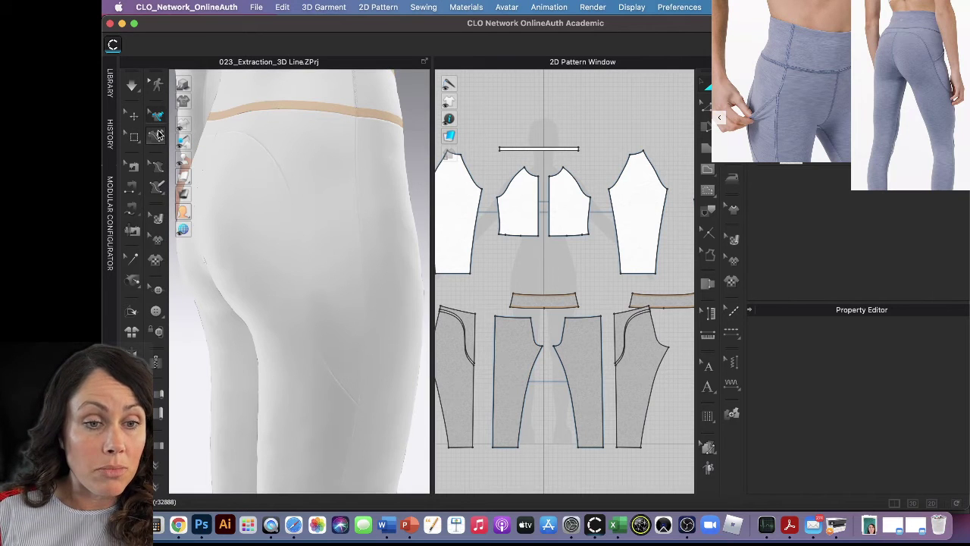
pyautogui.click(156, 135)
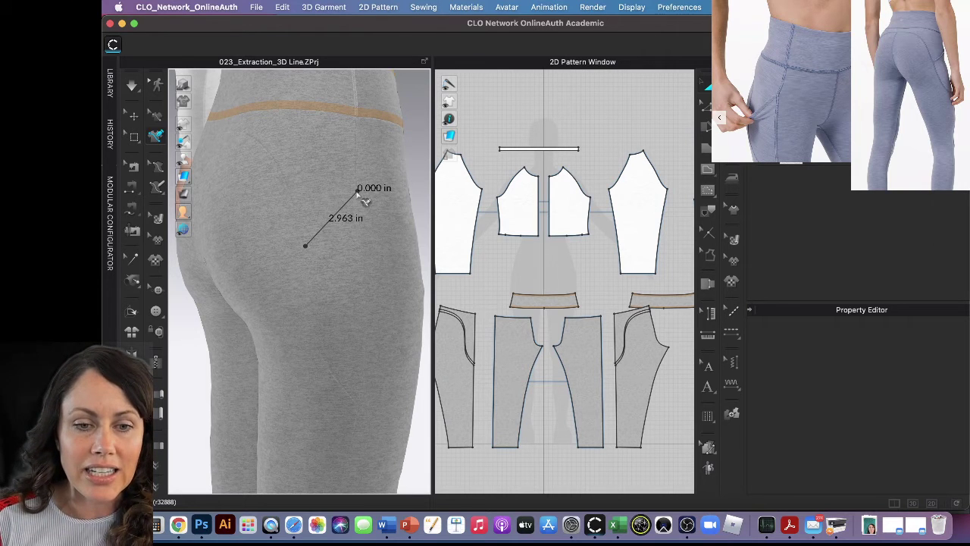
# Finish the diagonal 3D Pen line on the back hip and convert it to an internal shape.
pyautogui.click(357, 192)
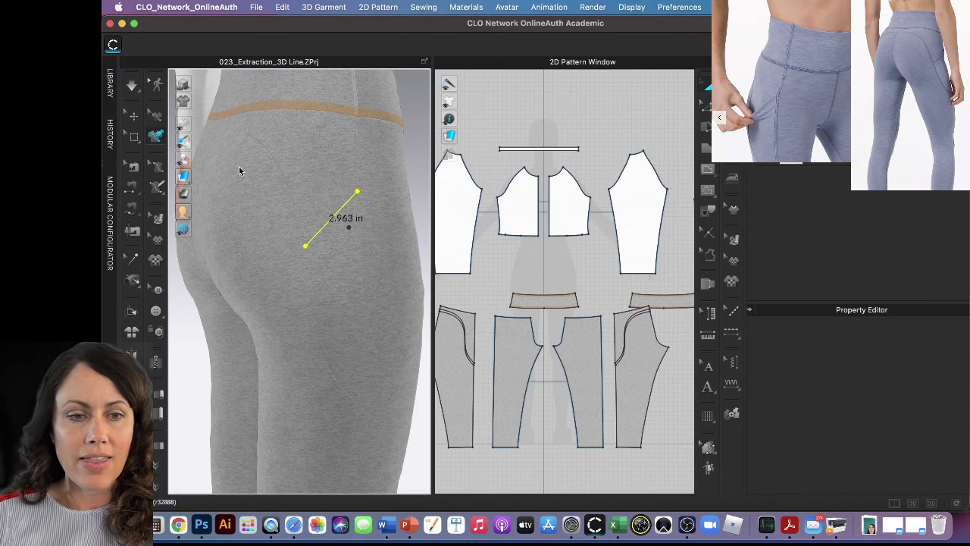
pyautogui.click(148, 115)
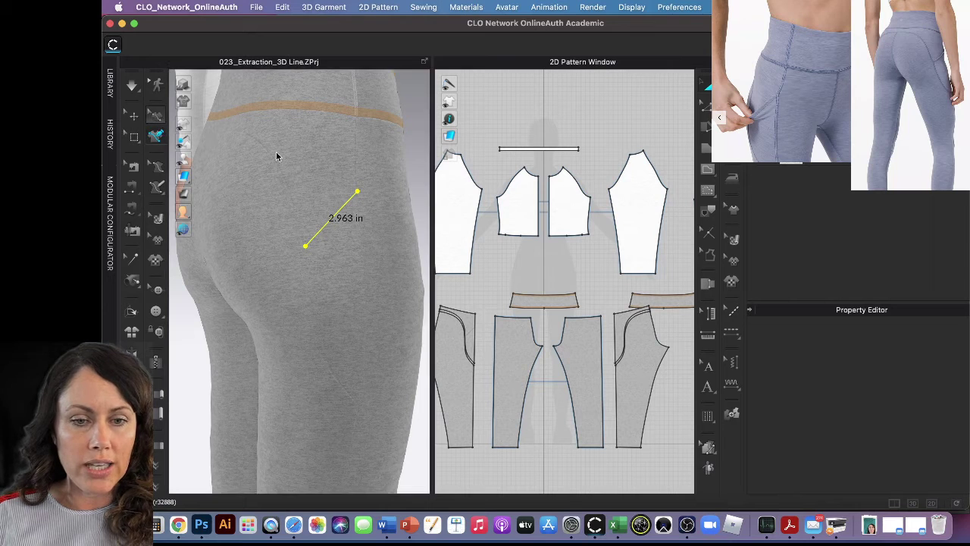
pyautogui.rightClick(341, 218)
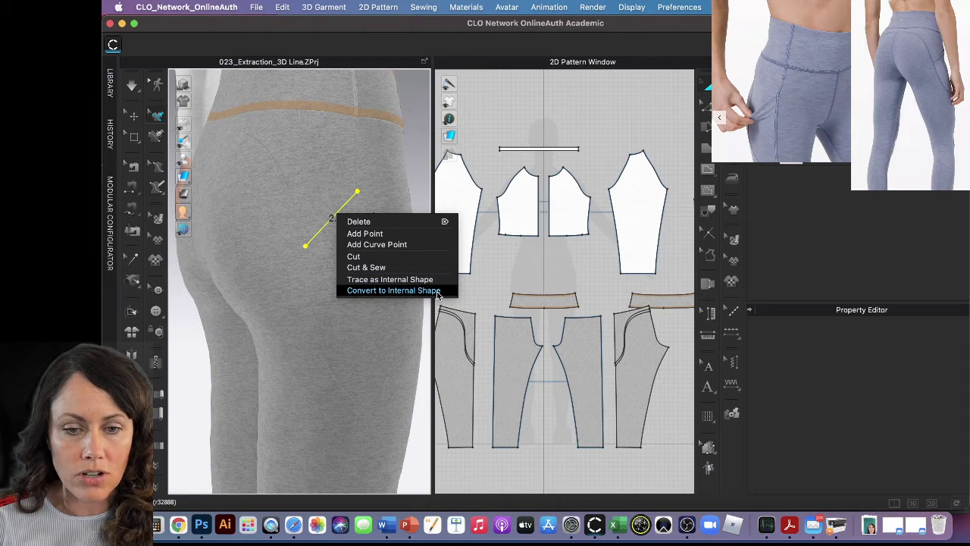
pyautogui.click(394, 290)
pyautogui.scroll(3, 485, 334)
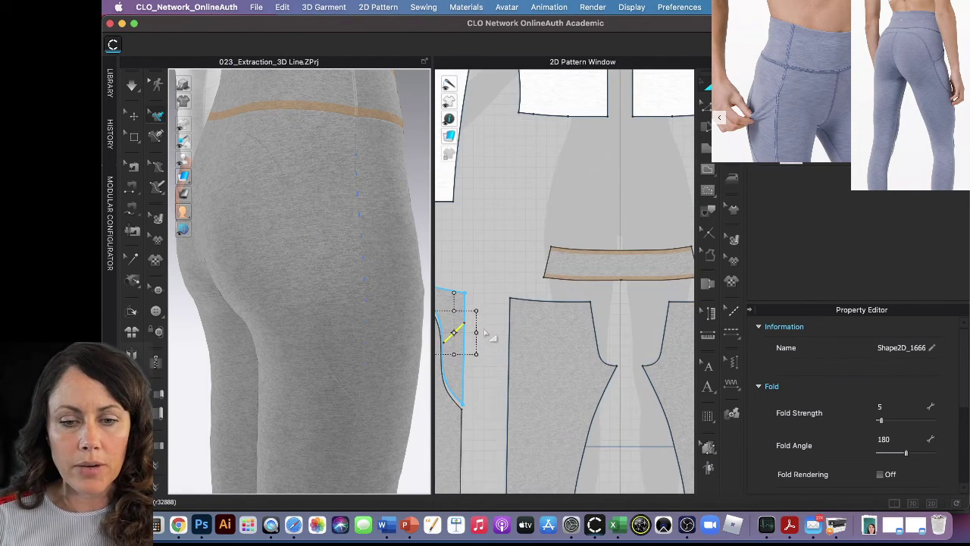
pyautogui.scroll(3, 489, 333)
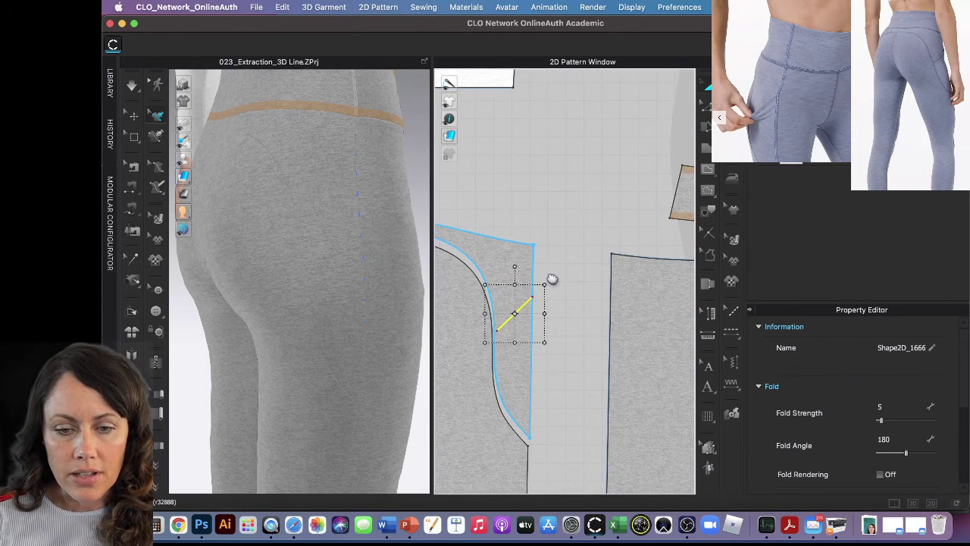
pyautogui.scroll(2, 511, 341)
pyautogui.scroll(2, 508, 333)
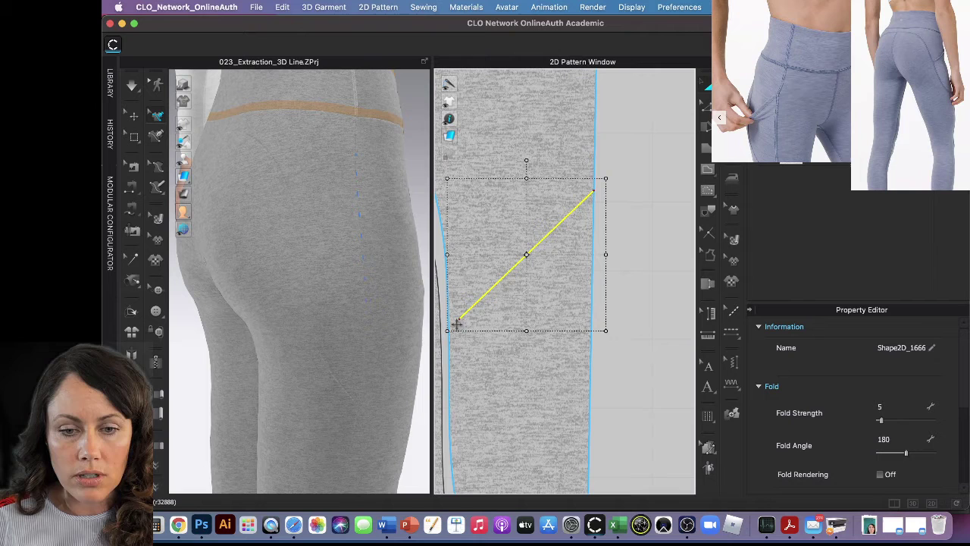
# Extend both ends of the diagonal internal line to the pattern outline, then select it.
pyautogui.rightClick(489, 293)
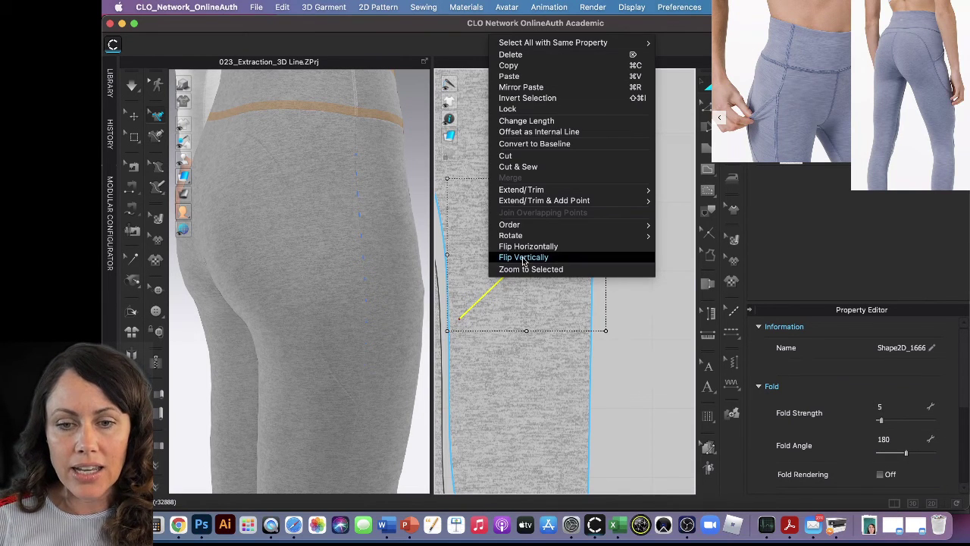
pyautogui.moveTo(544, 200)
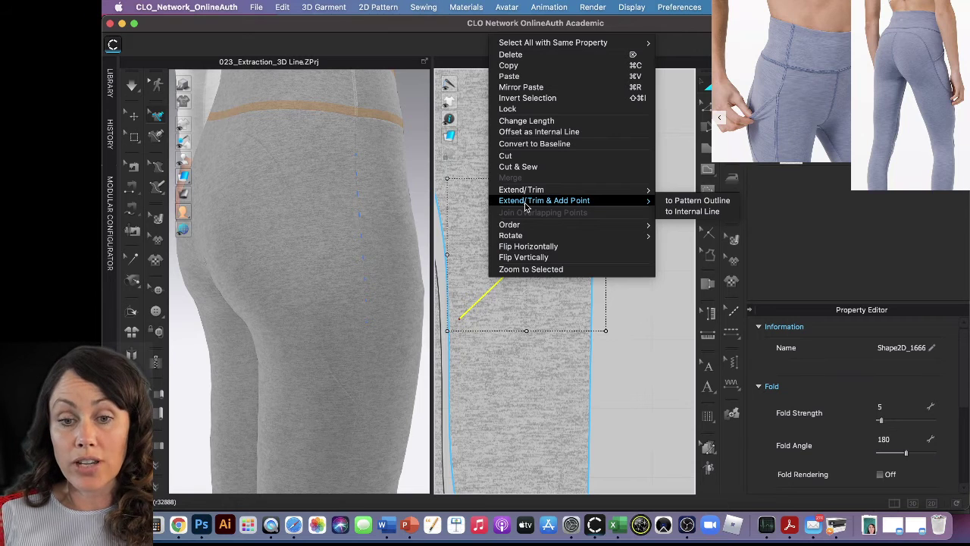
pyautogui.click(695, 201)
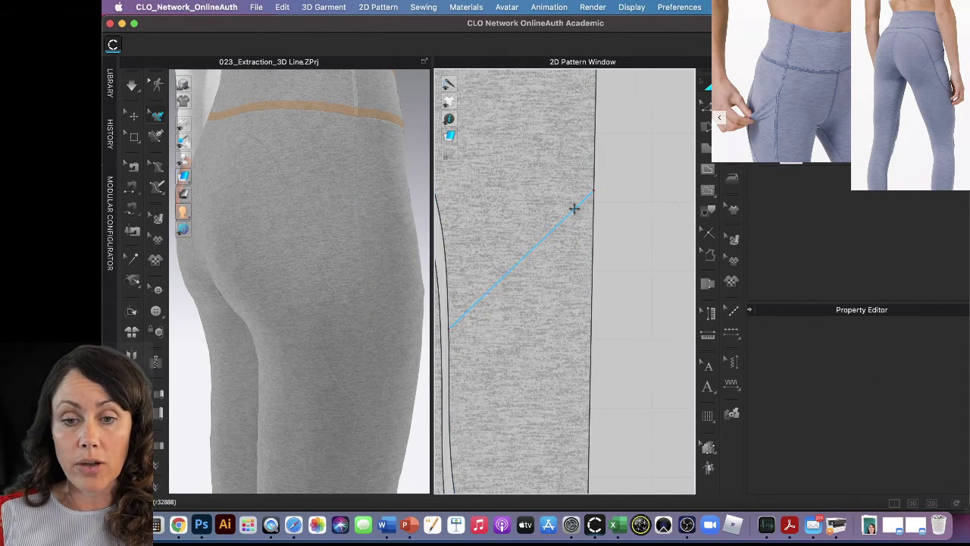
pyautogui.click(491, 288)
pyautogui.scroll(-2, 583, 262)
pyautogui.scroll(-2, 583, 265)
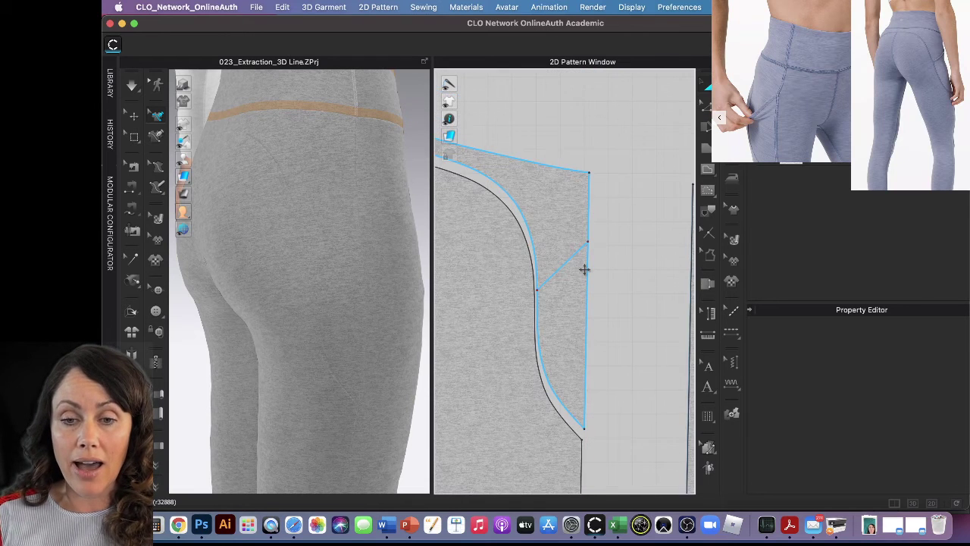
pyautogui.scroll(-2, 585, 271)
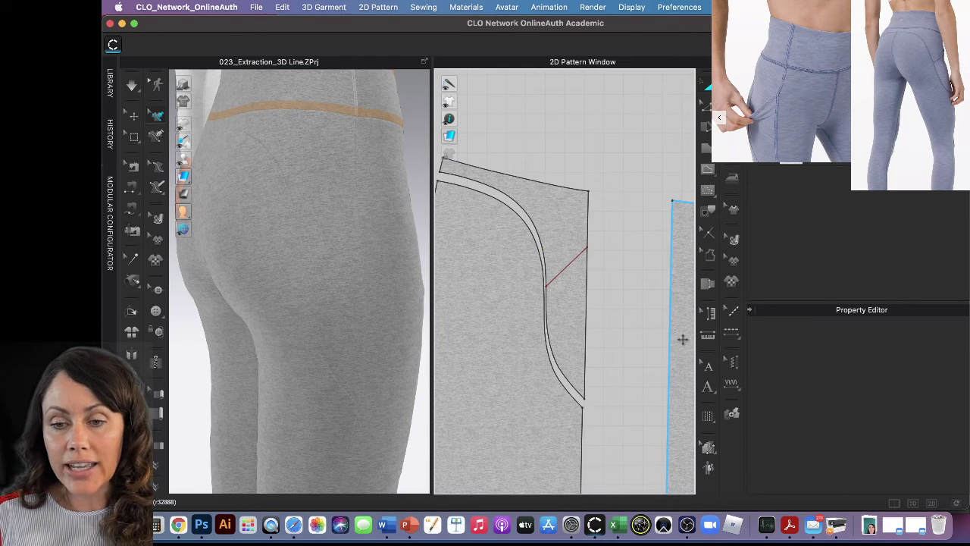
# Trace the diagonal line, side edge and curved edge into a new pocket piece placed upper right.
pyautogui.click(710, 211)
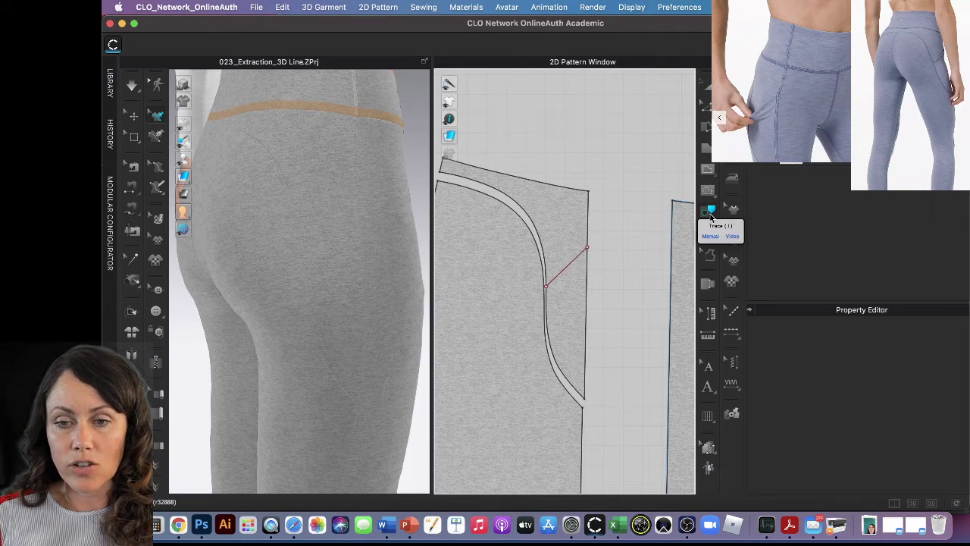
pyautogui.click(574, 267)
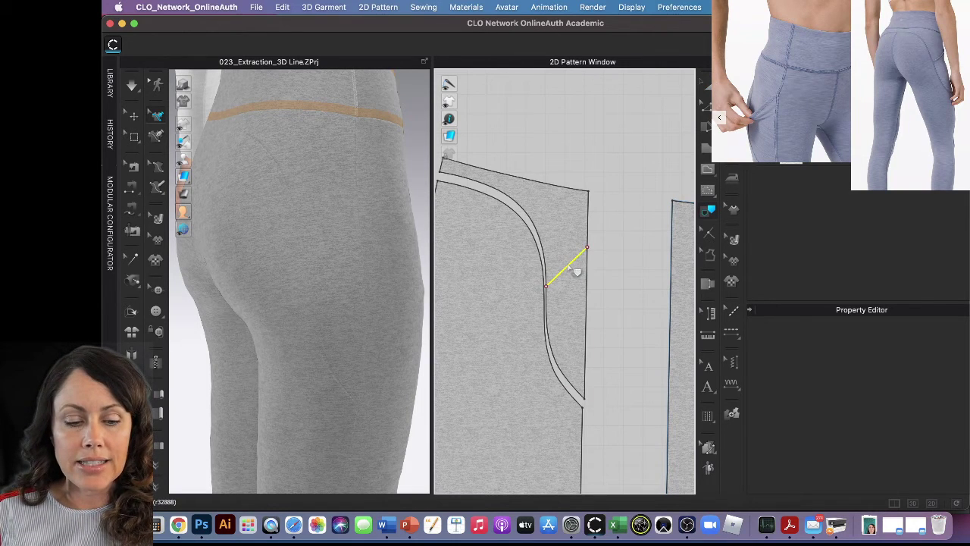
pyautogui.keyDown('shift'); pyautogui.click(585, 295); pyautogui.keyUp('shift')
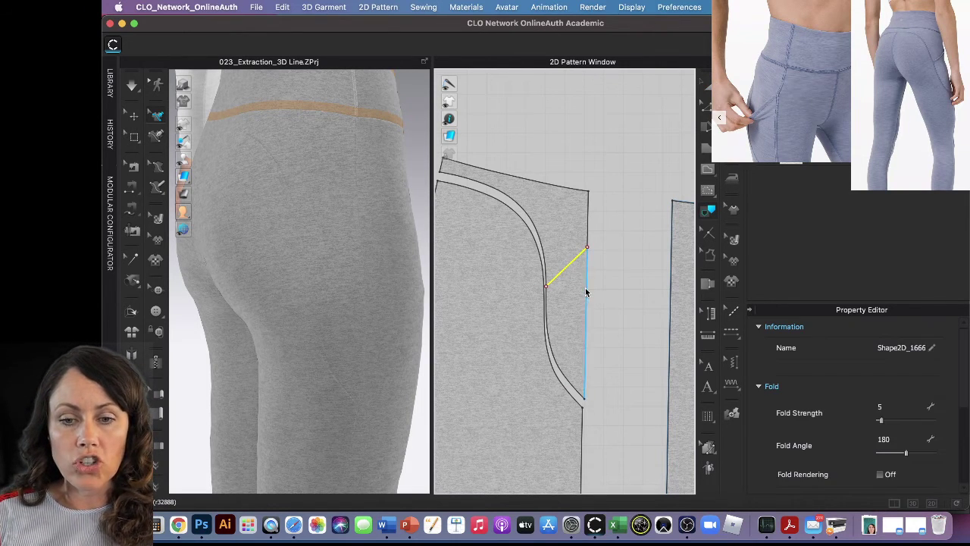
pyautogui.keyDown('shift'); pyautogui.click(551, 349); pyautogui.keyUp('shift')
pyautogui.rightClick(554, 352)
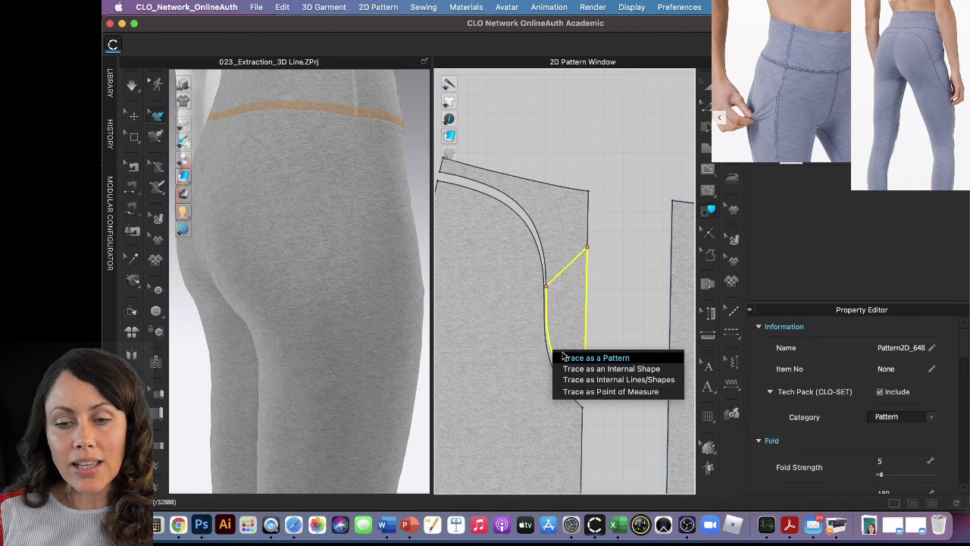
pyautogui.click(572, 358)
pyautogui.moveTo(574, 318); pyautogui.dragTo(628, 148)
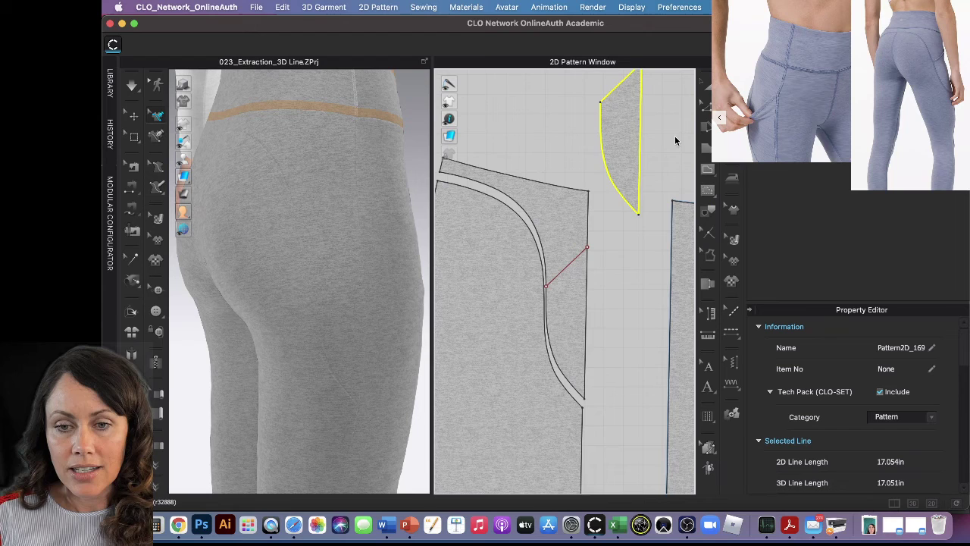
pyautogui.press('n')
# Sew the pocket's curved edge to the curved seam and its straight edge to the side edge.
pyautogui.click(626, 191)
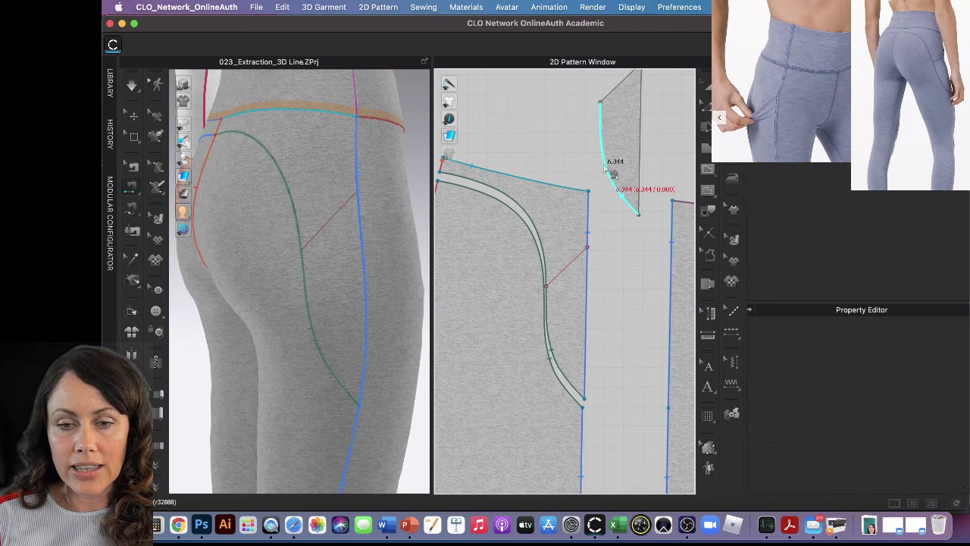
pyautogui.click(552, 347)
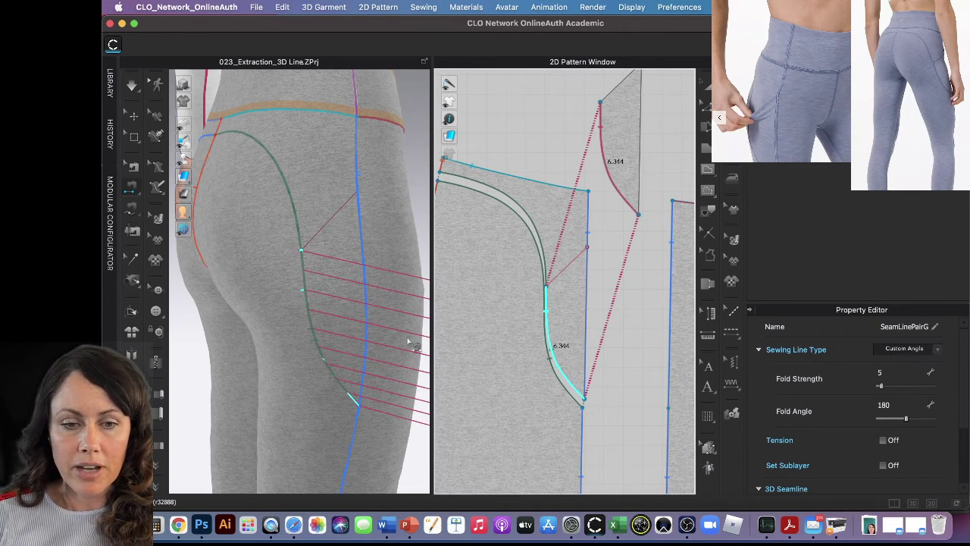
pyautogui.moveTo(416, 345)
pyautogui.mouseDown(button='right')
pyautogui.moveTo(318, 322)
pyautogui.moveTo(362, 336)
pyautogui.mouseUp(button='right')
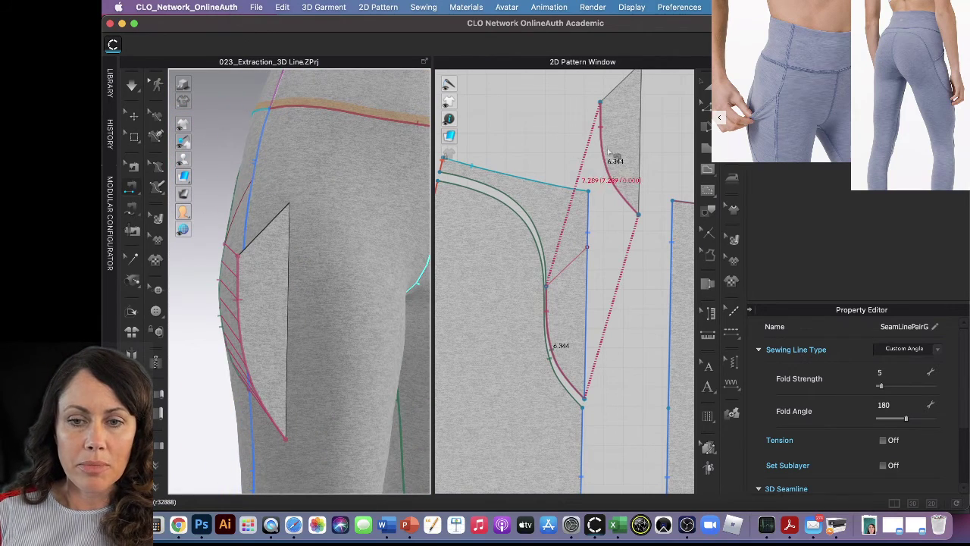
pyautogui.click(640, 155)
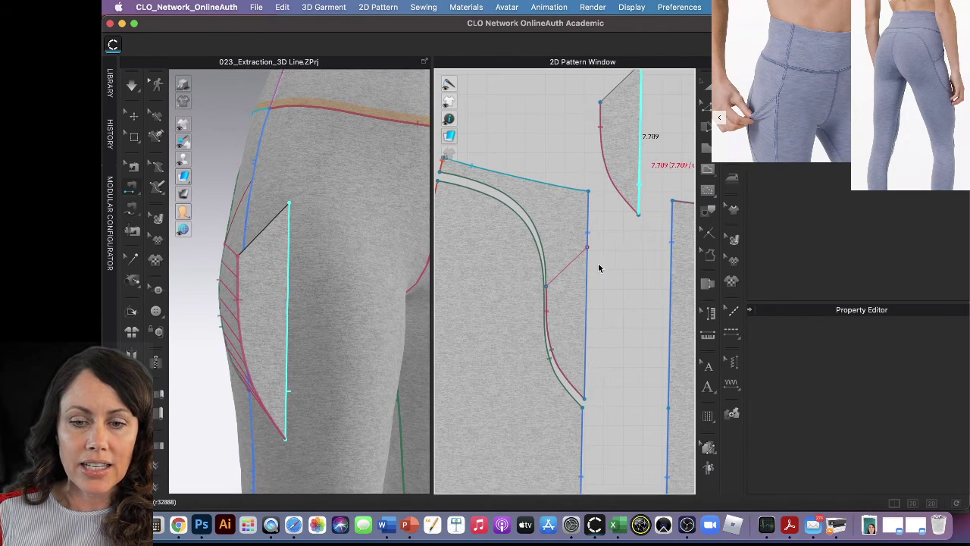
pyautogui.click(586, 345)
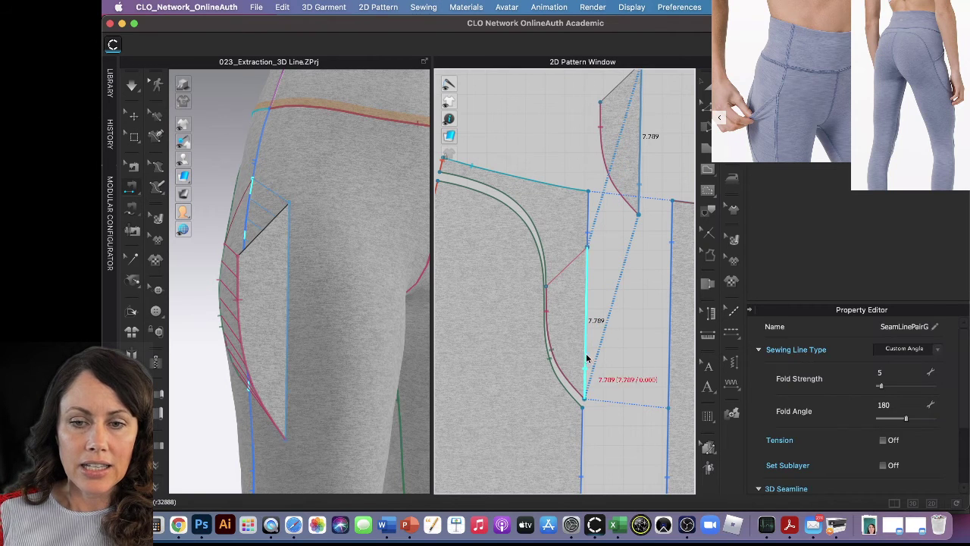
pyautogui.moveTo(335, 340)
pyautogui.mouseDown(button='right')
pyautogui.moveTo(385, 325)
pyautogui.moveTo(369, 338)
pyautogui.moveTo(339, 339)
pyautogui.mouseUp(button='right')
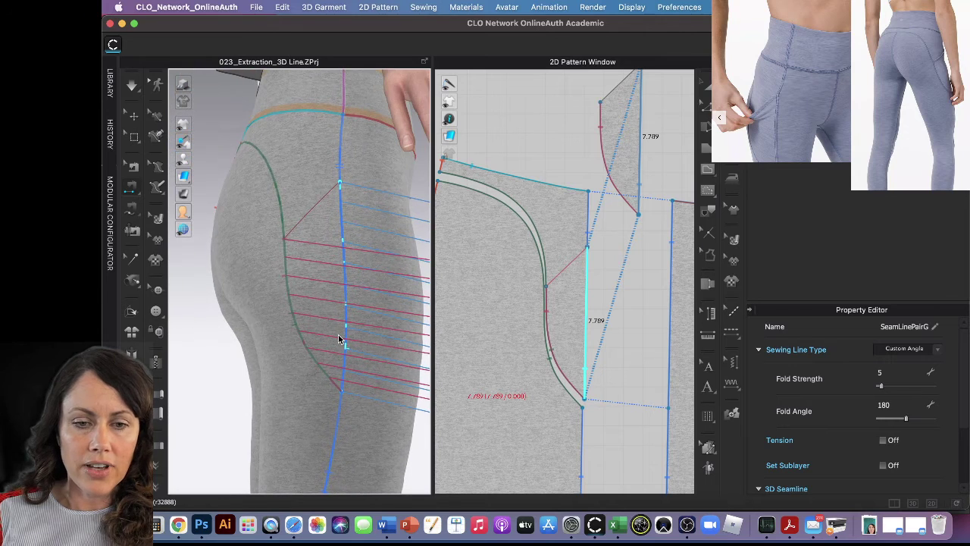
pyautogui.scroll(-2, 345, 344)
pyautogui.scroll(-2, 351, 342)
pyautogui.scroll(-2, 350, 344)
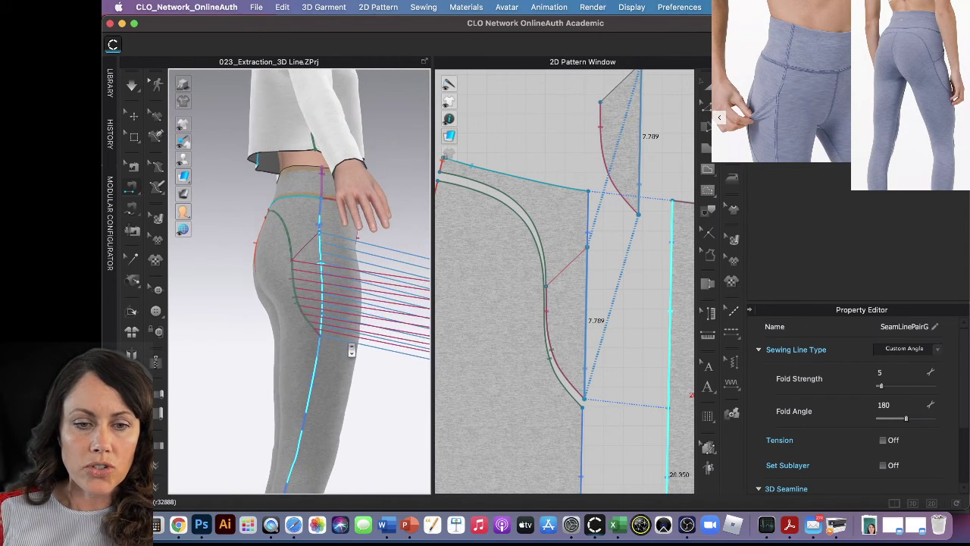
pyautogui.scroll(-2, 350, 348)
pyautogui.scroll(-2, 350, 350)
pyautogui.scroll(-2, 344, 344)
pyautogui.moveTo(337, 337)
pyautogui.mouseDown(button='right')
pyautogui.moveTo(307, 339)
pyautogui.moveTo(318, 341)
pyautogui.mouseUp(button='right')
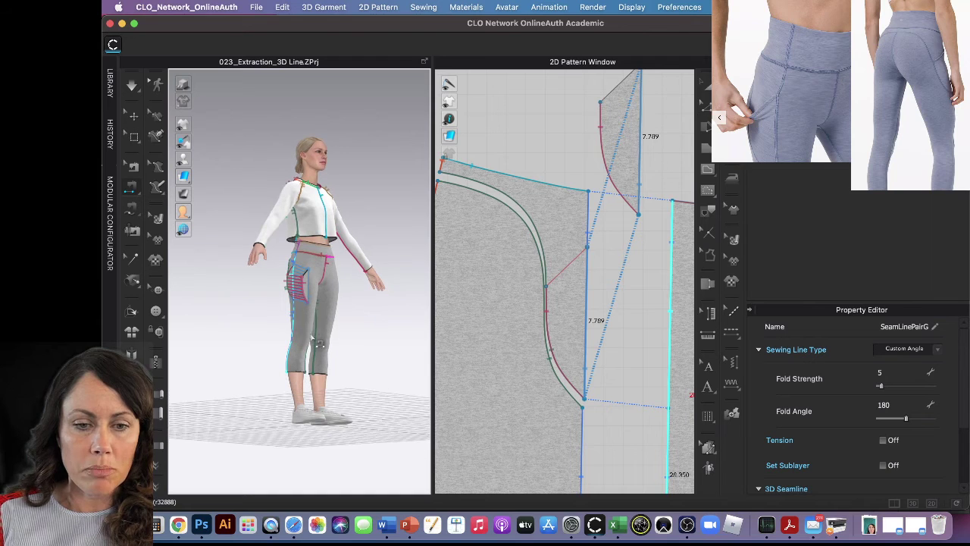
# Hide the pocket piece in the 3D view and orbit to the avatar's back.
pyautogui.click(133, 116)
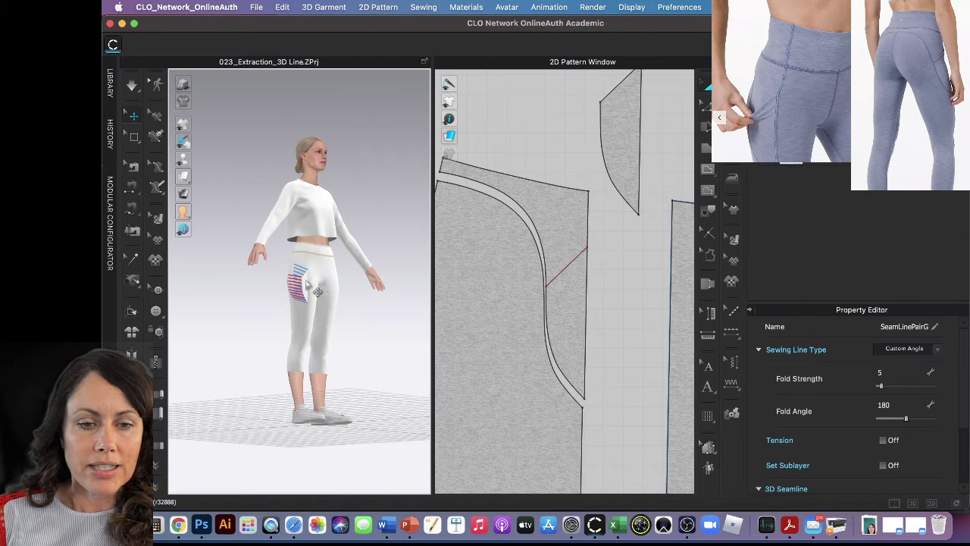
pyautogui.click(312, 292)
pyautogui.rightClick(303, 284)
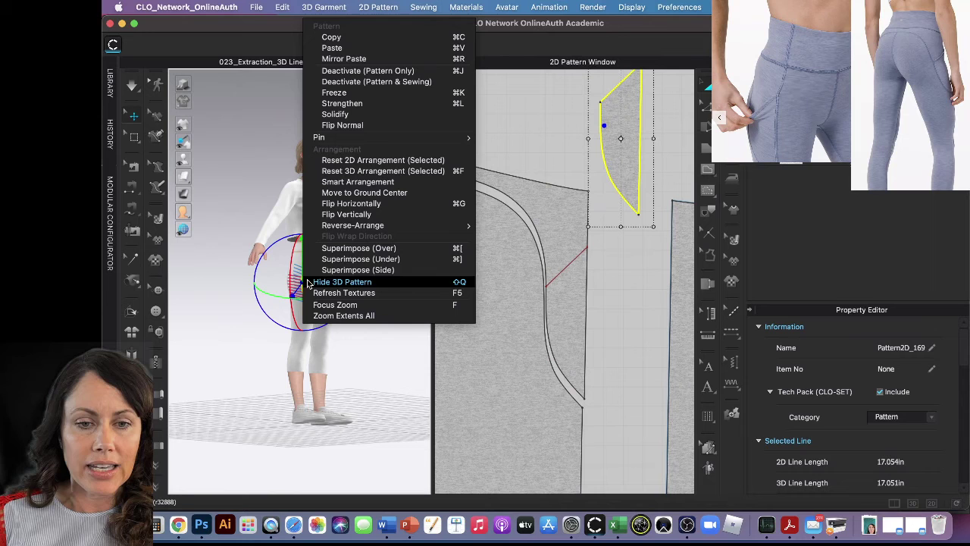
pyautogui.click(352, 248)
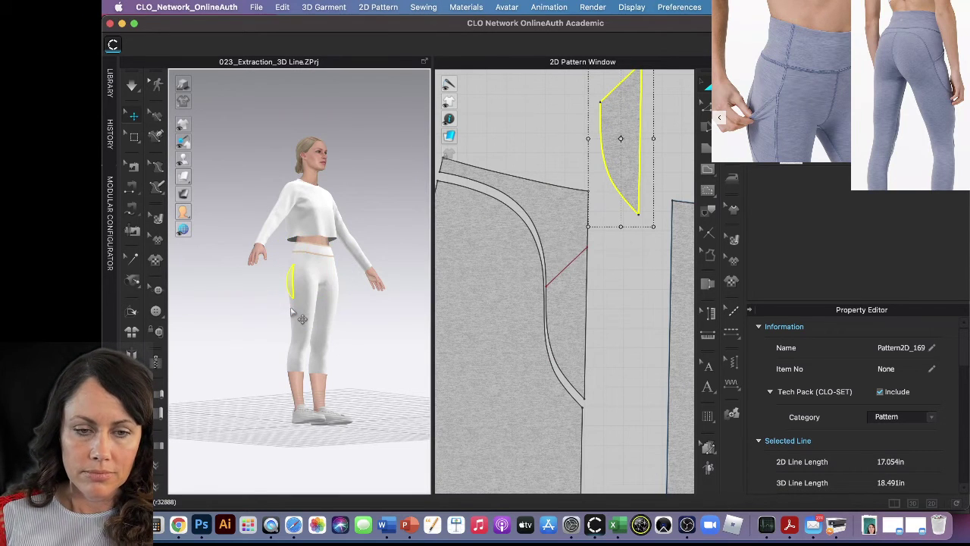
pyautogui.moveTo(291, 307); pyautogui.dragTo(352, 314, button='right')
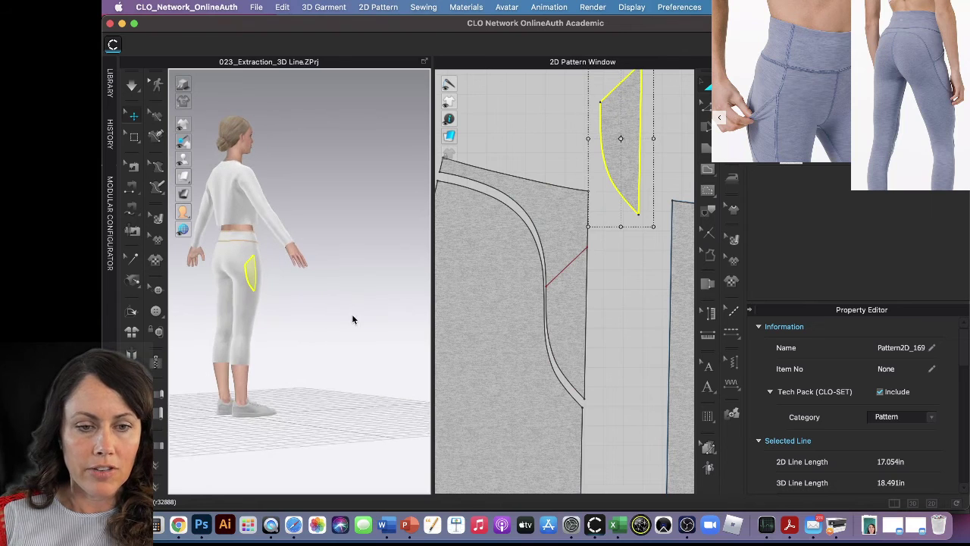
# Set the 3D garment display to Texture and deselect the pocket.
pyautogui.click(132, 88)
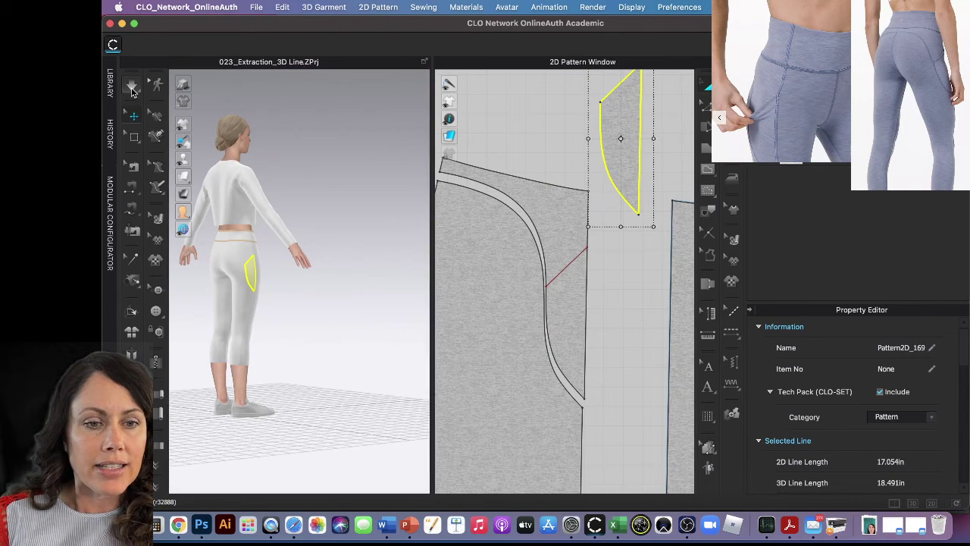
pyautogui.click(183, 176)
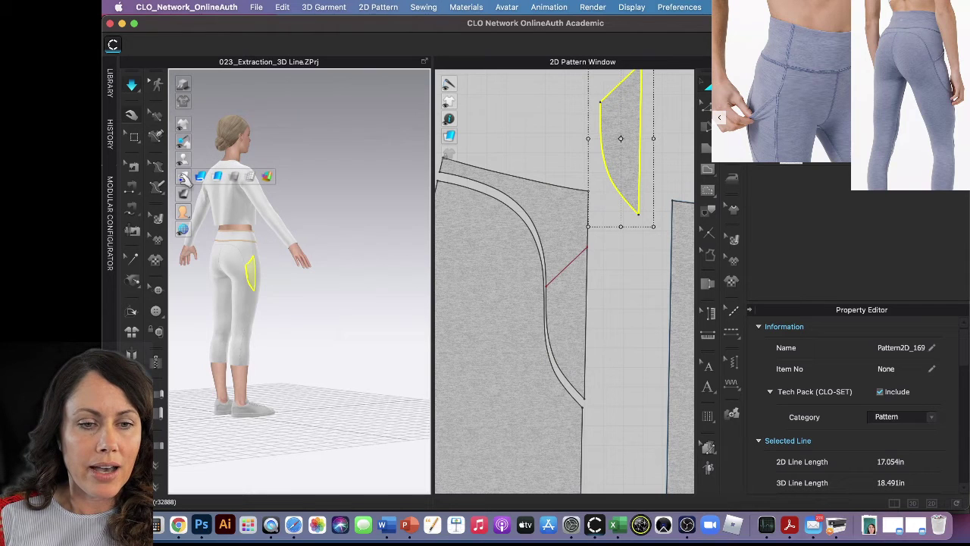
pyautogui.click(200, 176)
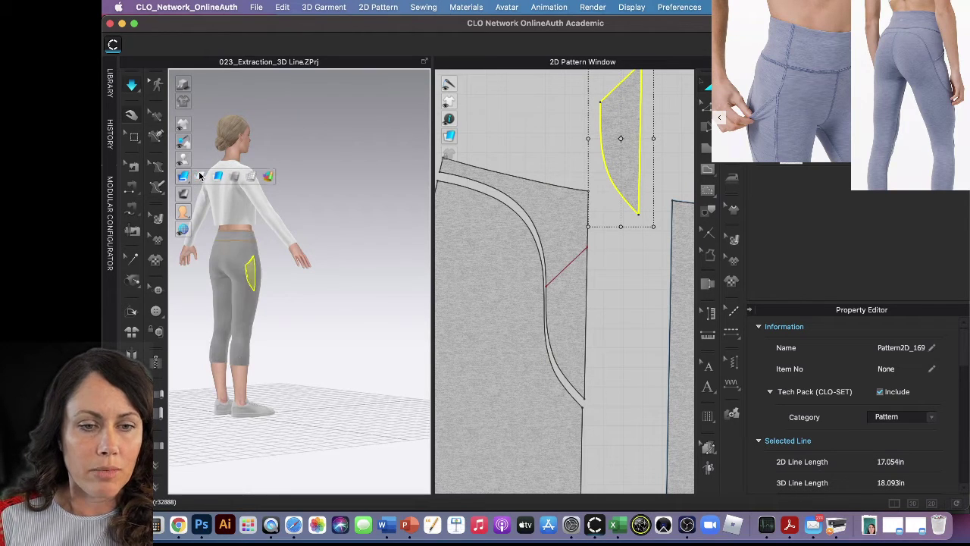
pyautogui.click(290, 299)
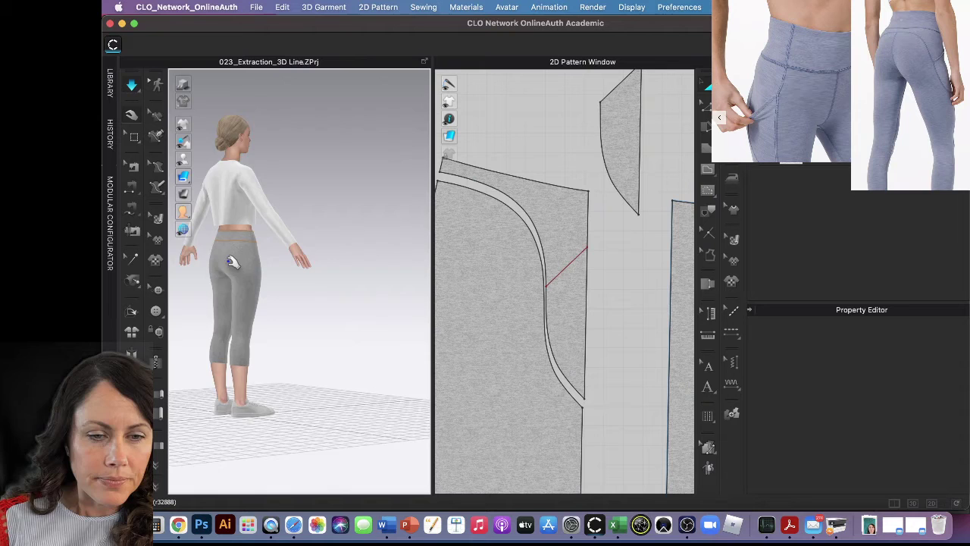
pyautogui.scroll(3, 233, 261)
pyautogui.moveTo(245, 270)
pyautogui.mouseDown(button='right')
pyautogui.moveTo(378, 280)
pyautogui.moveTo(360, 258)
pyautogui.moveTo(335, 280)
pyautogui.moveTo(365, 283)
pyautogui.mouseUp(button='right')
pyautogui.scroll(3, 360, 258)
pyautogui.scroll(3, 368, 270)
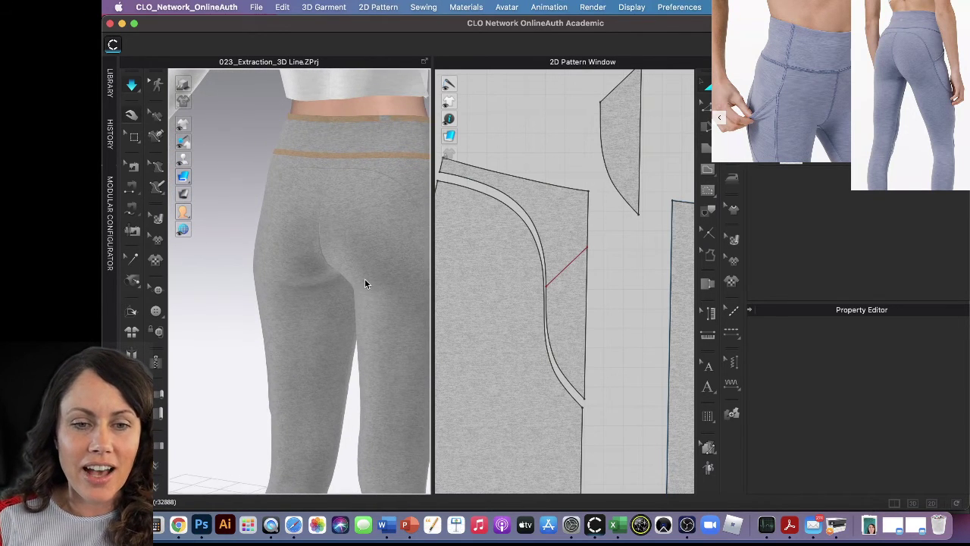
pyautogui.moveTo(376, 210); pyautogui.dragTo(342, 214, button='right')
pyautogui.scroll(1, 342, 214)
pyautogui.scroll(1, 347, 151)
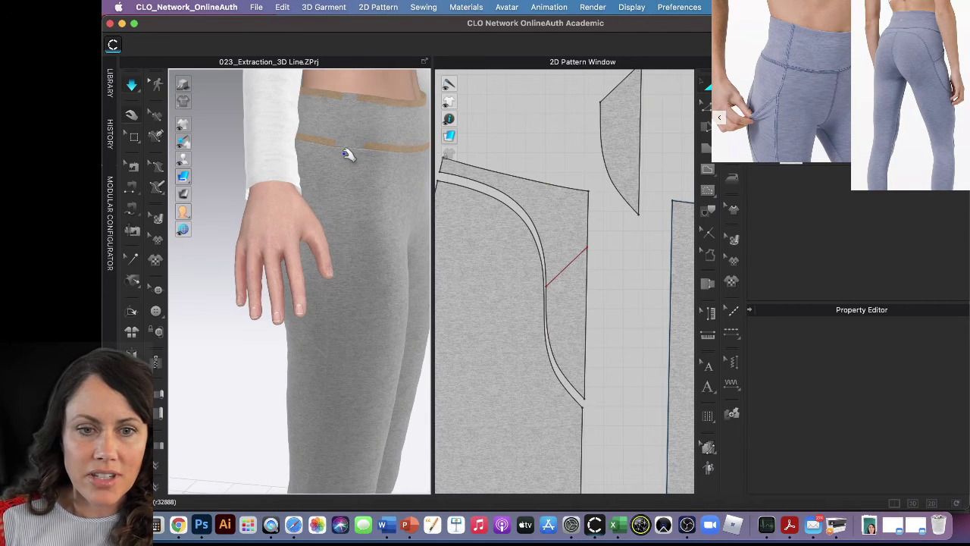
pyautogui.scroll(1, 346, 151)
pyautogui.moveTo(372, 130); pyautogui.dragTo(364, 234, button='right')
pyautogui.scroll(1, 360, 221)
pyautogui.scroll(1, 357, 217)
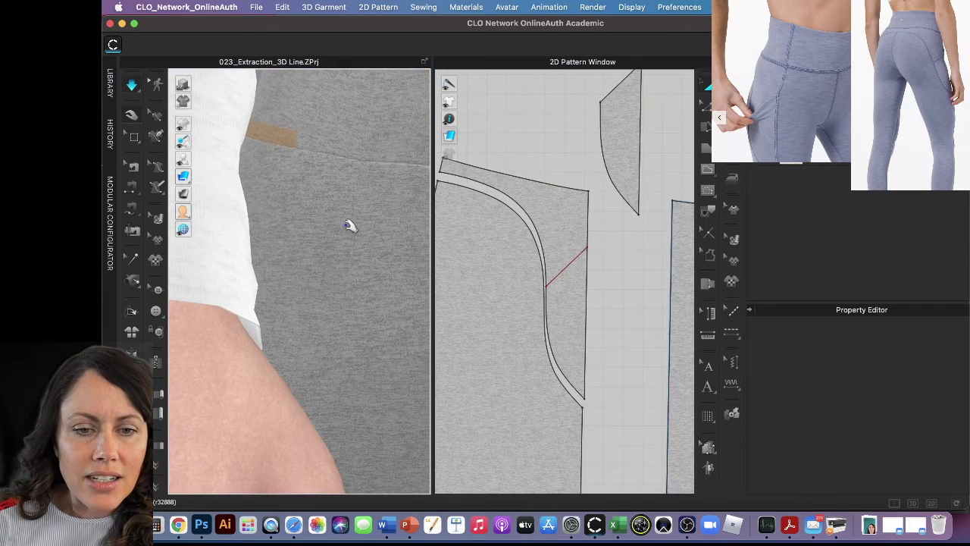
pyautogui.press('2')
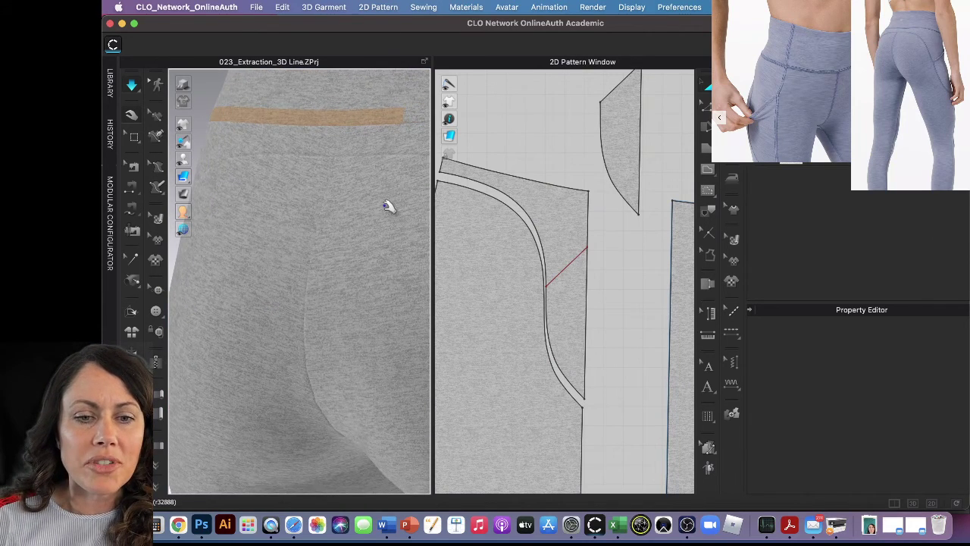
pyautogui.scroll(-1, 386, 206)
pyautogui.scroll(-1, 386, 206)
pyautogui.scroll(-1, 387, 214)
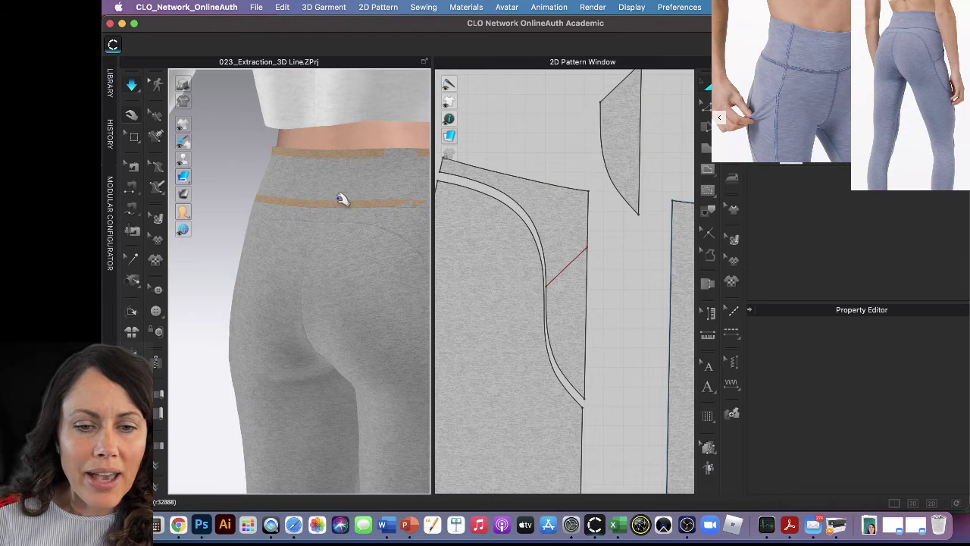
pyautogui.click(635, 215)
pyautogui.moveTo(619, 228); pyautogui.dragTo(498, 205, button='right')
pyautogui.click(611, 175)
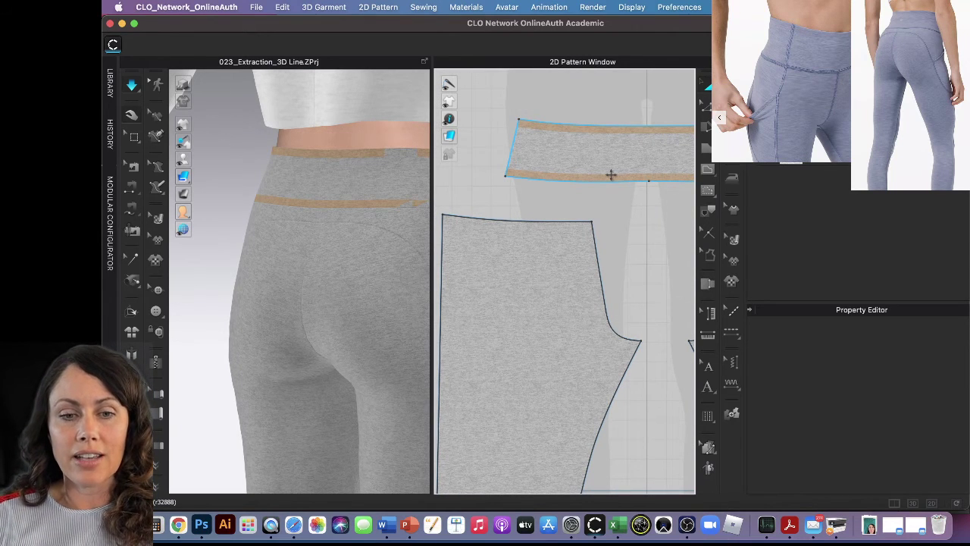
# Deselect the waistband and pick its 7.4-inch lower edge with Edit Pattern.
pyautogui.click(604, 189)
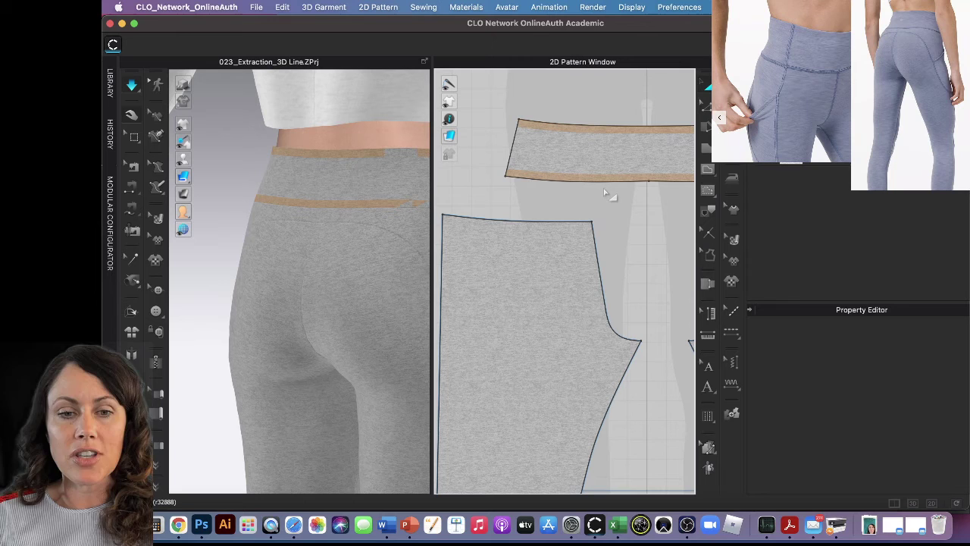
pyautogui.scroll(-2, 604, 187)
pyautogui.scroll(-2, 613, 199)
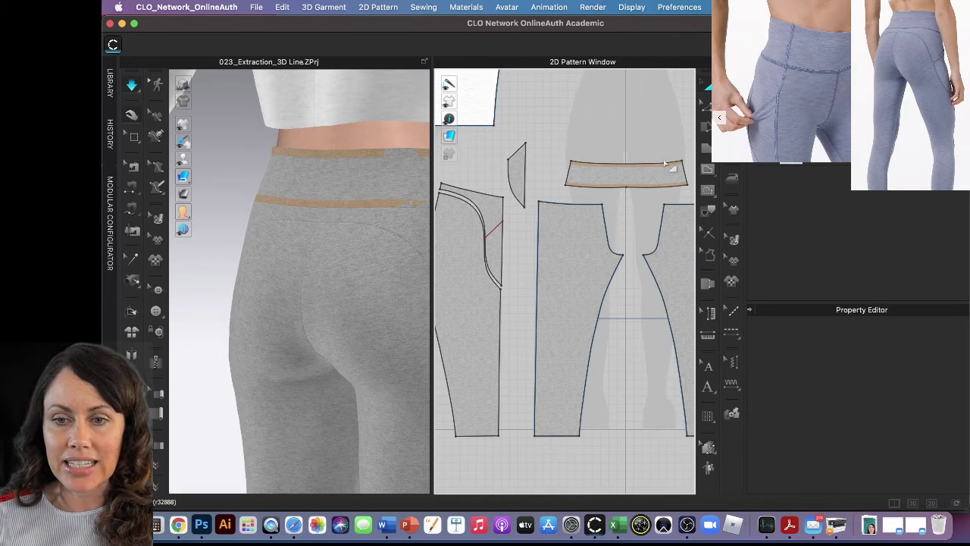
pyautogui.click(707, 106)
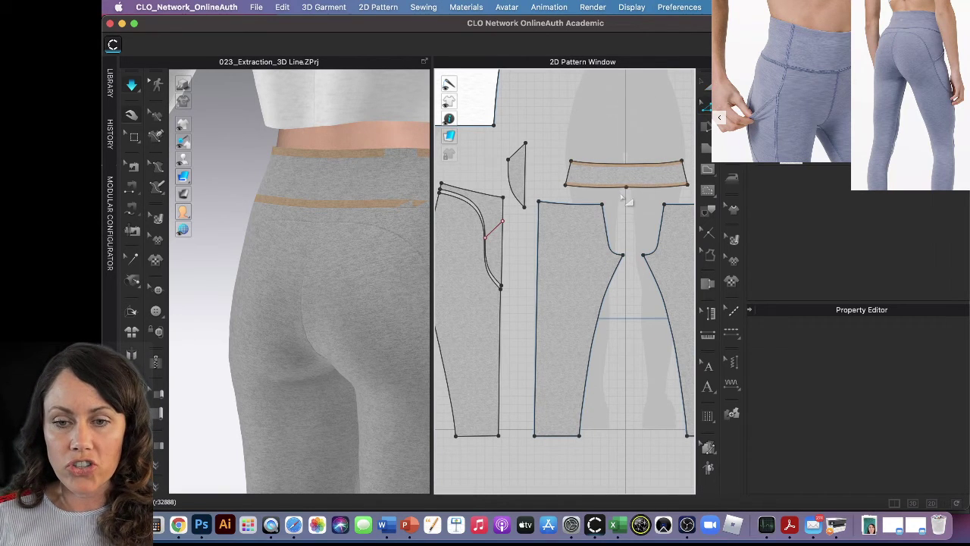
pyautogui.click(632, 186)
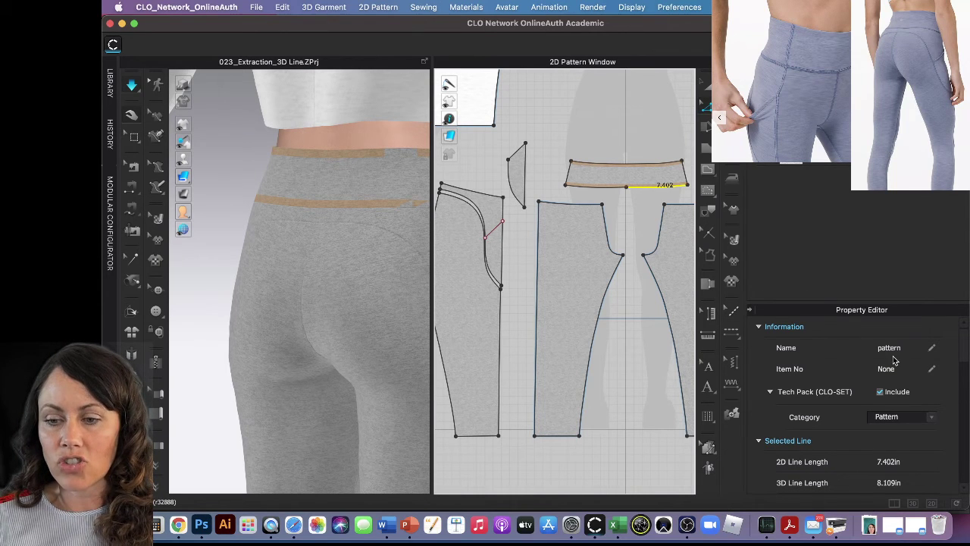
pyautogui.scroll(-3, 893, 381)
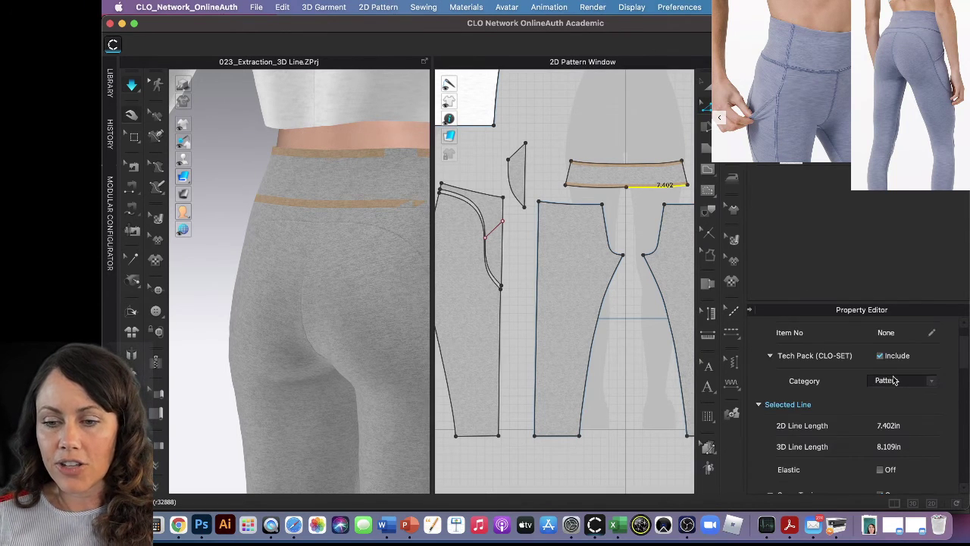
pyautogui.scroll(-2, 892, 381)
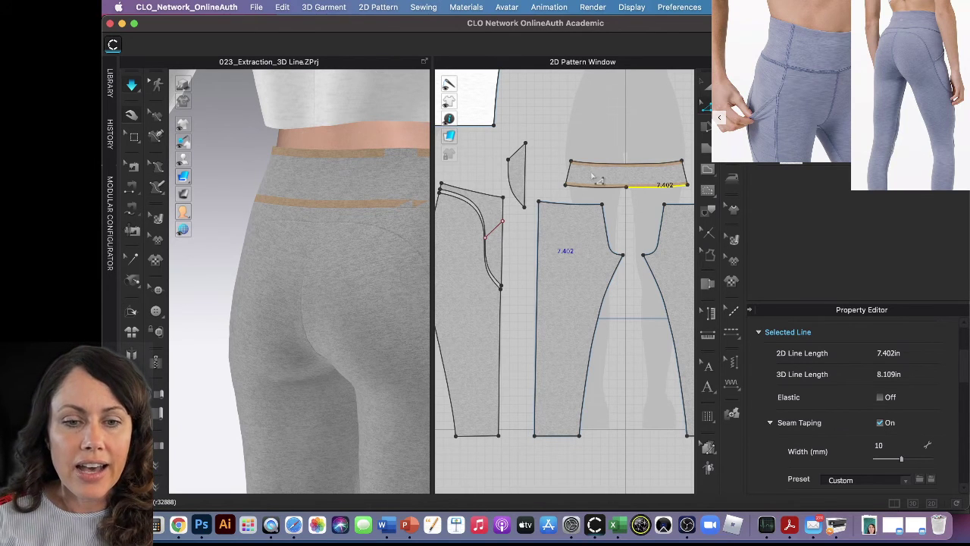
# Switch to the Seam Taping tool and look through the puckering options.
pyautogui.click(491, 272)
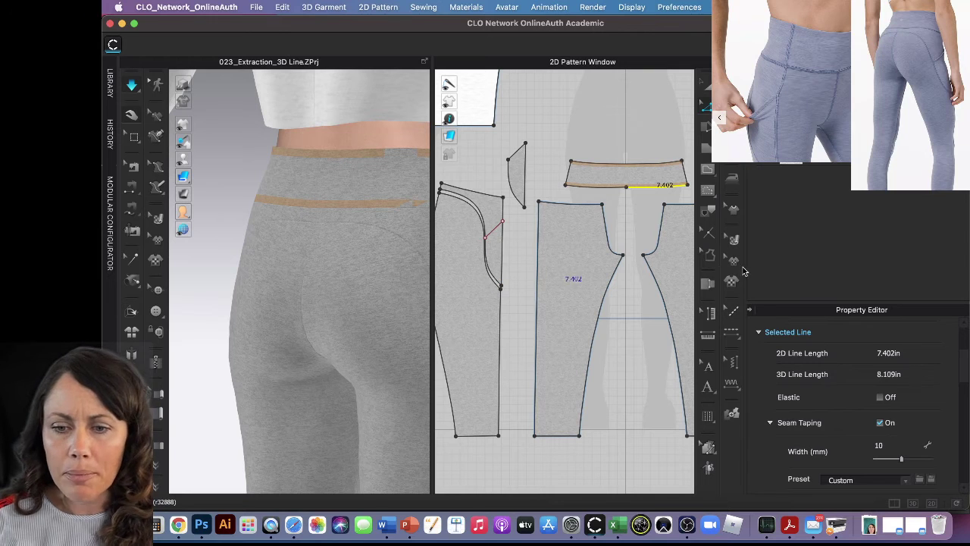
pyautogui.click(732, 332)
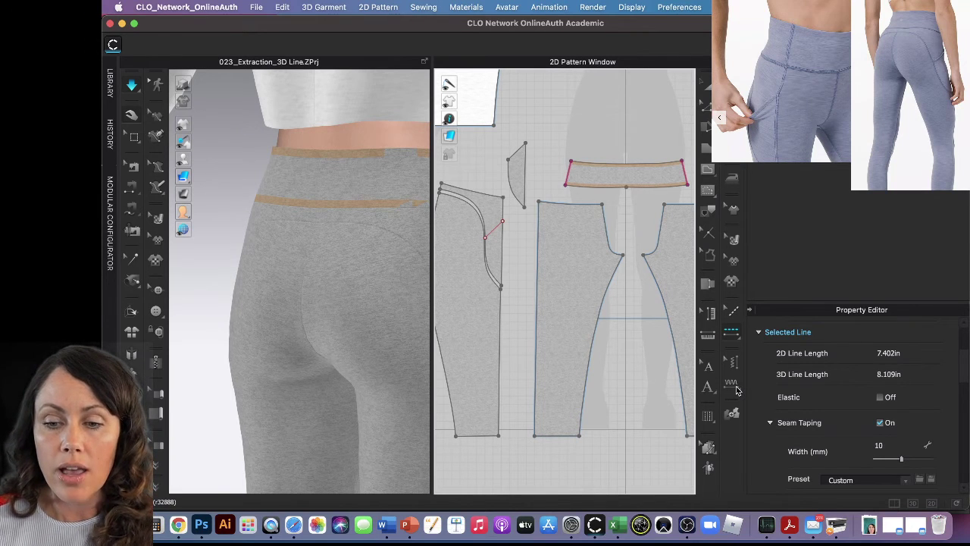
pyautogui.click(735, 389)
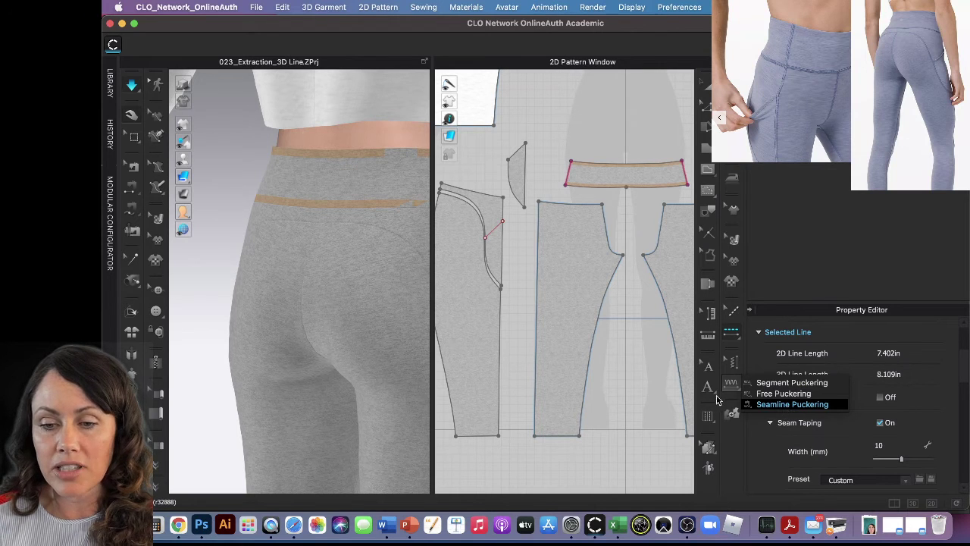
pyautogui.click(792, 404)
# Apply a Seamline Topstitch along the curved back yoke seam, top to bottom.
pyautogui.click(732, 330)
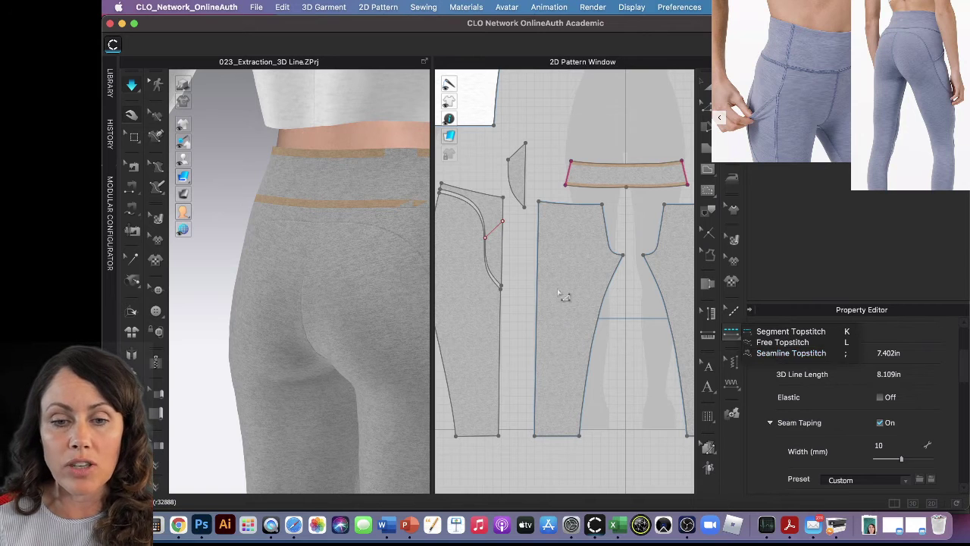
pyautogui.click(788, 353)
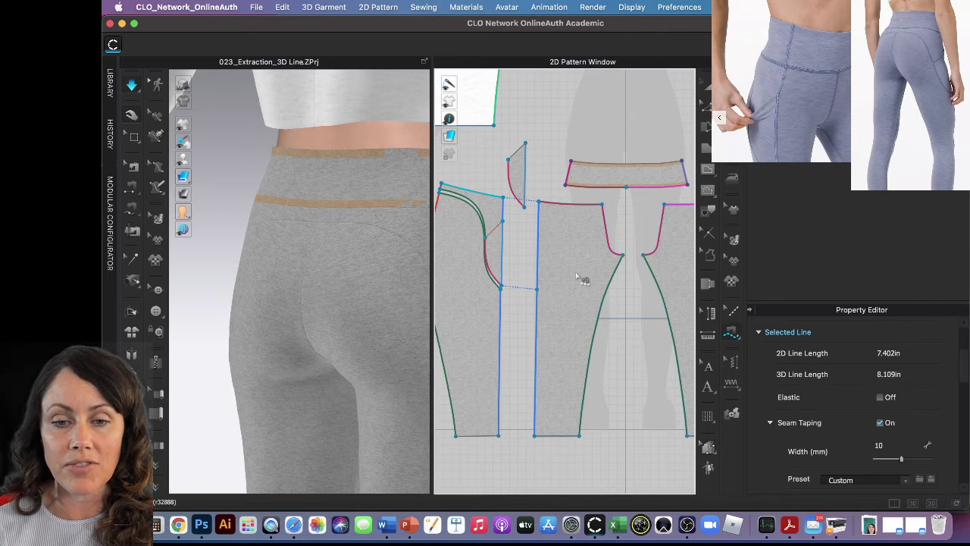
pyautogui.click(477, 203)
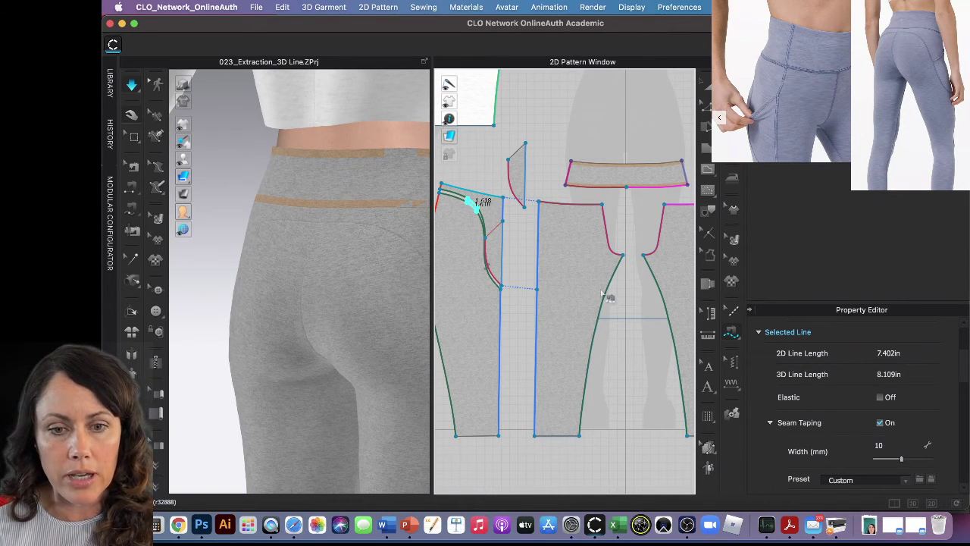
pyautogui.click(477, 203)
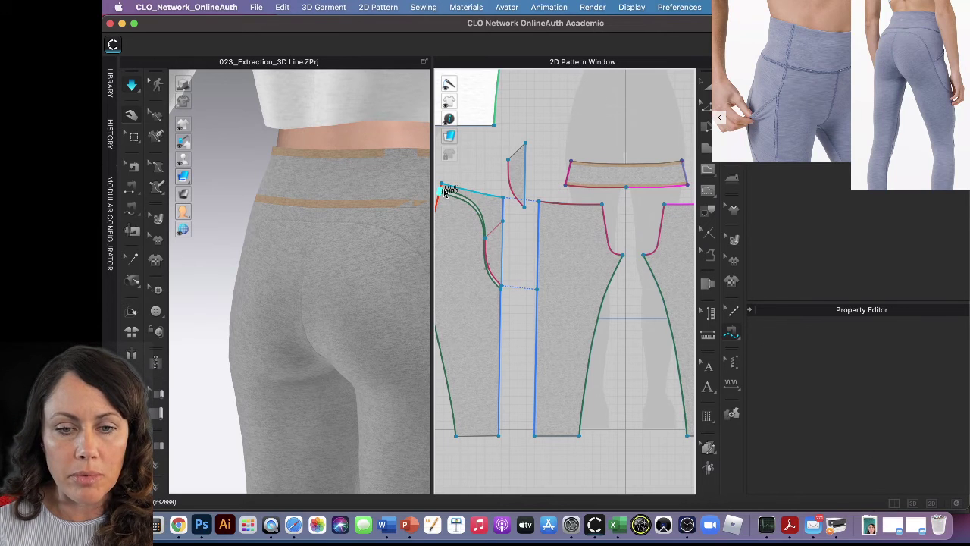
pyautogui.click(510, 285)
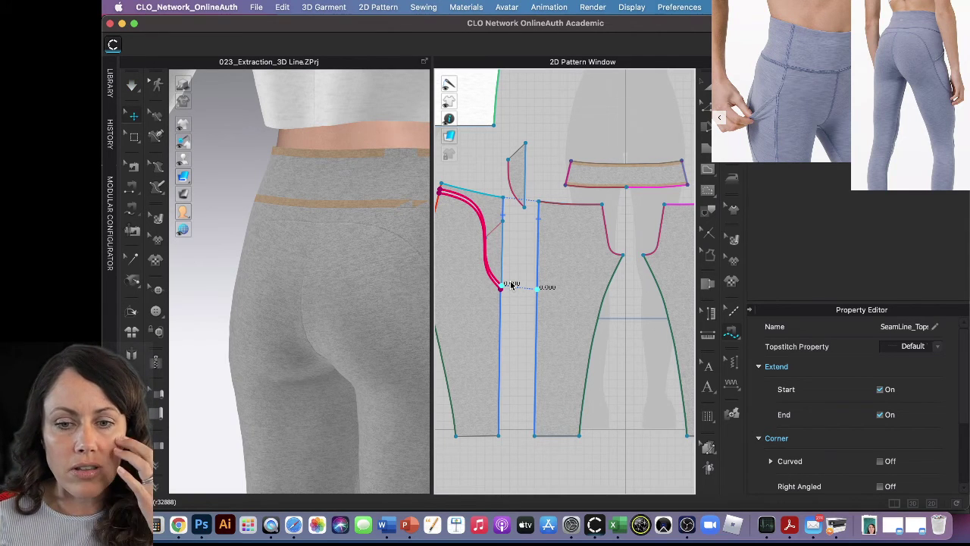
pyautogui.scroll(-2, 513, 283)
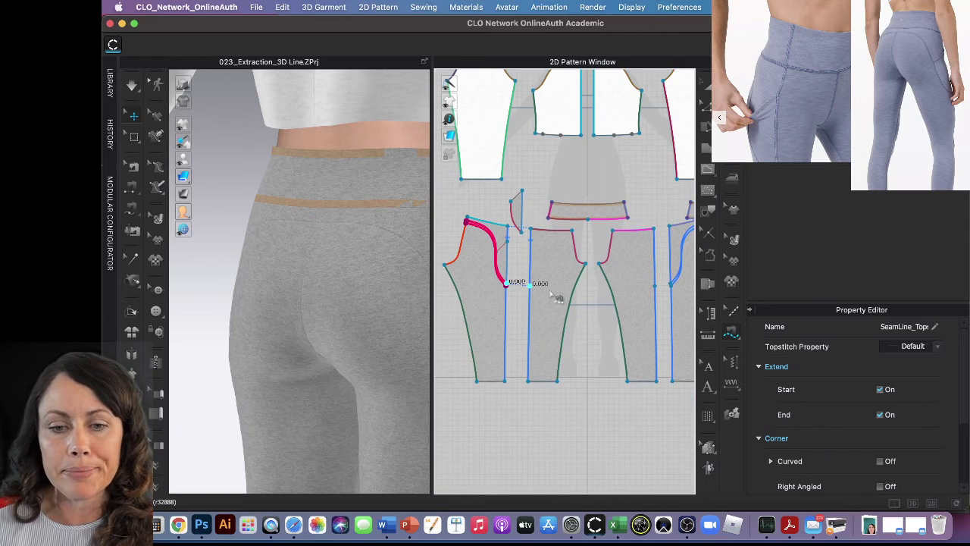
# Turn on simulation and orbit around the back waistband and seat.
pyautogui.moveTo(284, 290)
pyautogui.mouseDown(button='right')
pyautogui.moveTo(372, 298)
pyautogui.moveTo(336, 303)
pyautogui.moveTo(363, 232)
pyautogui.mouseUp(button='right')
pyautogui.scroll(3, 364, 232)
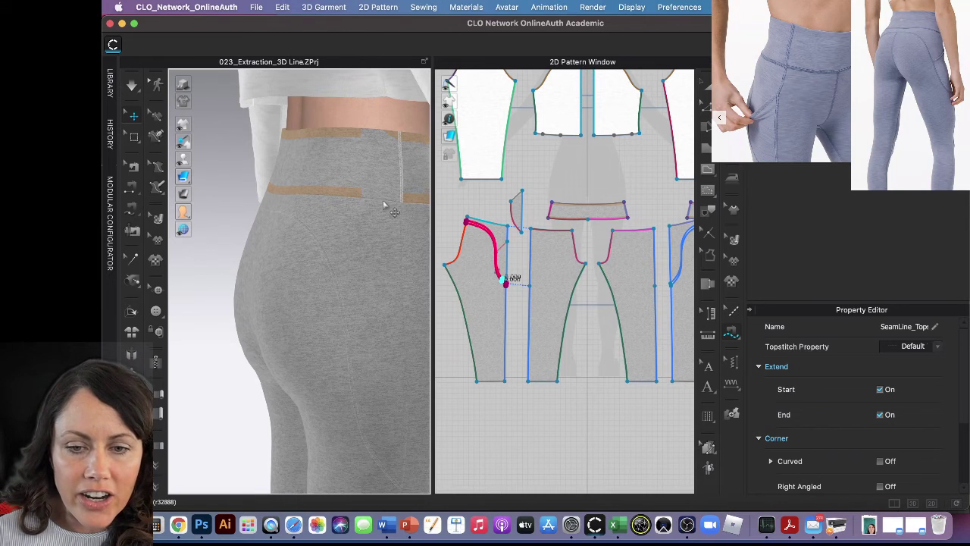
pyautogui.click(133, 91)
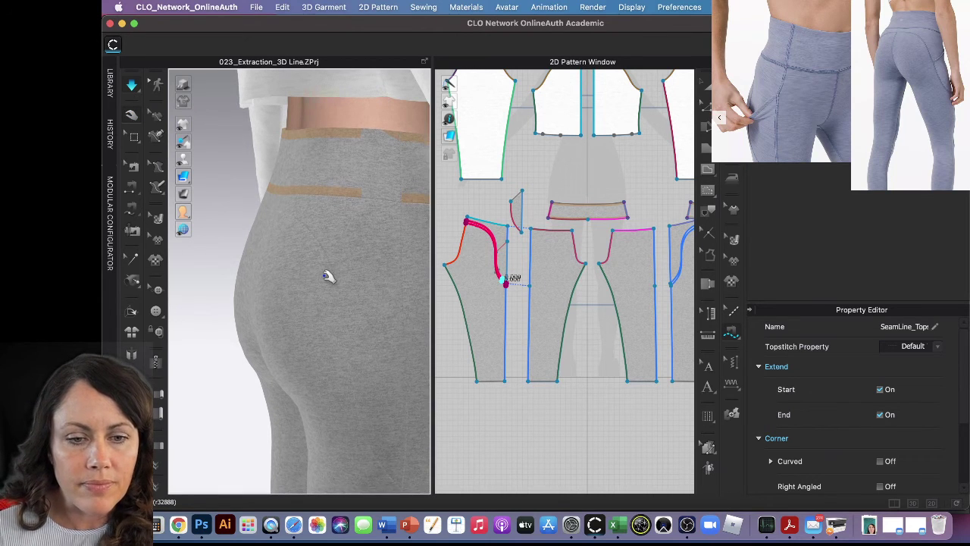
pyautogui.scroll(2, 328, 276)
pyautogui.scroll(3, 328, 275)
pyautogui.scroll(3, 329, 276)
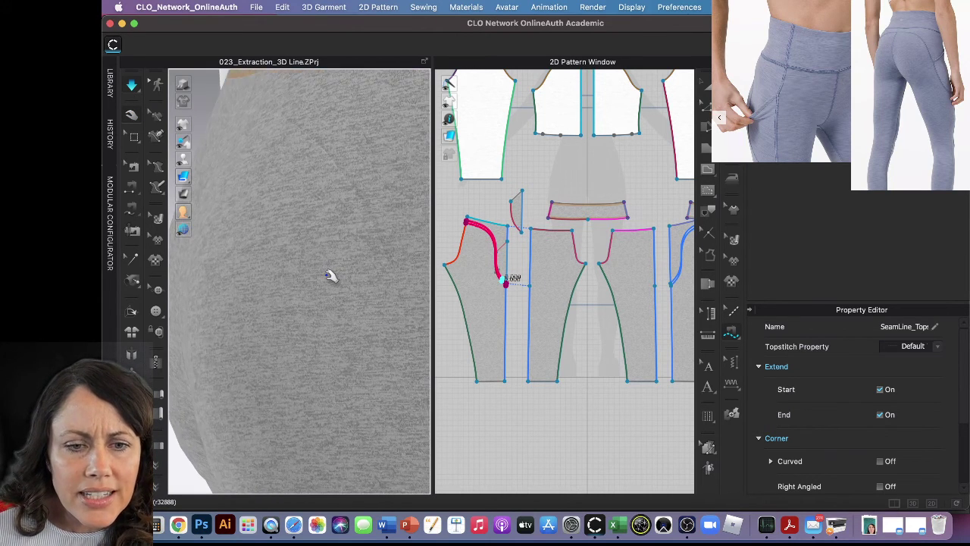
pyautogui.scroll(3, 330, 278)
pyautogui.scroll(-3, 330, 277)
pyautogui.scroll(-2, 329, 276)
pyautogui.scroll(-2, 329, 276)
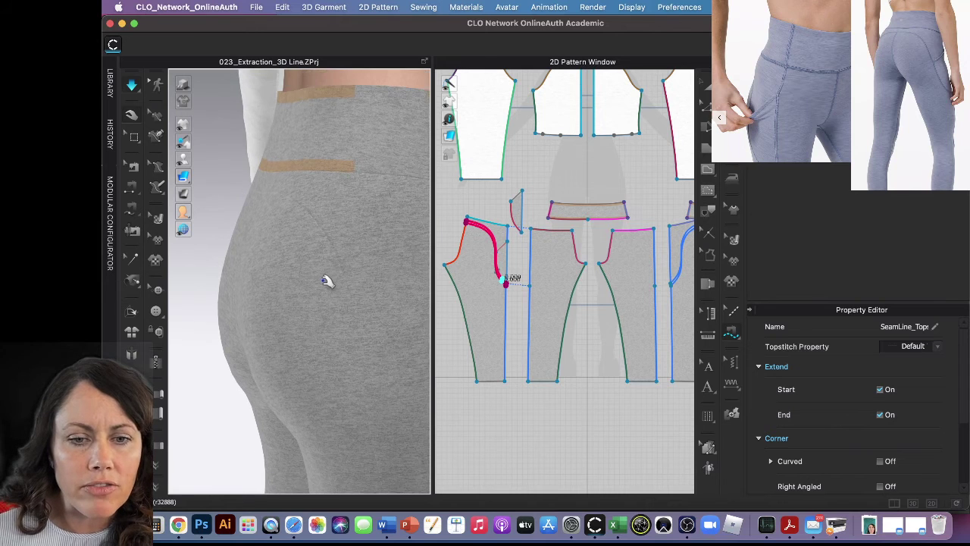
pyautogui.moveTo(287, 288); pyautogui.dragTo(368, 275, button='right')
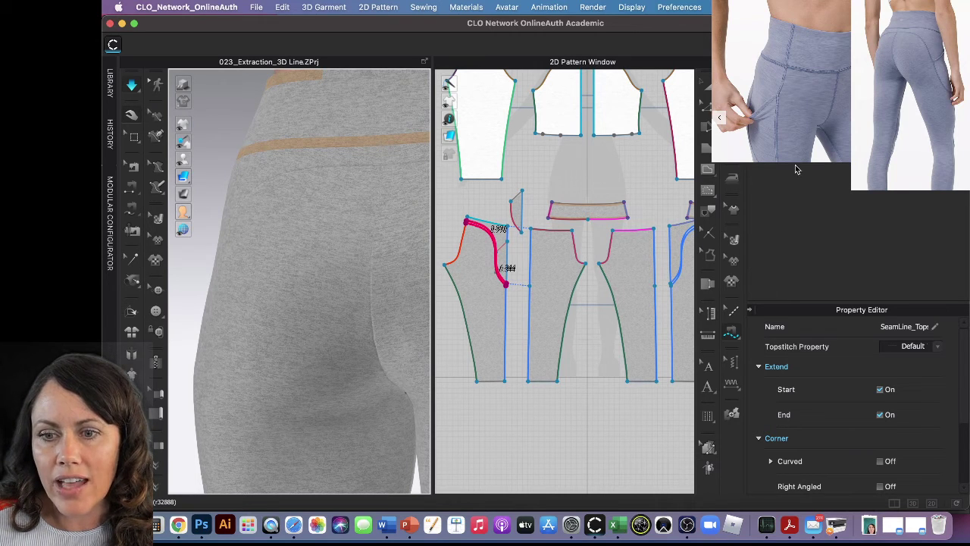
# Select the curved yoke topstitch with Edit Topstitch to show its Overlock Seam settings.
pyautogui.click(732, 311)
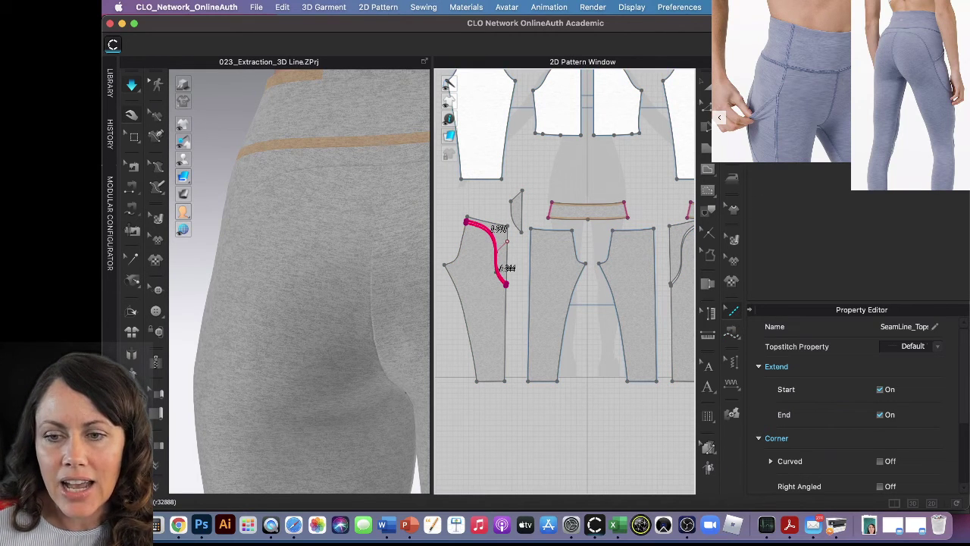
pyautogui.click(493, 241)
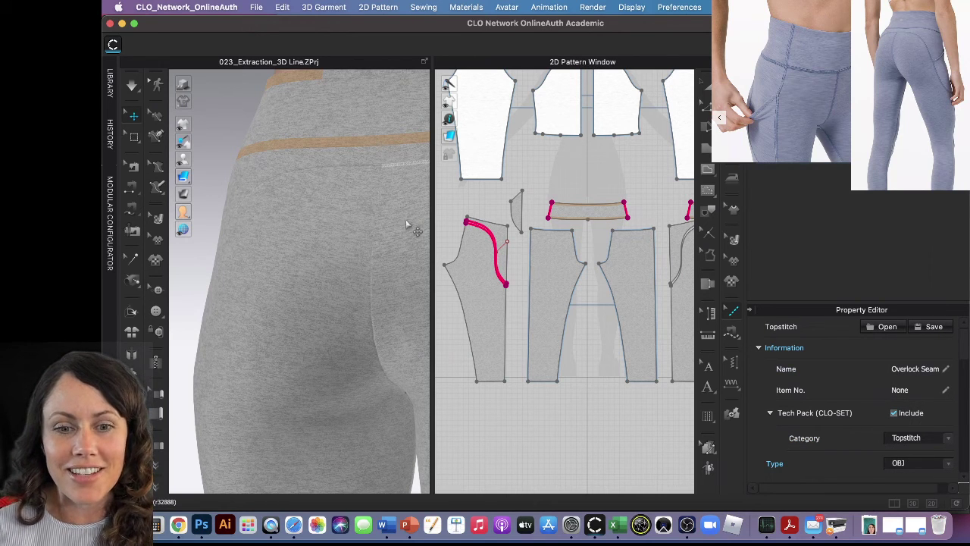
pyautogui.moveTo(414, 220); pyautogui.dragTo(240, 242, button='right')
pyautogui.moveTo(346, 331)
pyautogui.mouseDown(button='right')
pyautogui.moveTo(304, 326)
pyautogui.moveTo(335, 341)
pyautogui.mouseUp(button='right')
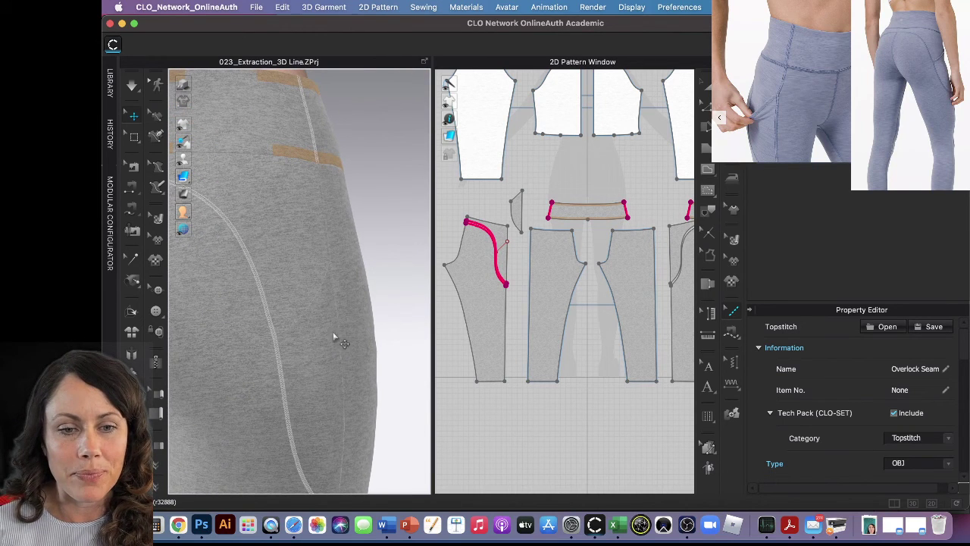
pyautogui.scroll(-2, 350, 325)
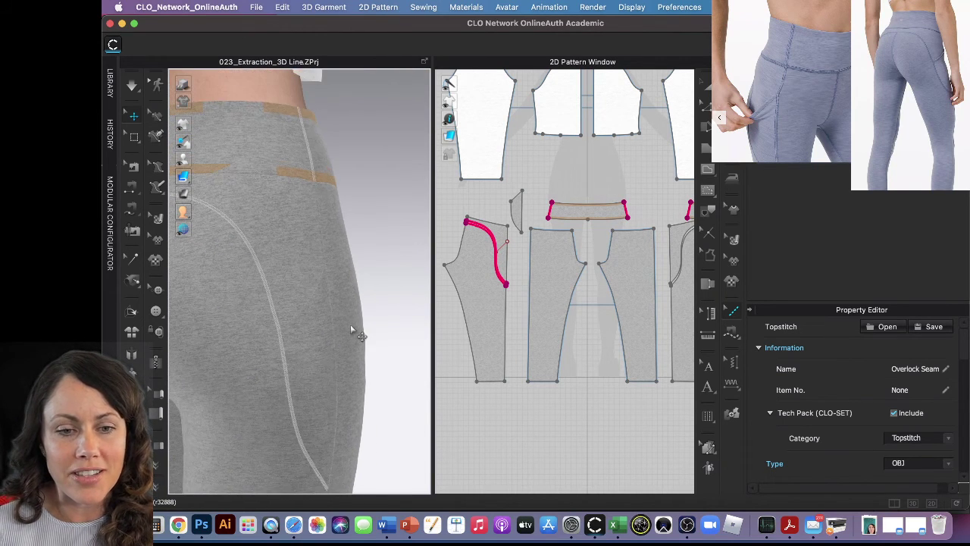
pyautogui.scroll(-3, 353, 328)
pyautogui.scroll(-1, 352, 330)
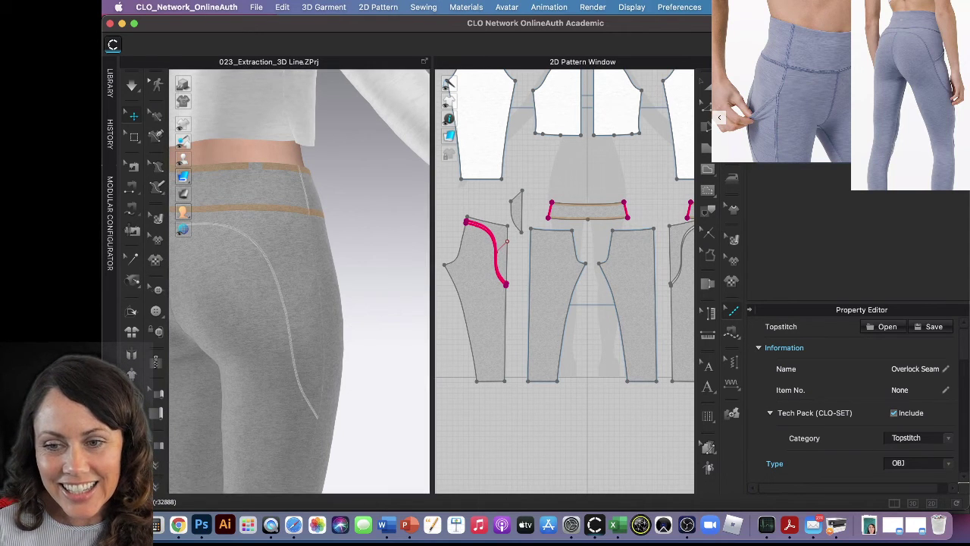
# Add Seamline Topstitch overlock along the upper and lower side seam segments, hem to yoke.
pyautogui.click(737, 335)
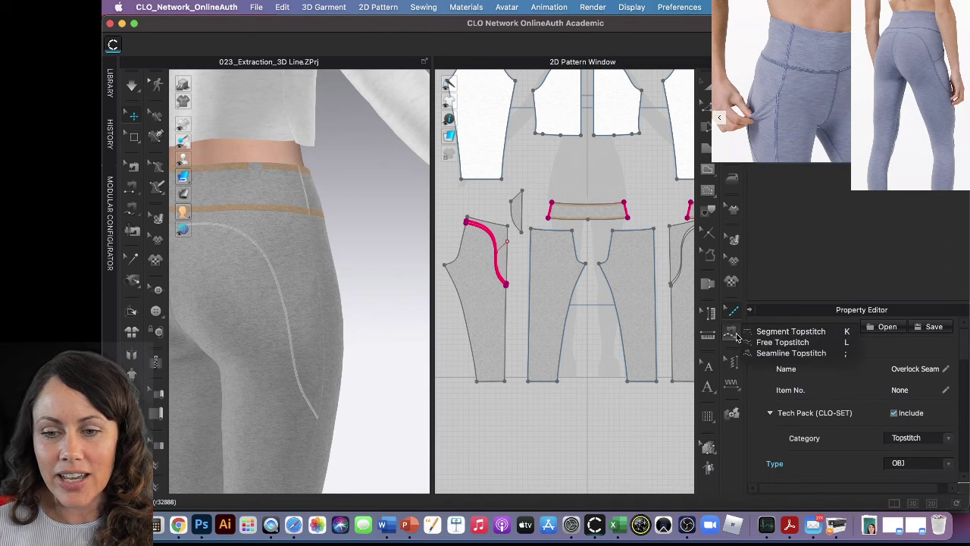
pyautogui.click(773, 356)
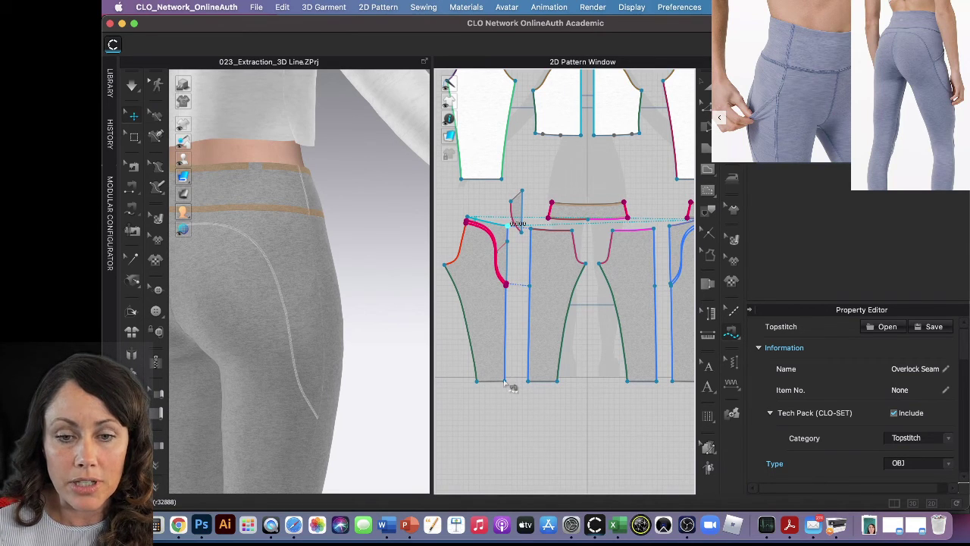
pyautogui.click(507, 338)
pyautogui.scroll(-2, 508, 338)
pyautogui.scroll(5, 509, 337)
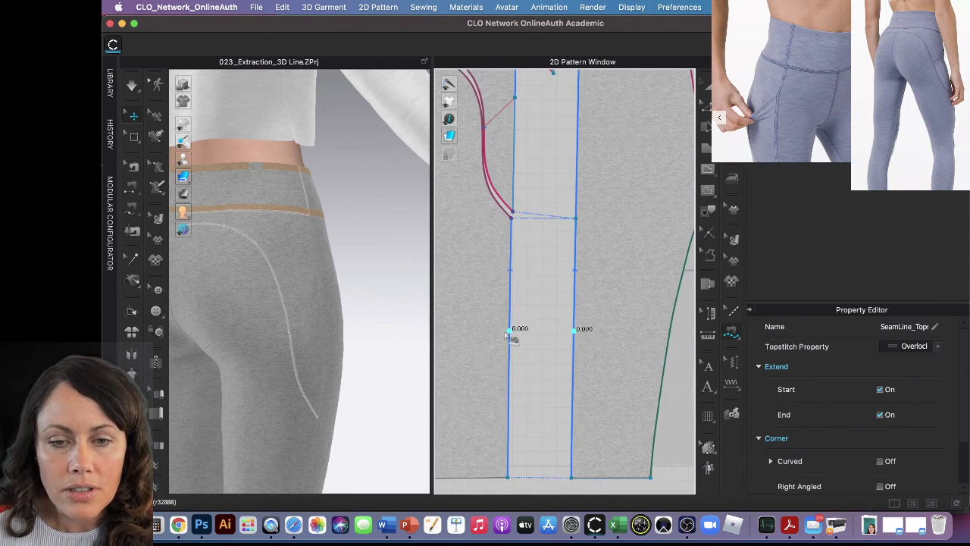
pyautogui.scroll(-1, 509, 337)
pyautogui.scroll(-2, 512, 304)
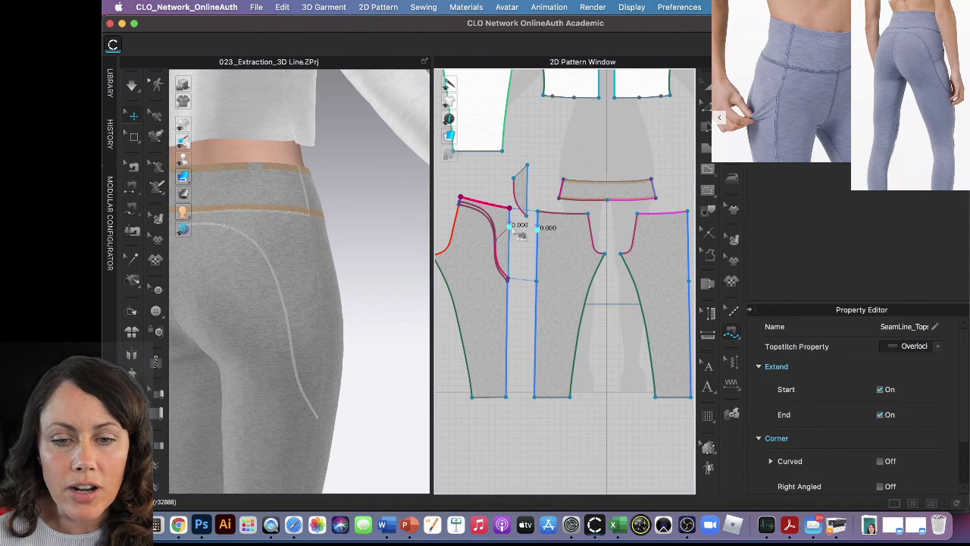
pyautogui.click(519, 282)
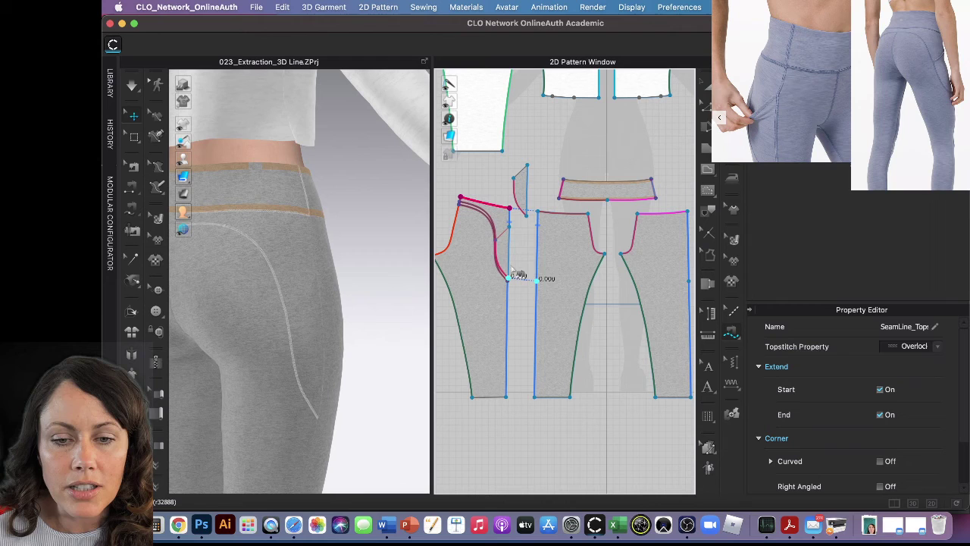
pyautogui.doubleClick(520, 216)
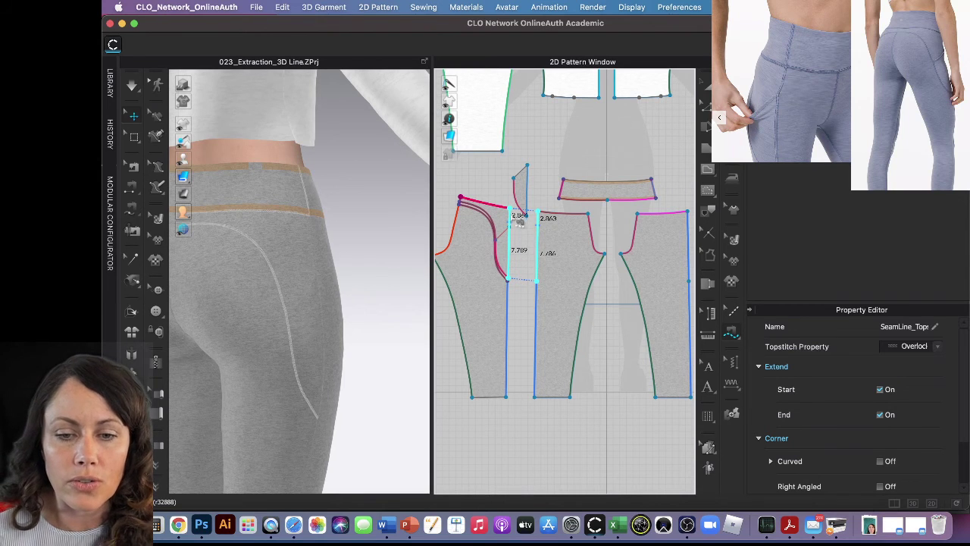
pyautogui.click(506, 397)
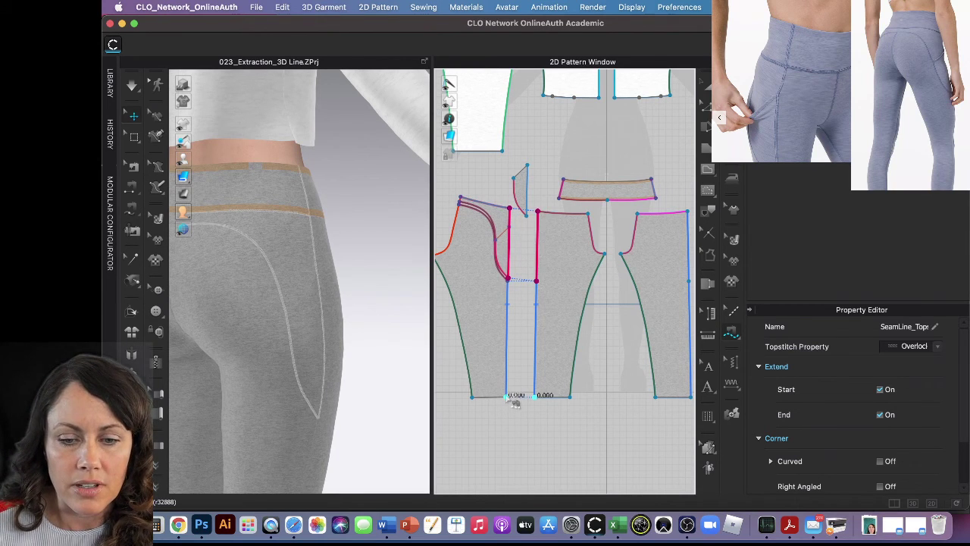
pyautogui.doubleClick(542, 306)
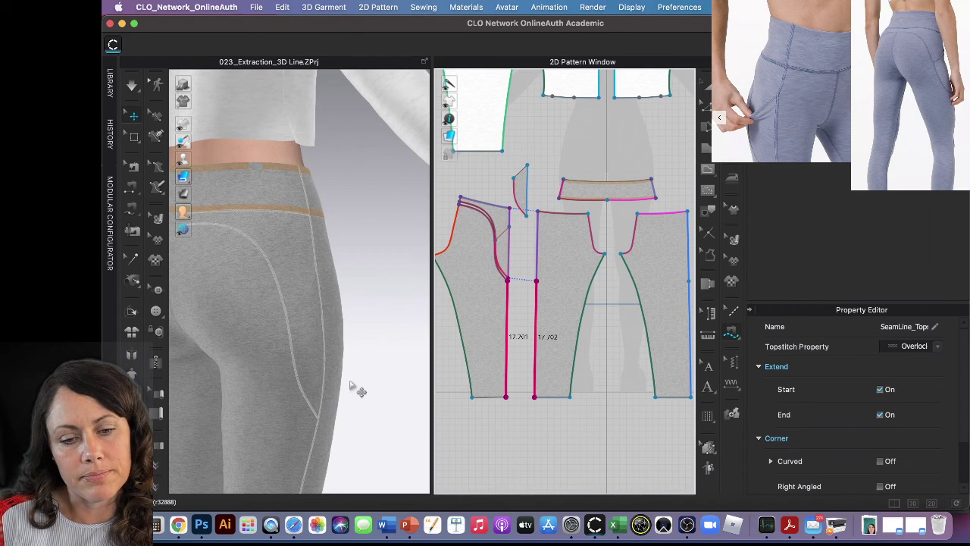
pyautogui.moveTo(288, 386); pyautogui.dragTo(270, 378, button='right')
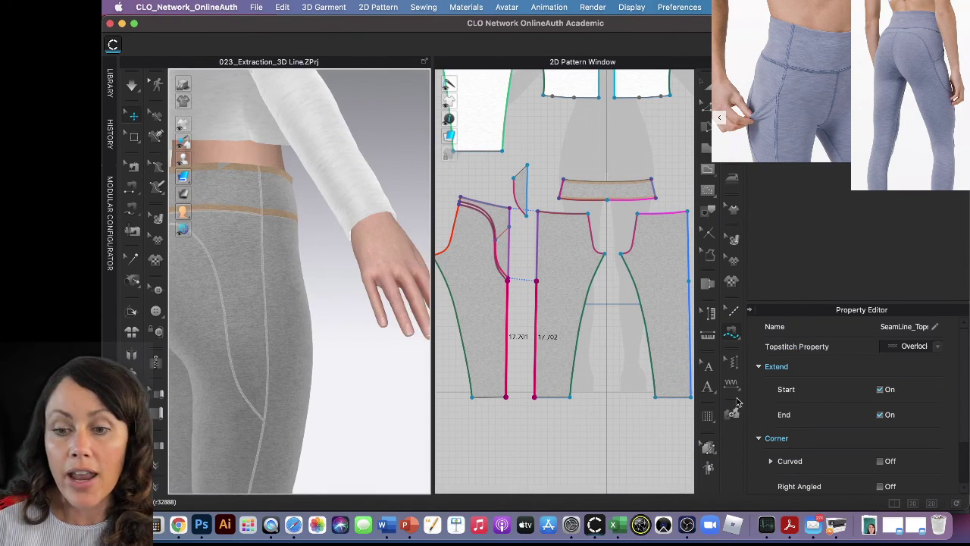
# Select every Overlock Seam topstitch and set its width to 0.25 inch.
pyautogui.click(879, 212)
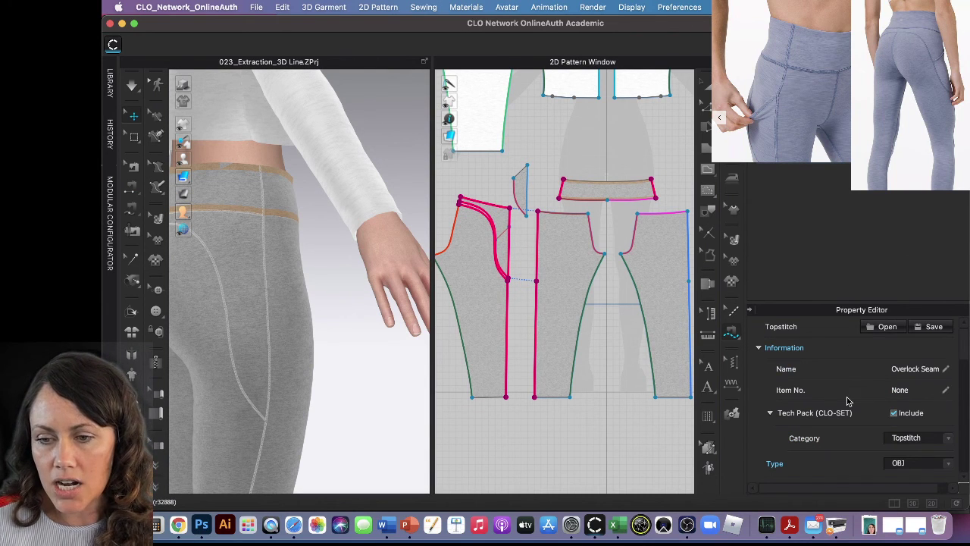
pyautogui.scroll(-1, 851, 409)
pyautogui.scroll(-2, 852, 407)
pyautogui.scroll(-1, 852, 407)
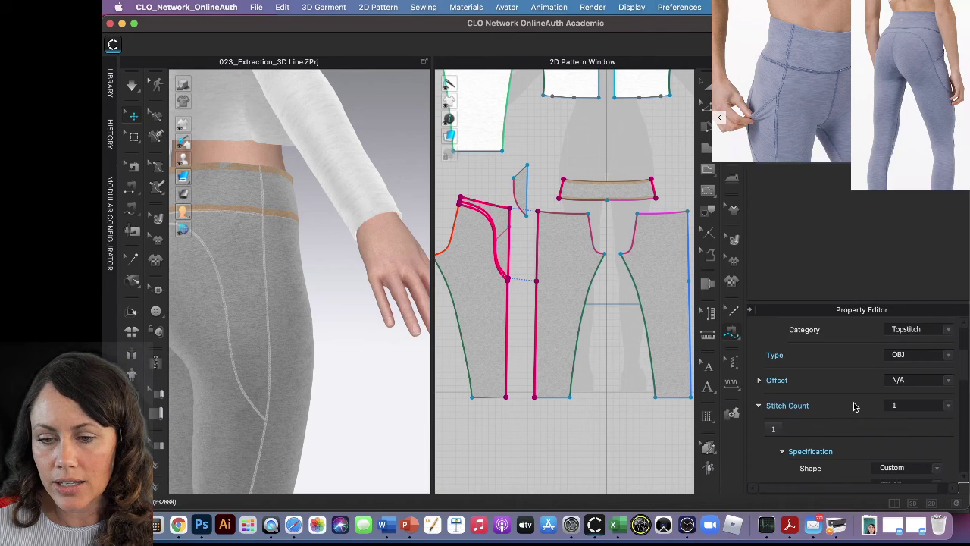
pyautogui.scroll(-1, 852, 406)
pyautogui.scroll(-1, 850, 406)
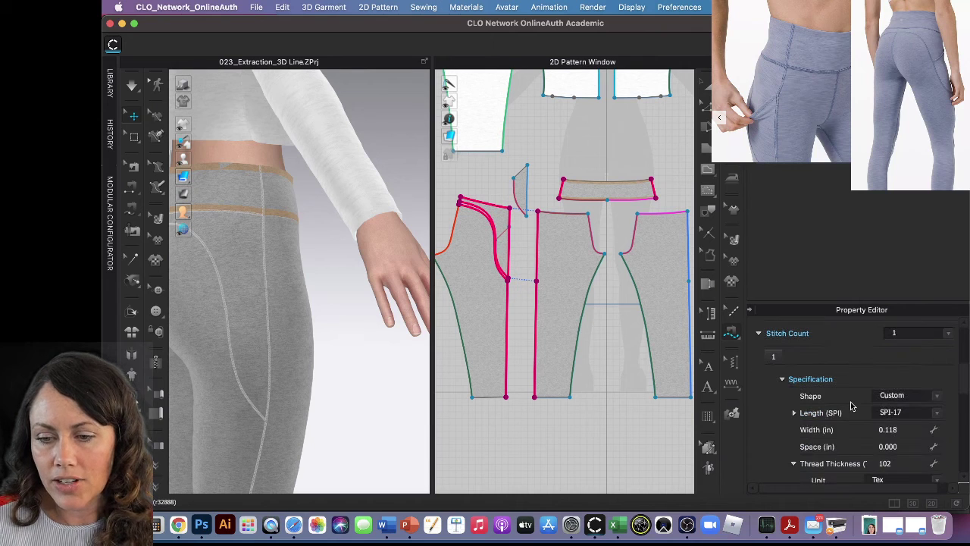
pyautogui.doubleClick(900, 429)
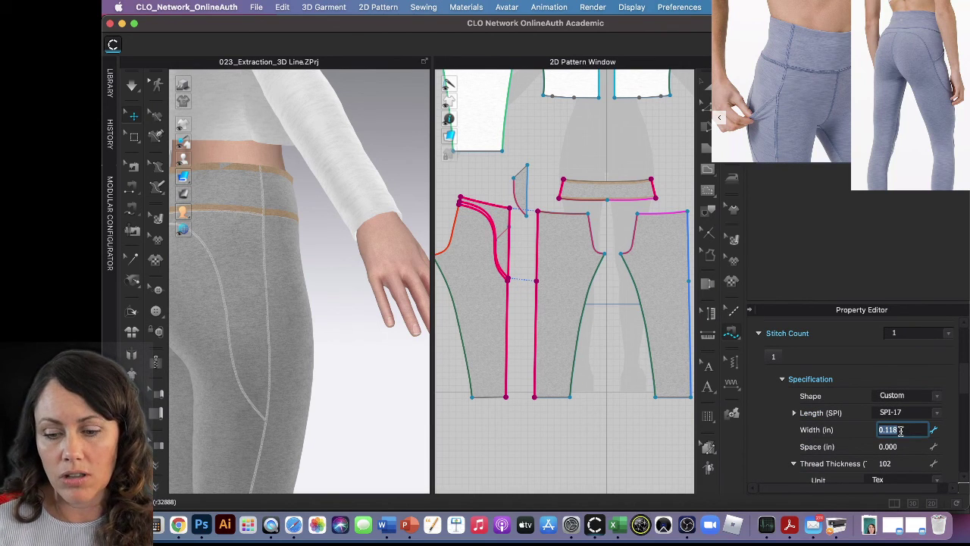
pyautogui.press('BackSpace')
pyautogui.write('5')
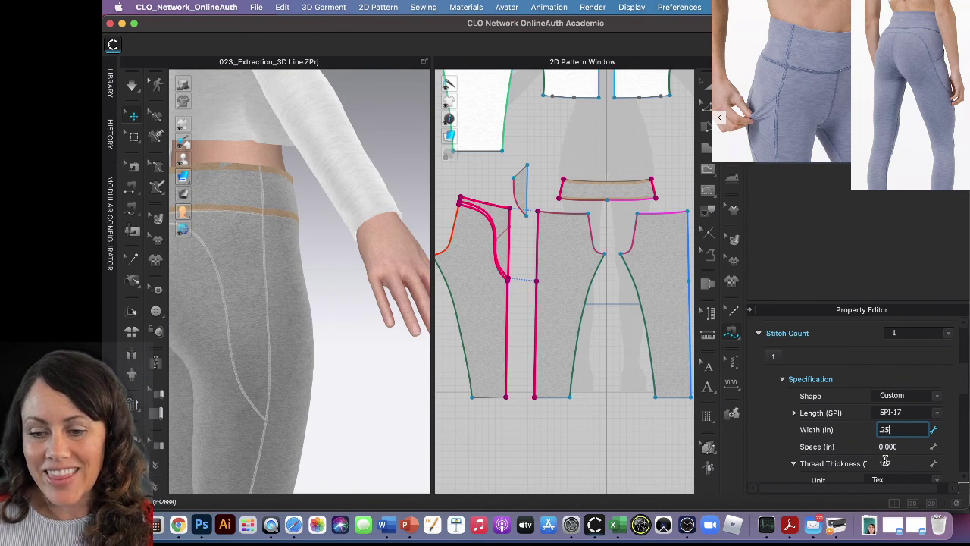
pyautogui.press('Return')
pyautogui.scroll(-3, 871, 394)
pyautogui.scroll(-1, 868, 367)
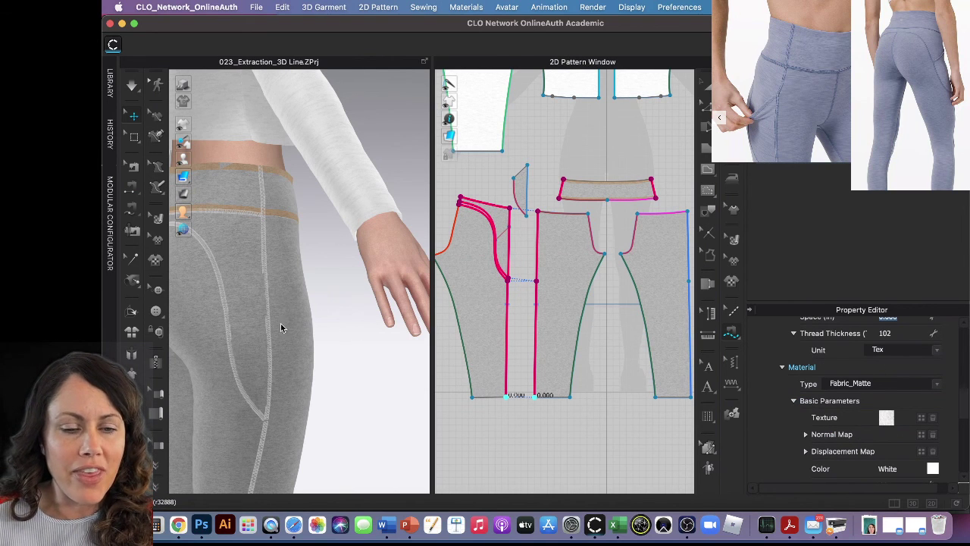
pyautogui.moveTo(280, 323)
pyautogui.mouseDown(button='right')
pyautogui.moveTo(230, 322)
pyautogui.moveTo(354, 317)
pyautogui.moveTo(299, 353)
pyautogui.moveTo(283, 342)
pyautogui.moveTo(190, 335)
pyautogui.moveTo(198, 337)
pyautogui.mouseUp(button='right')
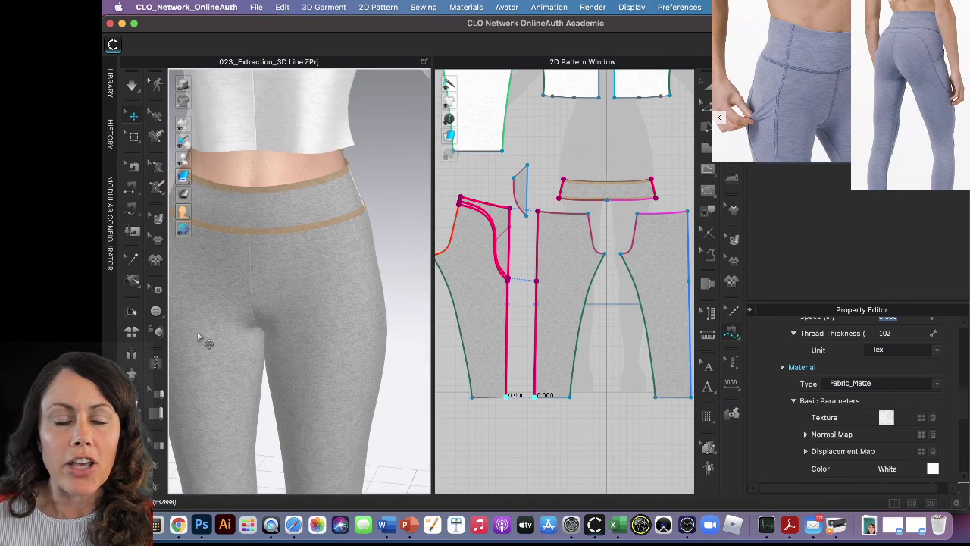
pyautogui.scroll(-3, 238, 320)
pyautogui.scroll(-3, 243, 320)
pyautogui.scroll(-3, 250, 320)
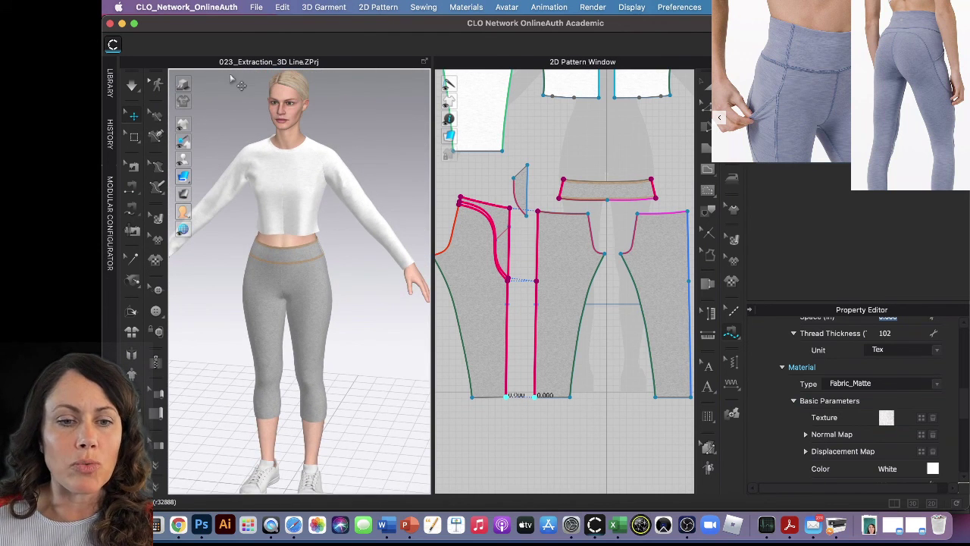